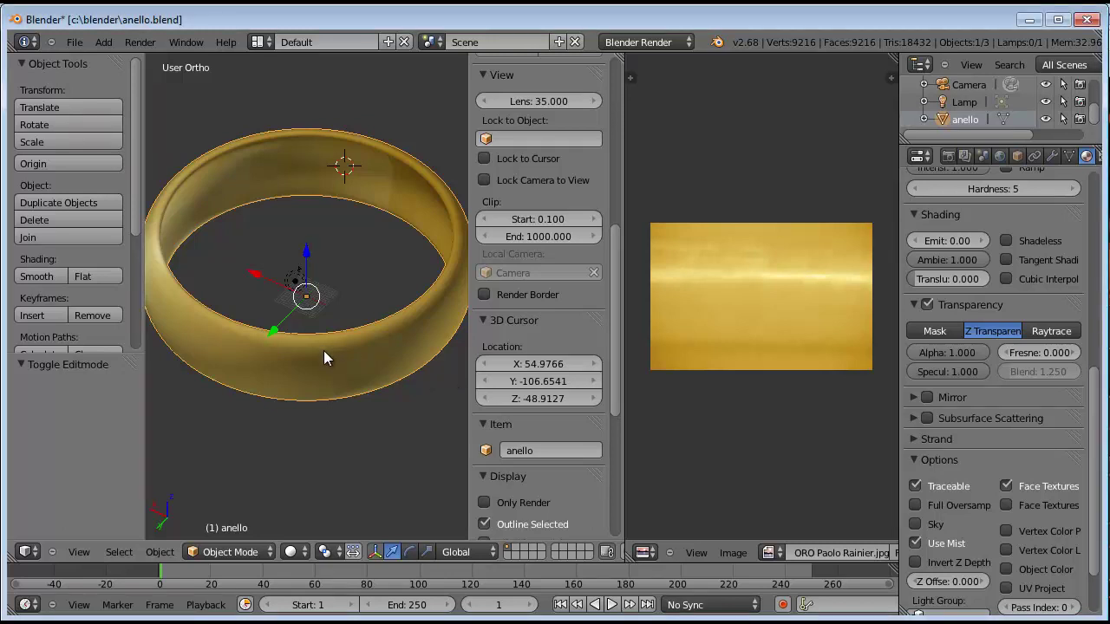
- Put the ring anello into Edit Mode and orbit to a side-on view
key("Tab")
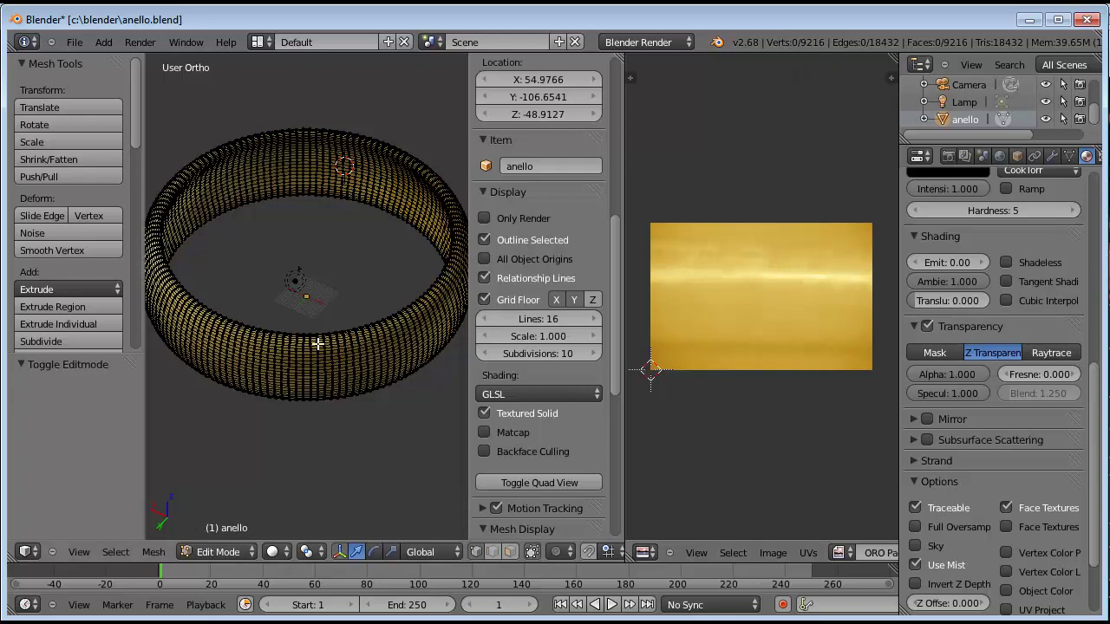
mouse_move(299, 276)
middle_mouse_down()
mouse_move(332, 283)
mouse_move(359, 367)
mouse_move(365, 308)
mouse_move(375, 364)
middle_mouse_up()
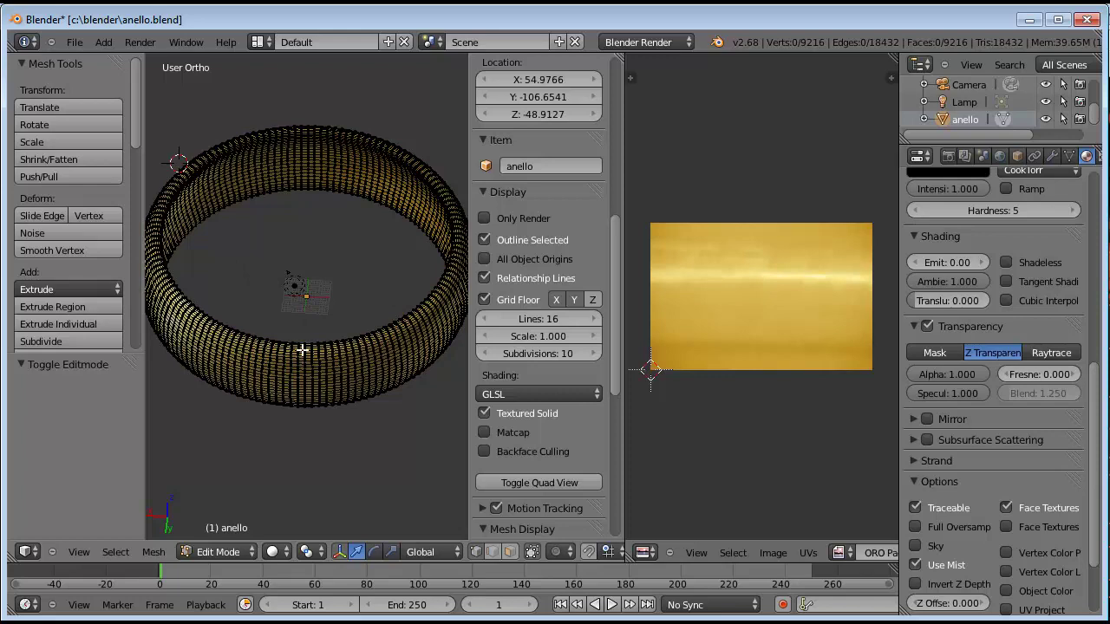
mouse_move(300, 361)
middle_mouse_down()
mouse_move(329, 302)
mouse_move(339, 367)
mouse_move(364, 389)
middle_mouse_up()
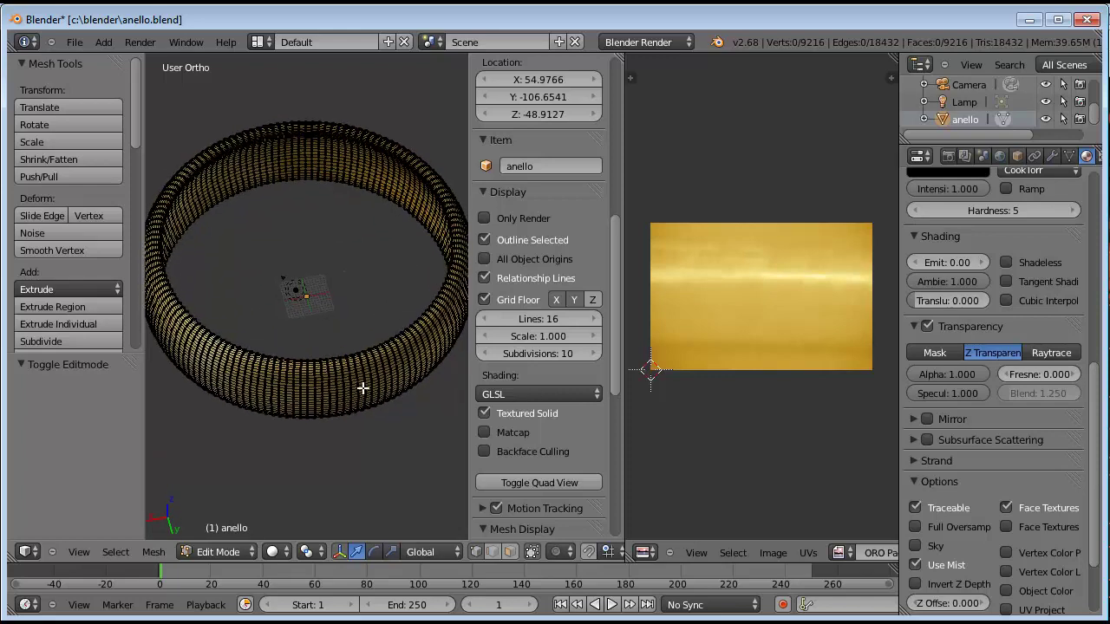
- Resize the view properties panel and widen the 3D view, tilting back to a top-down angle
left_click_drag(469, 335, 625, 356)
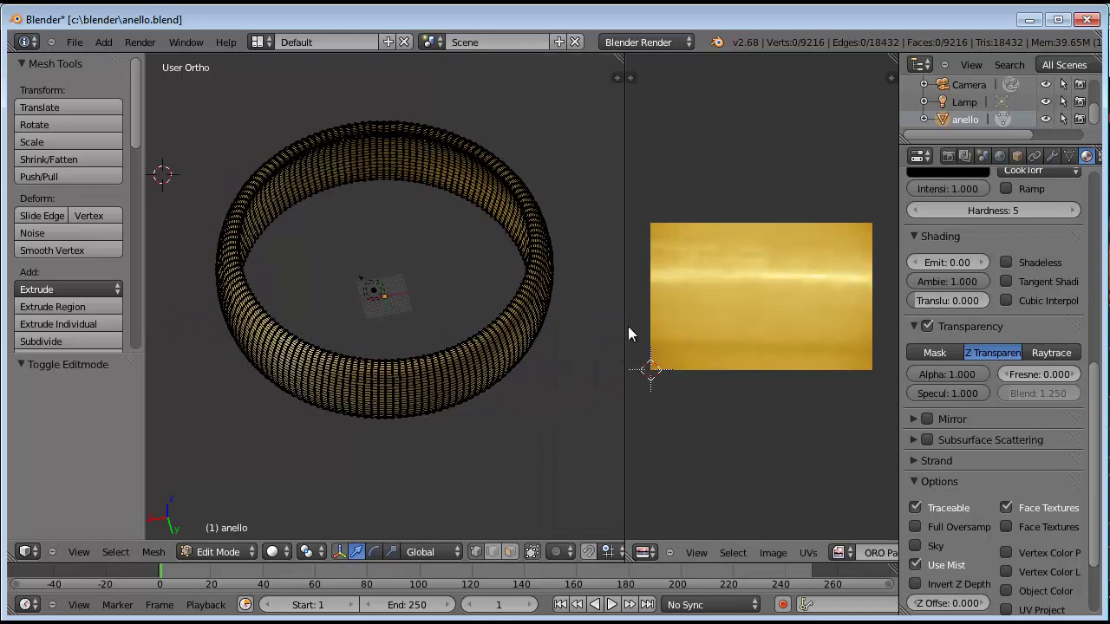
left_click_drag(628, 320, 736, 327)
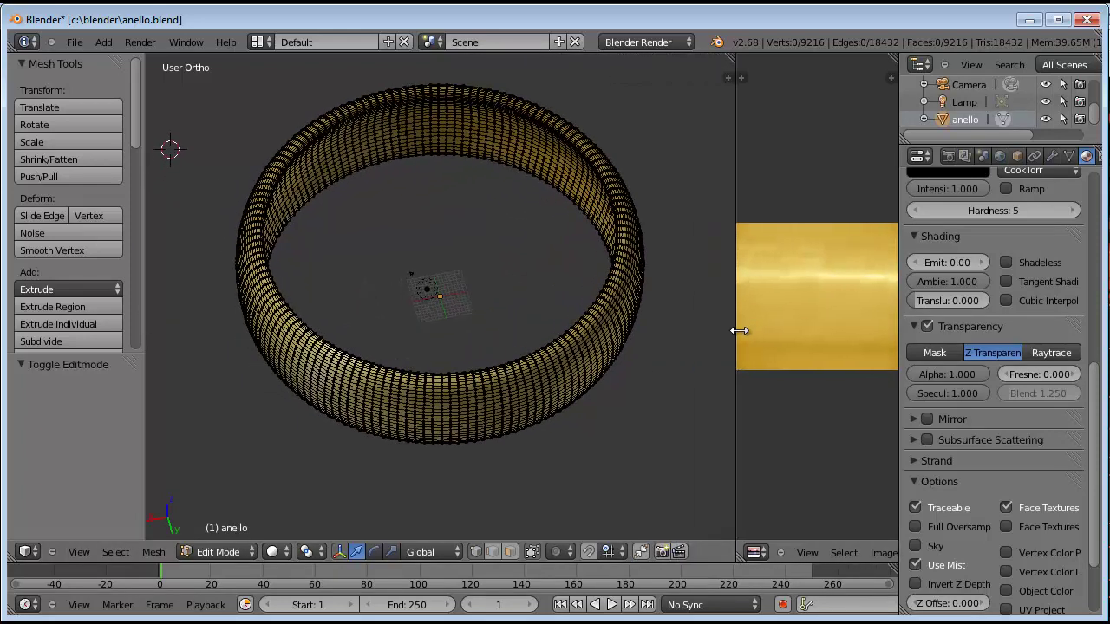
mouse_move(575, 322)
middle_mouse_down()
mouse_move(575, 302)
mouse_move(579, 372)
middle_mouse_up()
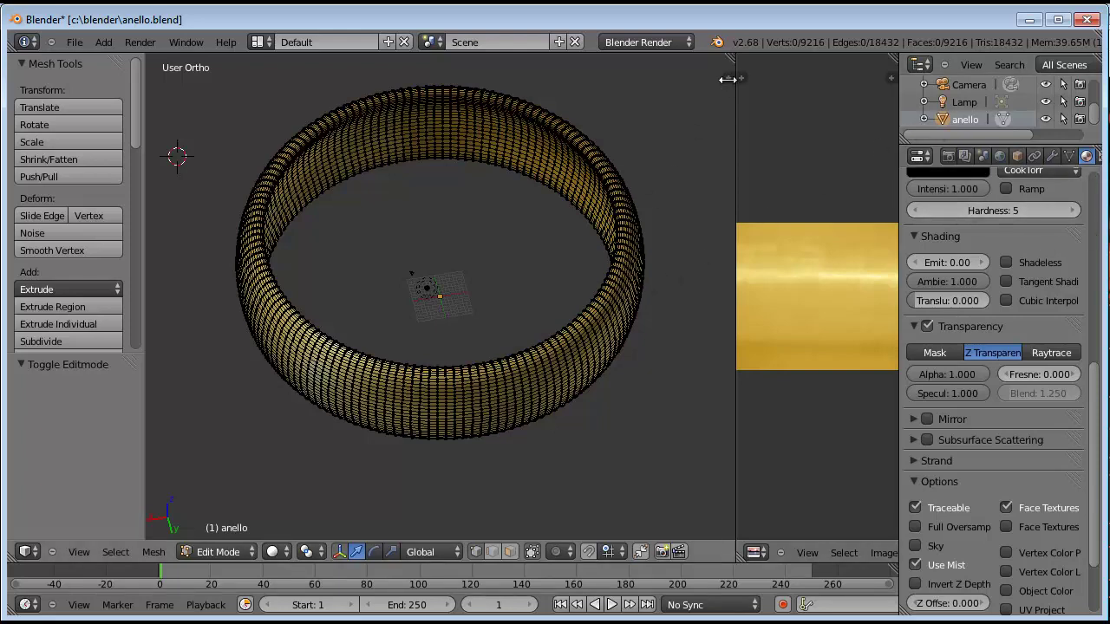
left_click_drag(728, 79, 680, 83)
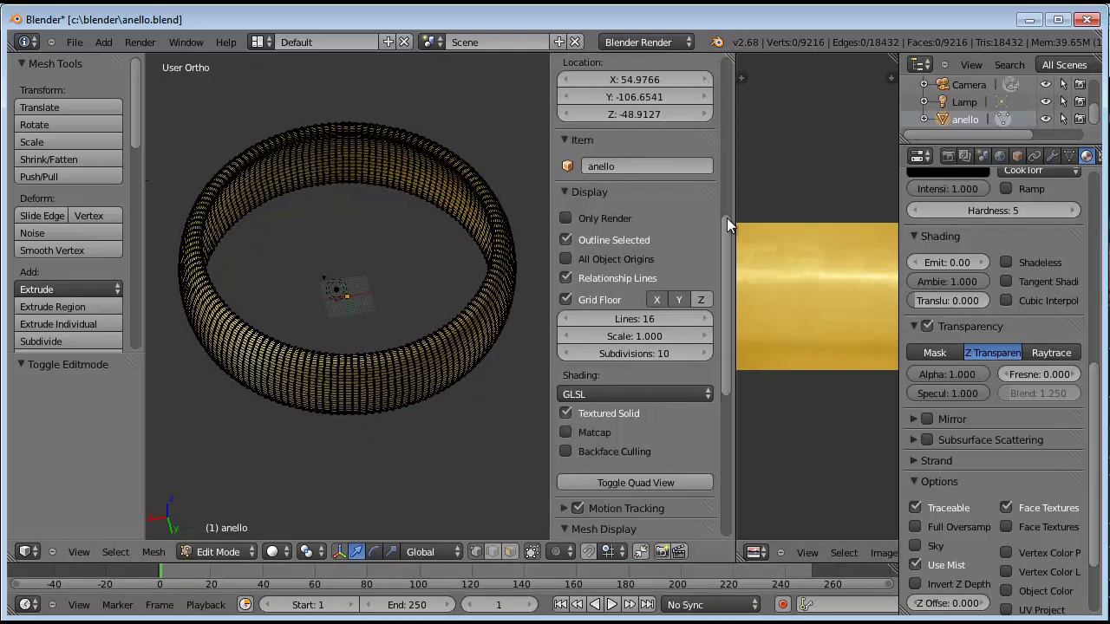
- Keep the object name anello, narrow the properties panel, and orbit and zoom around the ring
left_click(619, 167)
key("Escape")
left_click_drag(550, 170, 627, 168)
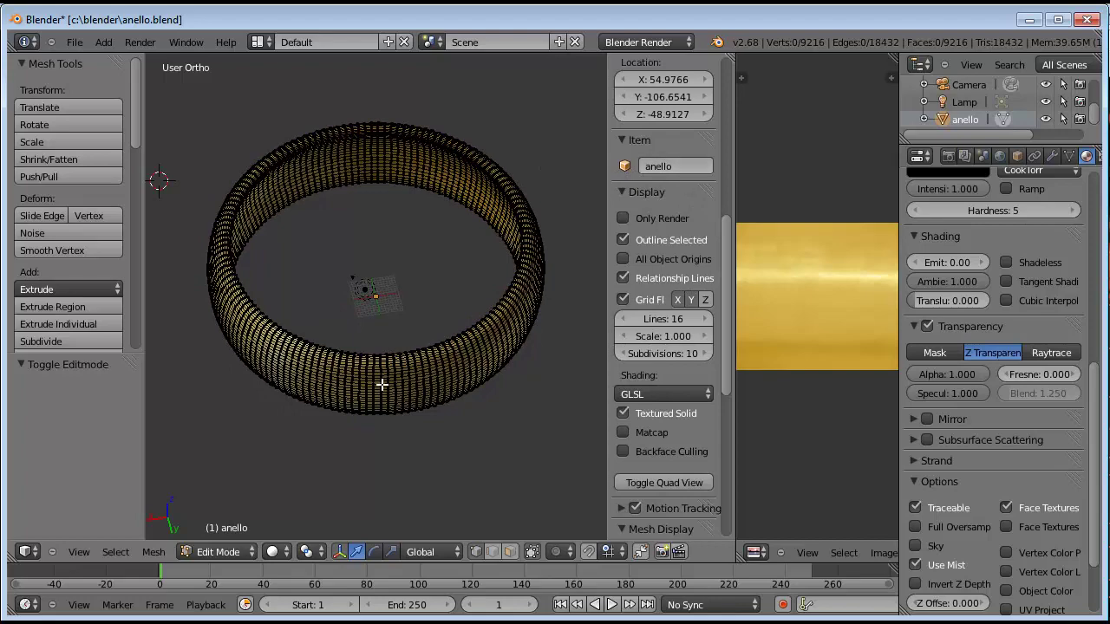
mouse_move(382, 376)
middle_mouse_down()
mouse_move(384, 353)
mouse_move(402, 460)
mouse_move(400, 394)
middle_mouse_up()
scroll(400, 395, "up", 3)
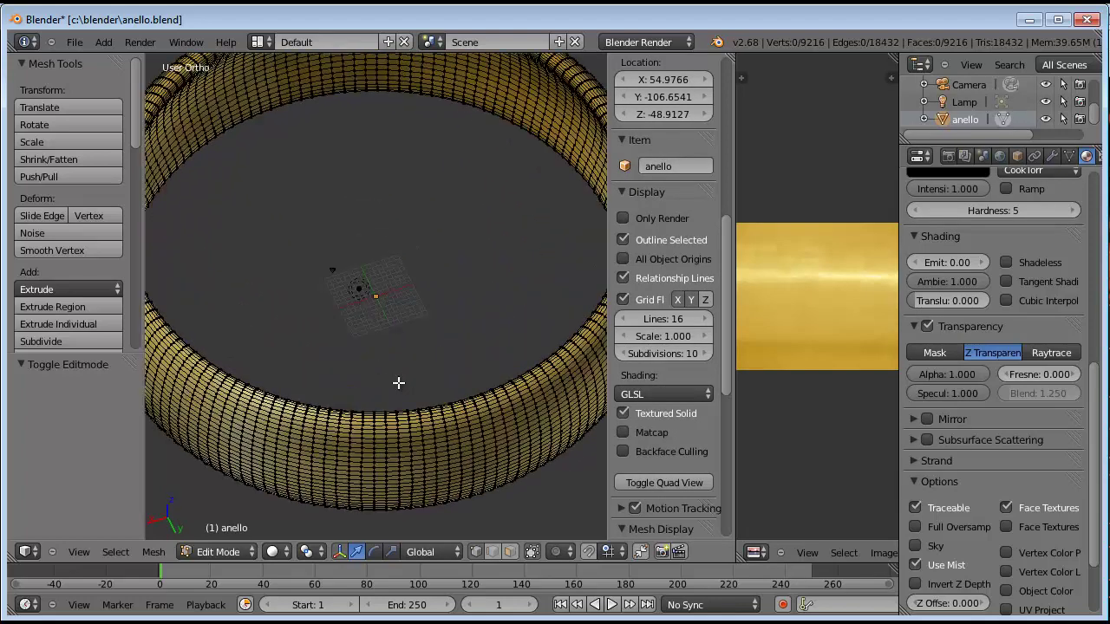
scroll(399, 391, "up", 2)
scroll(398, 382, "down", 3)
scroll(398, 382, "down", 2)
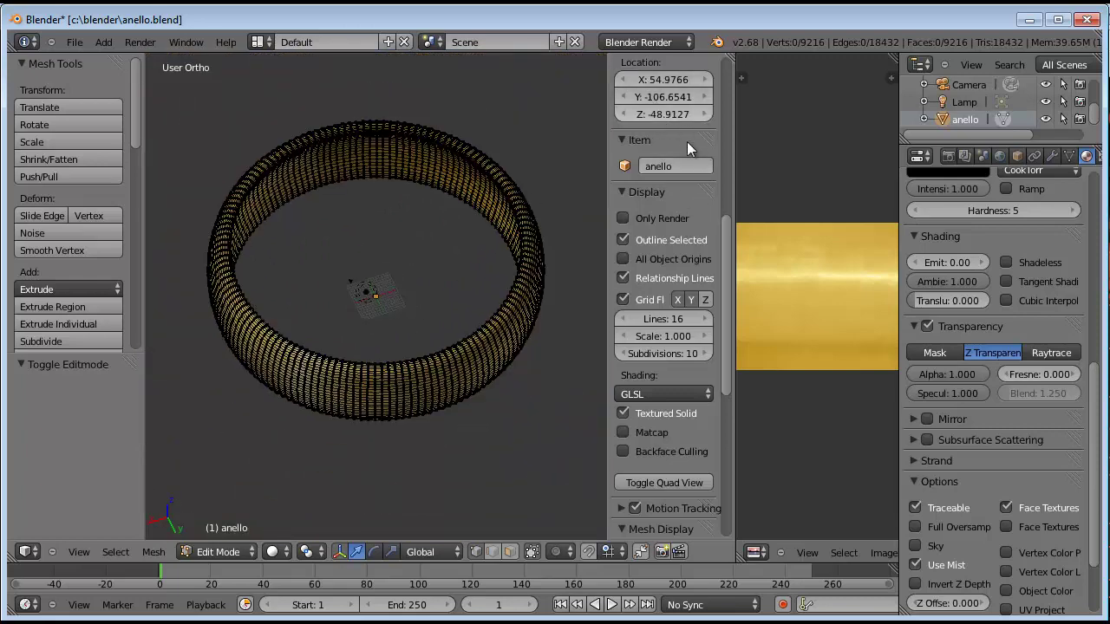
left_click_drag(725, 244, 734, 130)
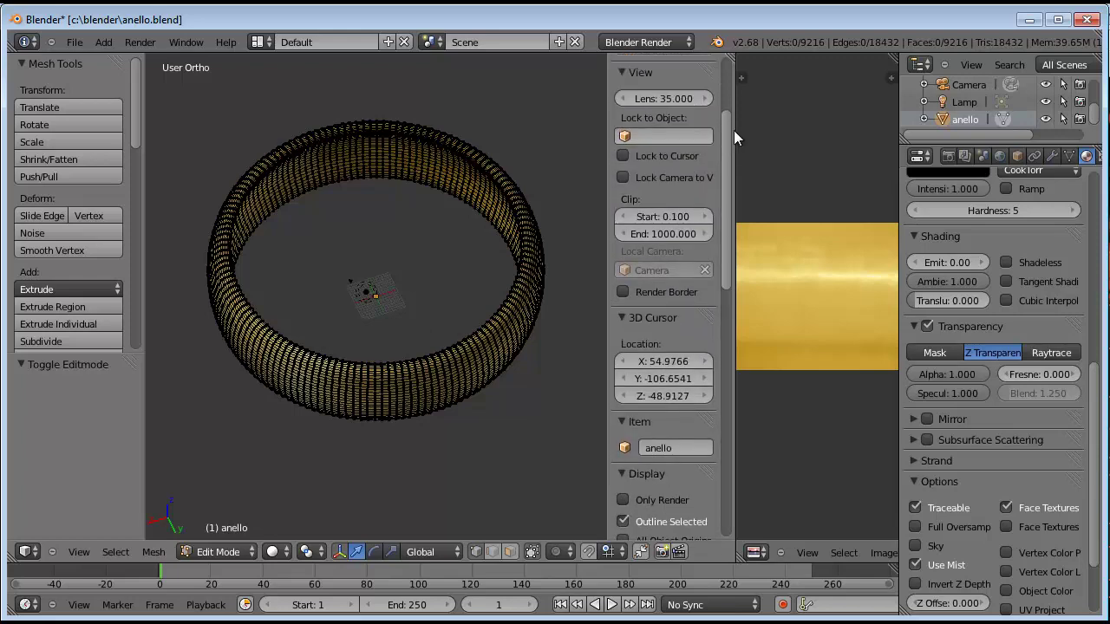
- Select a top-edge vertex and return the ring to Object Mode, showing dimensions 116.972 × 29.480 × 116.977
right_click(505, 204)
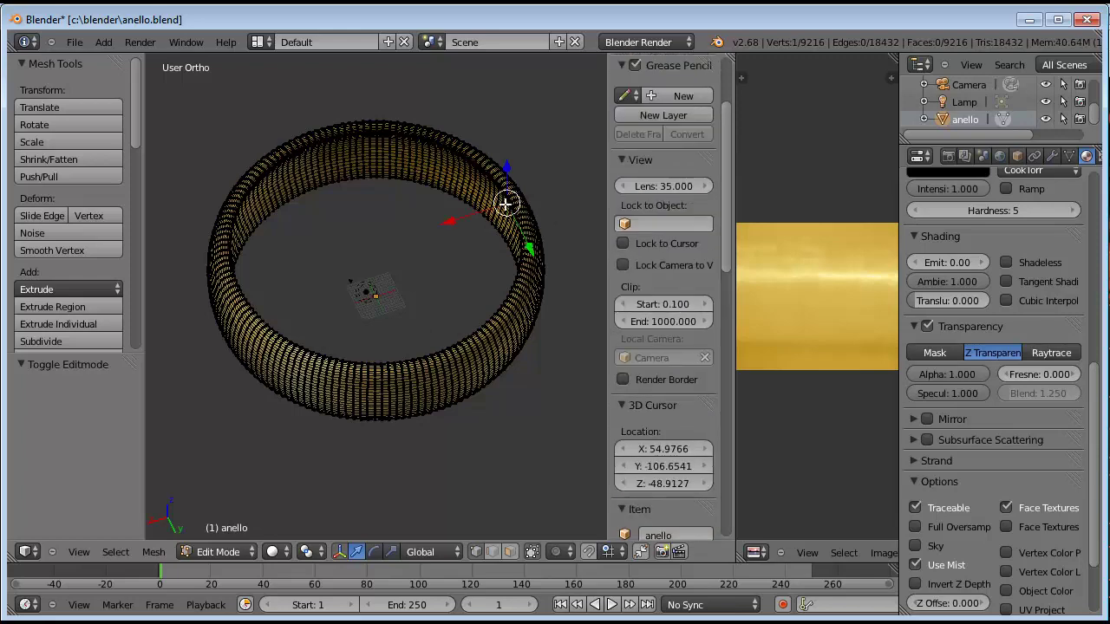
key("Tab")
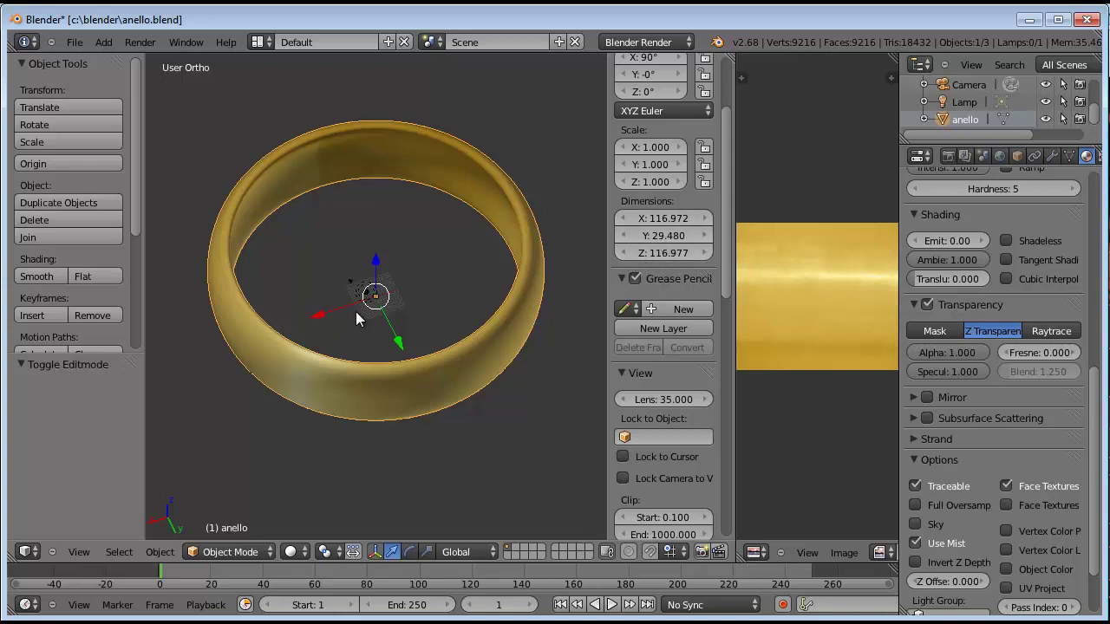
scroll(358, 302, "up", 1)
scroll(358, 303, "up", 3)
scroll(357, 302, "up", 3)
scroll(358, 303, "up", 3)
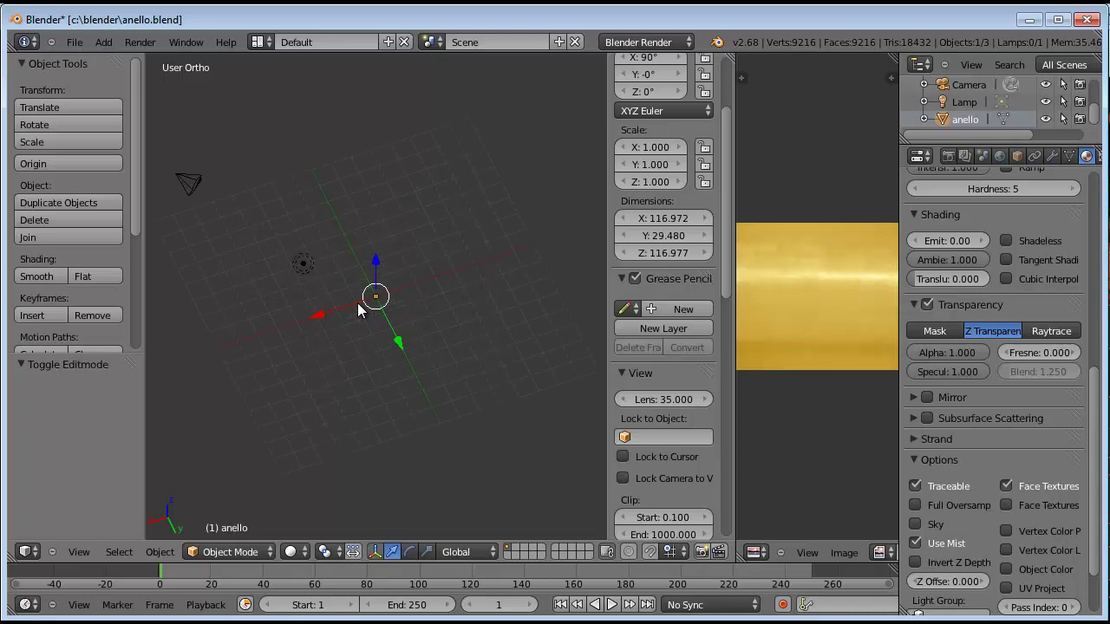
scroll(353, 288, "down", 2)
scroll(364, 295, "down", 2)
scroll(373, 301, "down", 3)
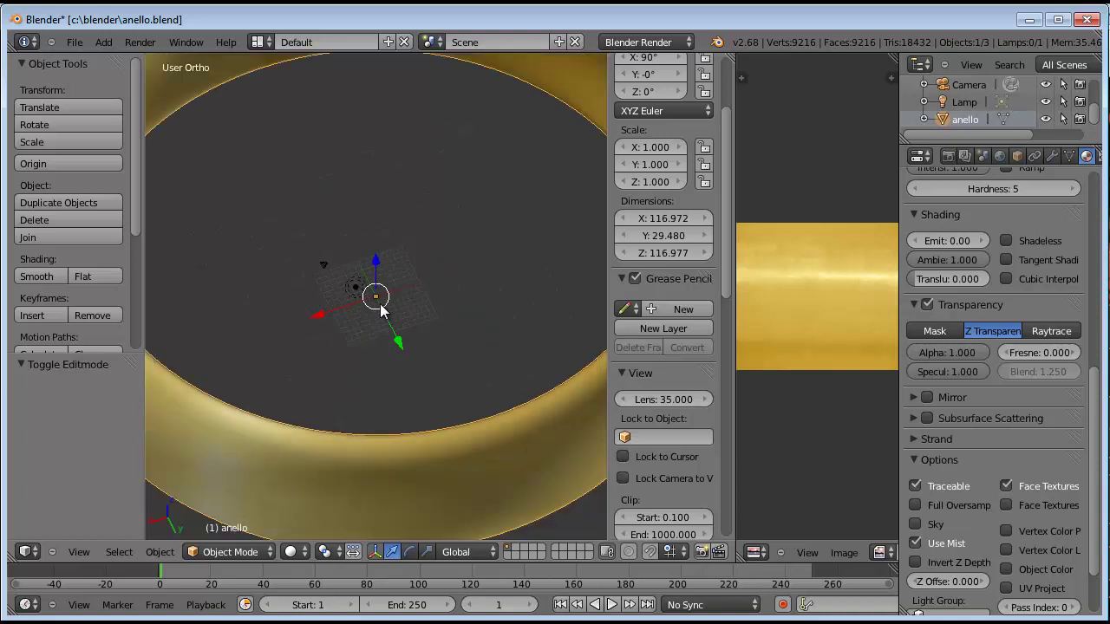
scroll(380, 308, "down", 3)
scroll(380, 309, "down", 1)
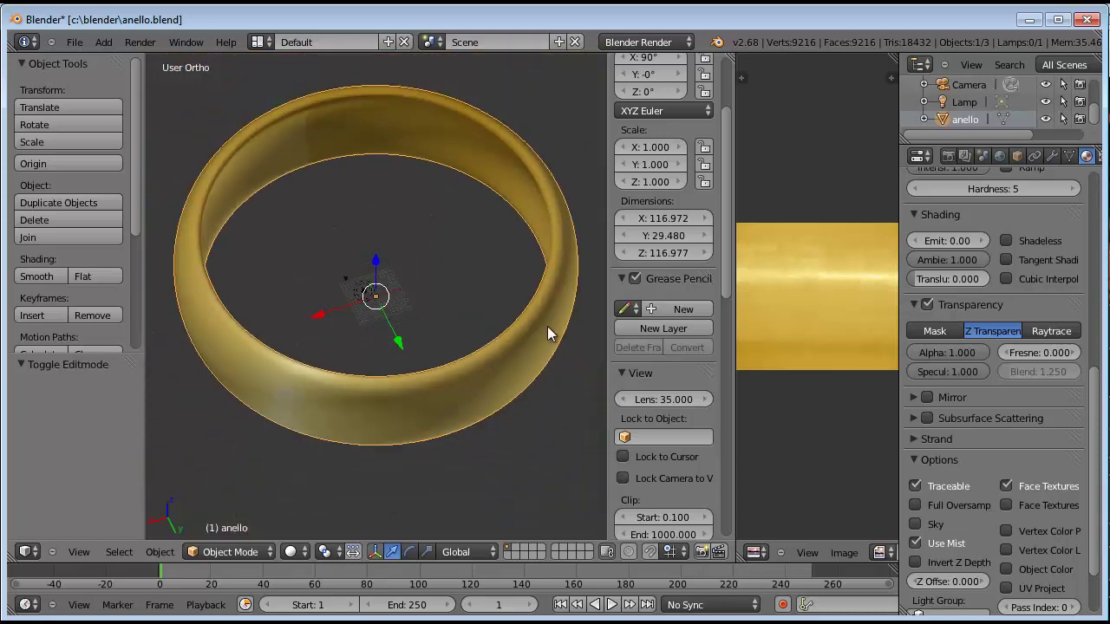
- Set the ring's dimensions to X 1.16, Z 1.16 and Y 0.29
left_click(655, 218)
type("1.16")
key("Tab")
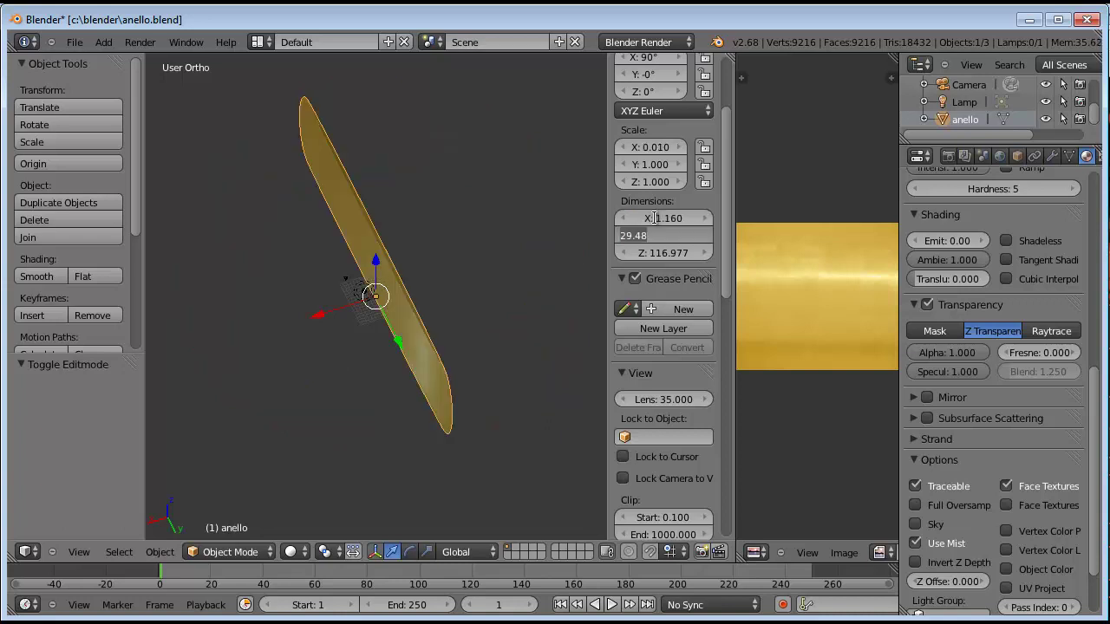
key("Tab")
type("1.")
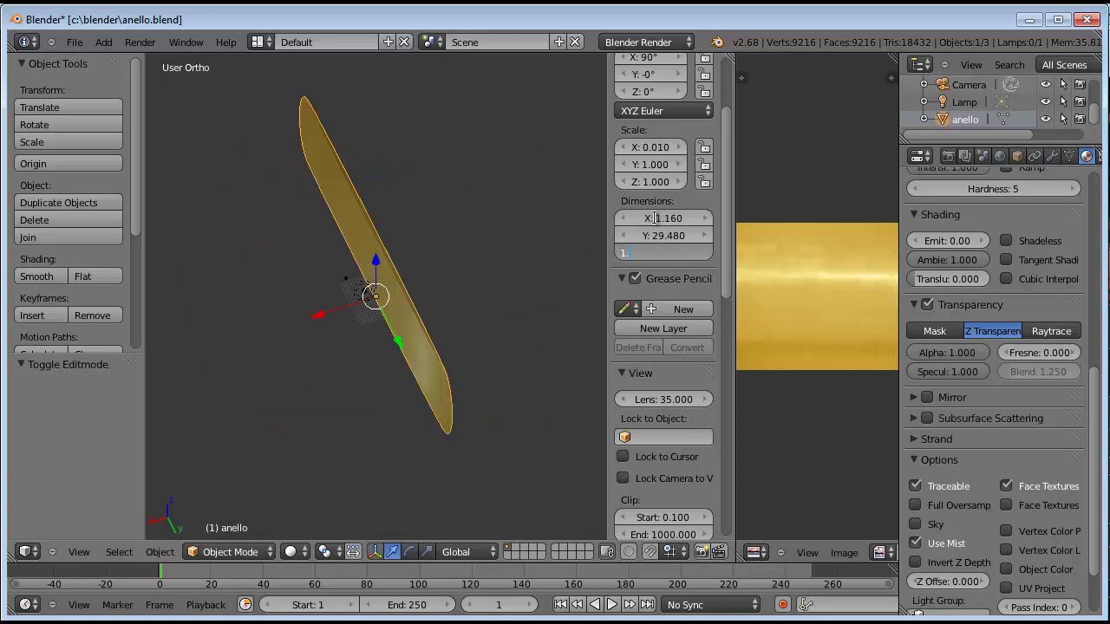
key("Return")
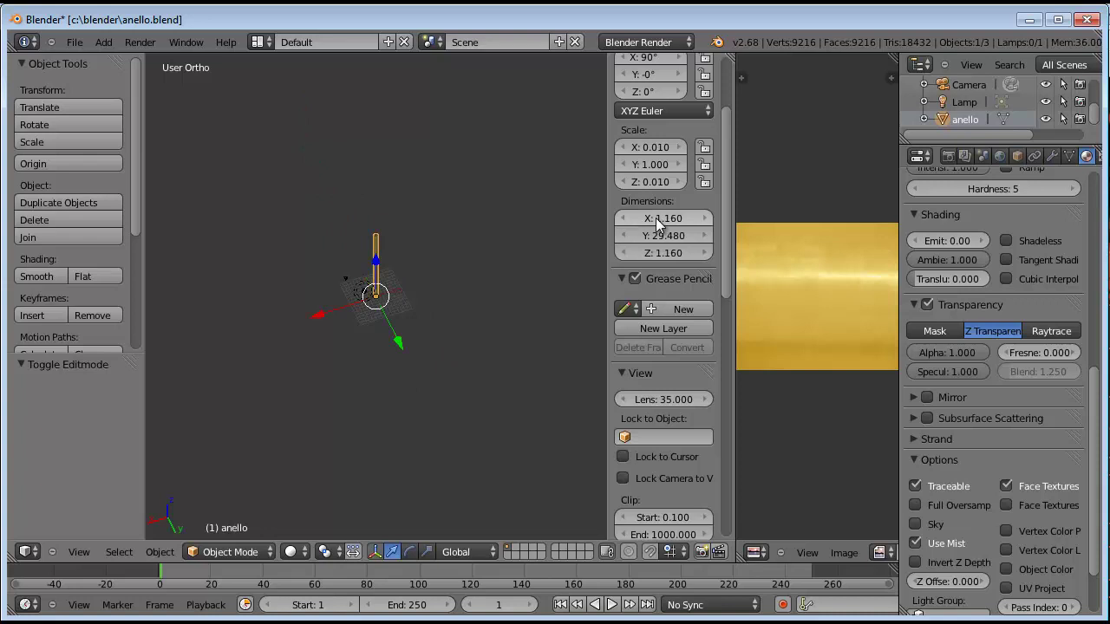
left_click(651, 236)
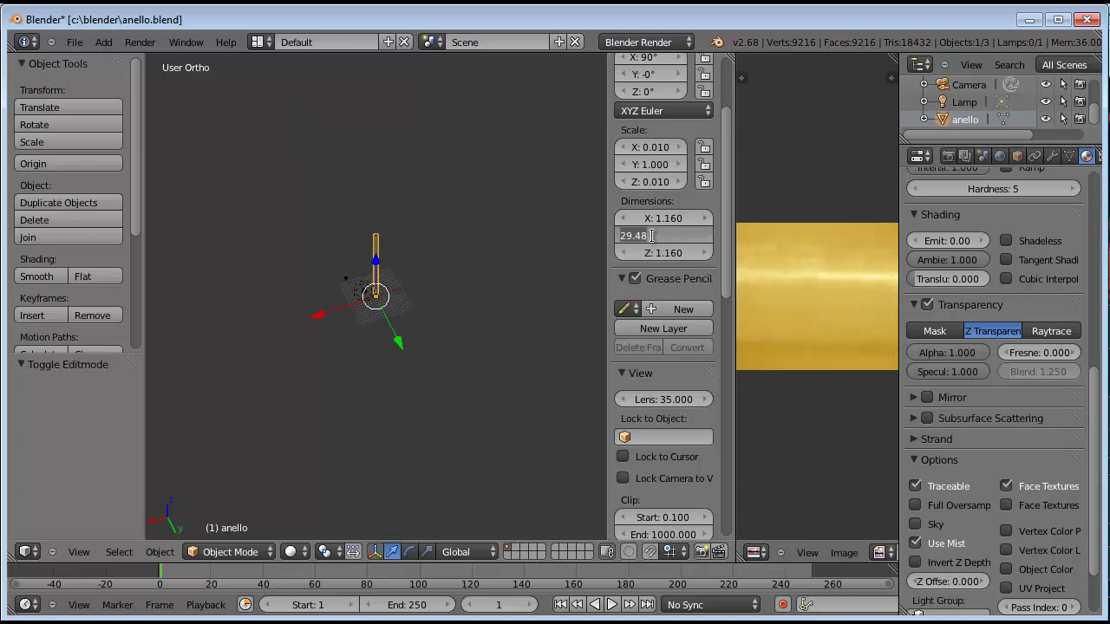
type("0.29")
key("Return")
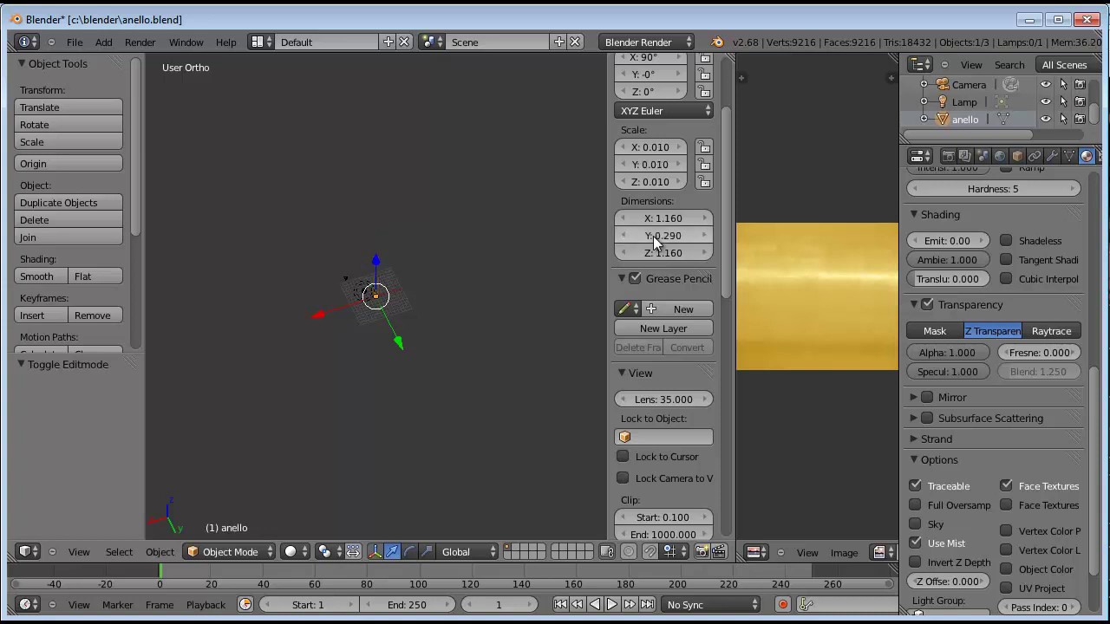
- Zoom in and orbit around the now small ring
scroll(326, 378, "up", 2)
scroll(326, 378, "up", 3)
scroll(326, 379, "up", 5)
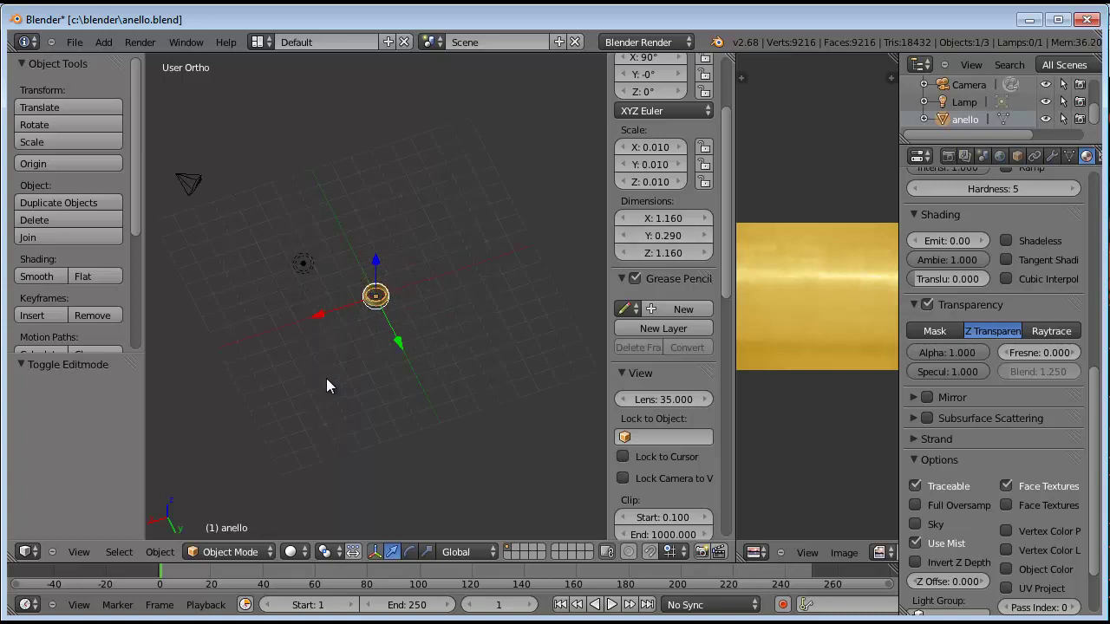
scroll(326, 379, "up", 3)
scroll(330, 355, "up", 2)
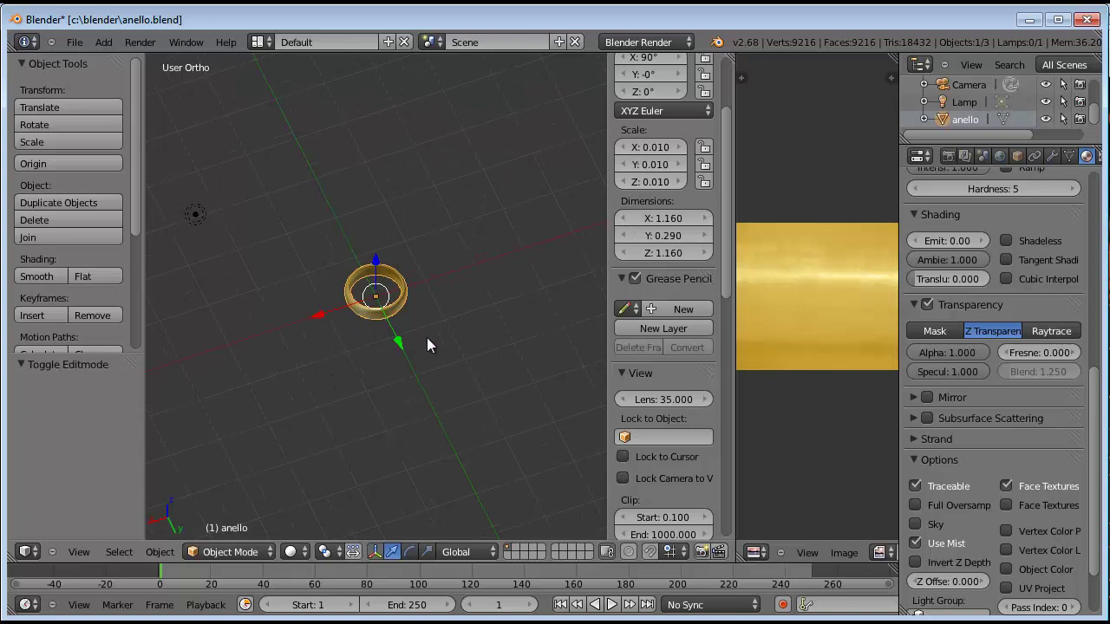
mouse_move(427, 345)
middle_mouse_down()
mouse_move(288, 299)
mouse_move(338, 323)
mouse_move(400, 326)
mouse_move(450, 278)
mouse_move(505, 267)
mouse_move(438, 331)
mouse_move(423, 319)
middle_mouse_up()
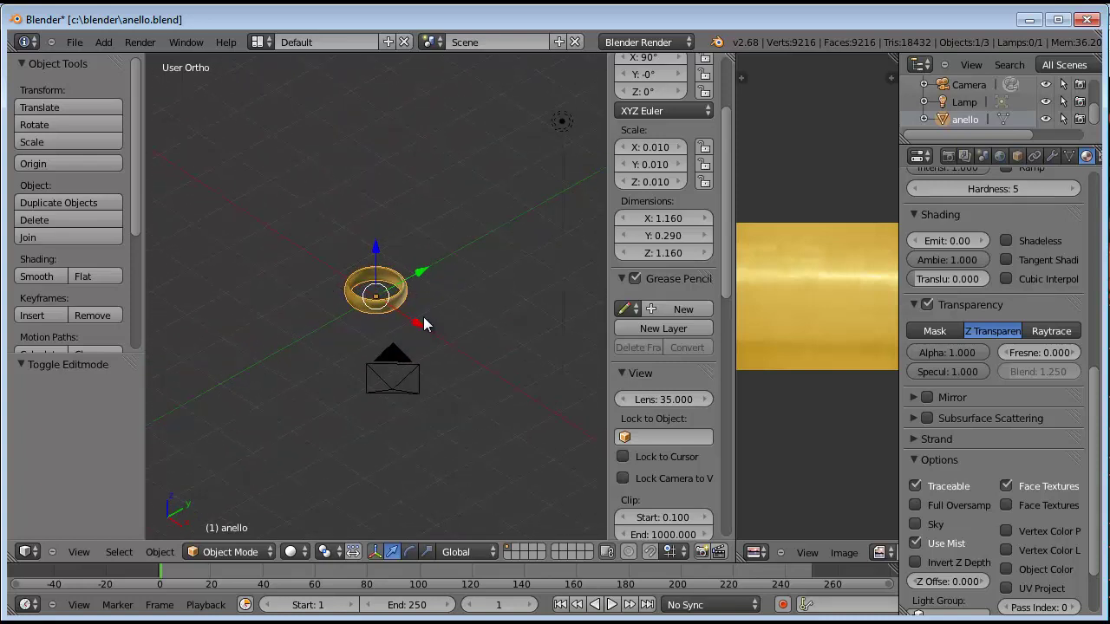
- Render a test image with F12, then orbit lower and zoom out until the camera shows
key("F12")
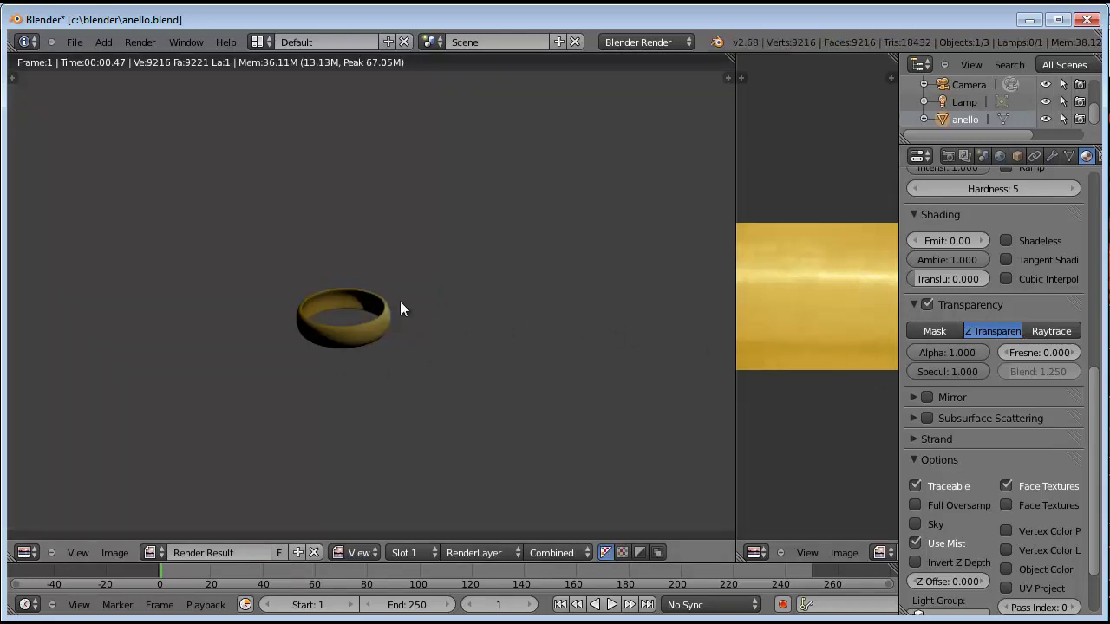
key("Escape")
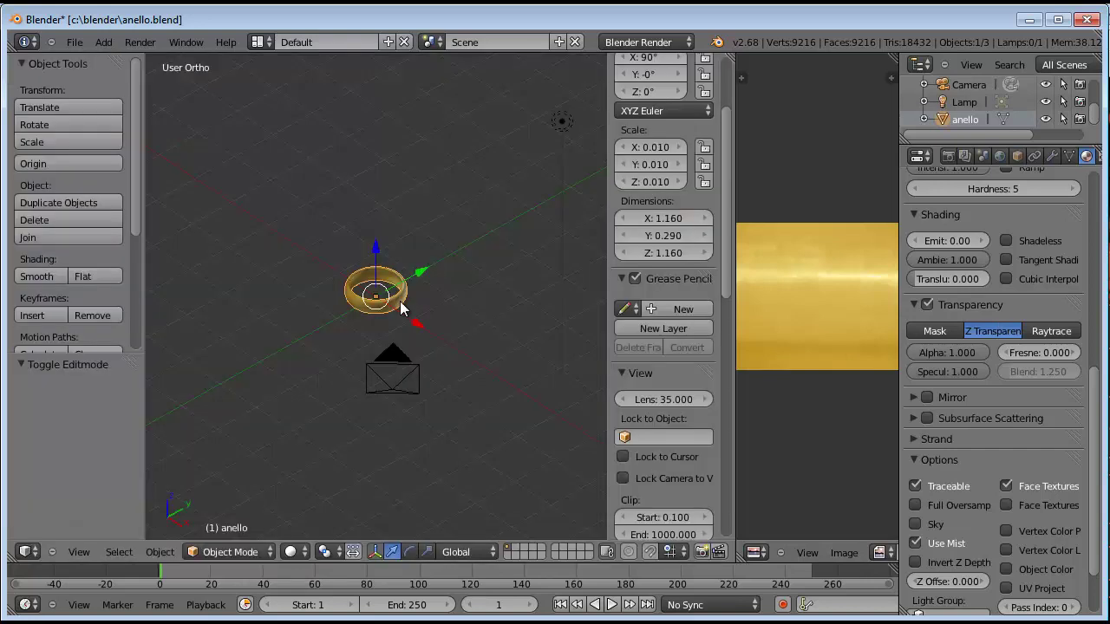
scroll(400, 301, "up", 5)
middle_click_drag(385, 319, 388, 308)
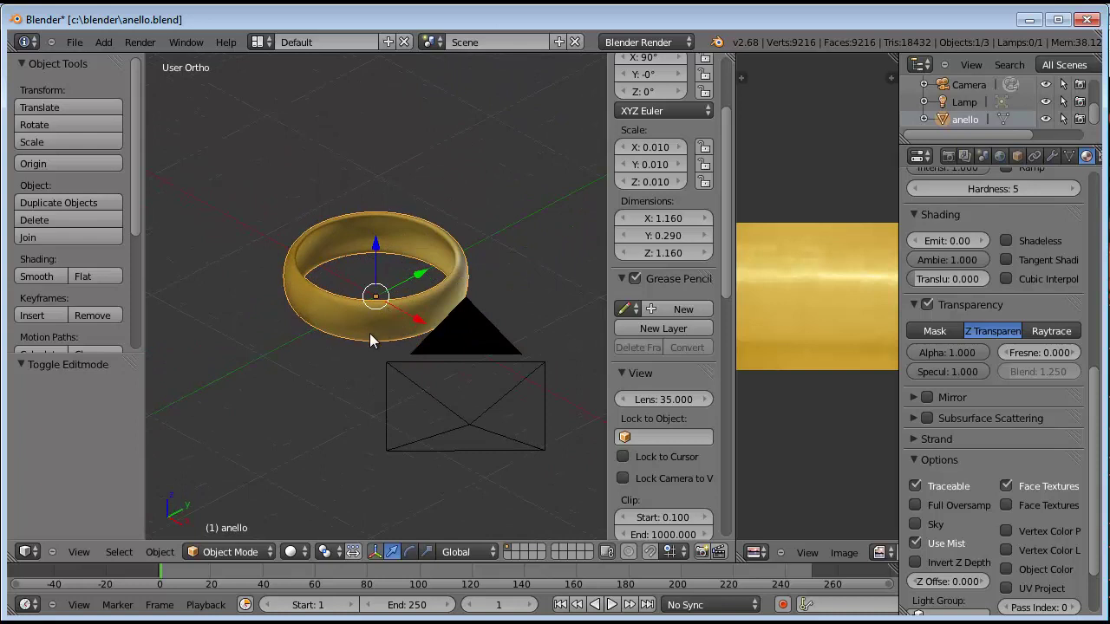
middle_click_drag(373, 336, 365, 366)
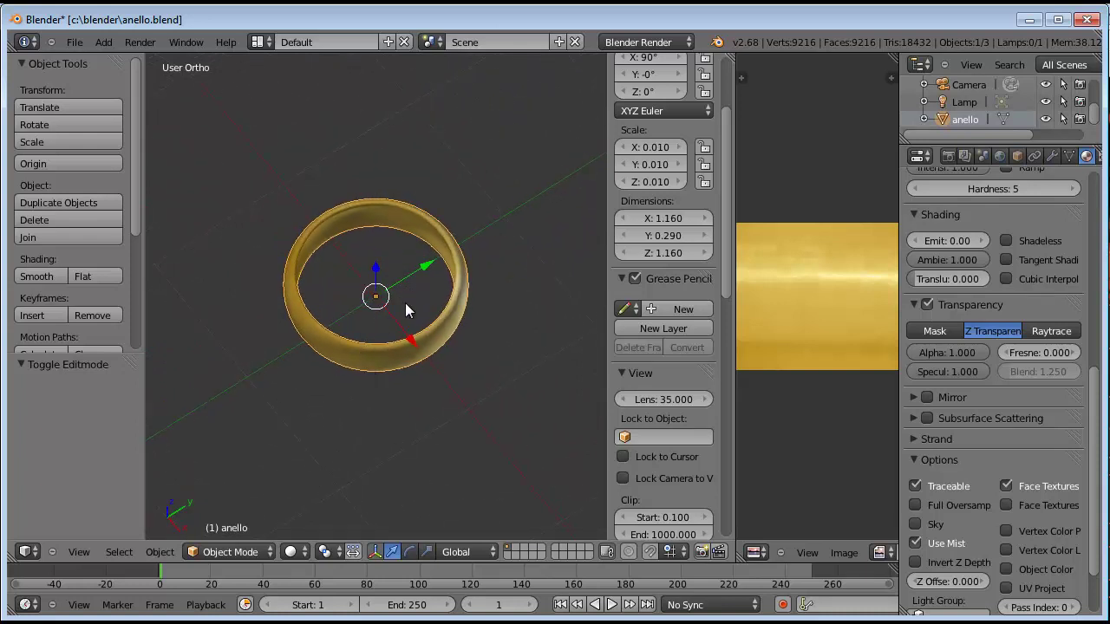
middle_click_drag(409, 347, 416, 352)
scroll(416, 352, "up", 1)
scroll(416, 347, "up", 3)
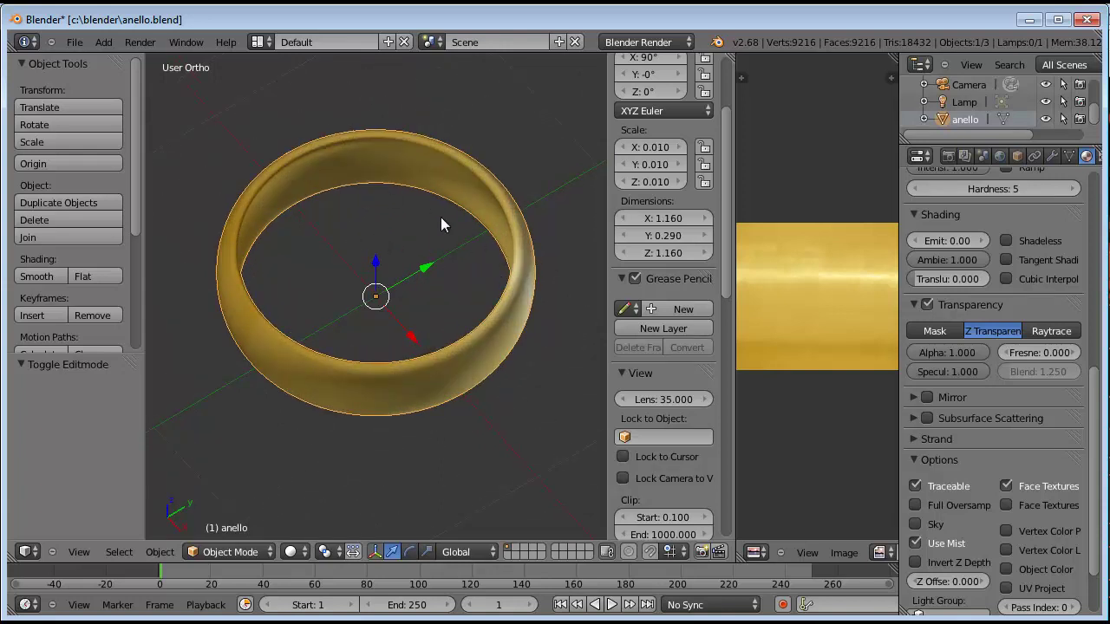
middle_click_drag(453, 294, 418, 268)
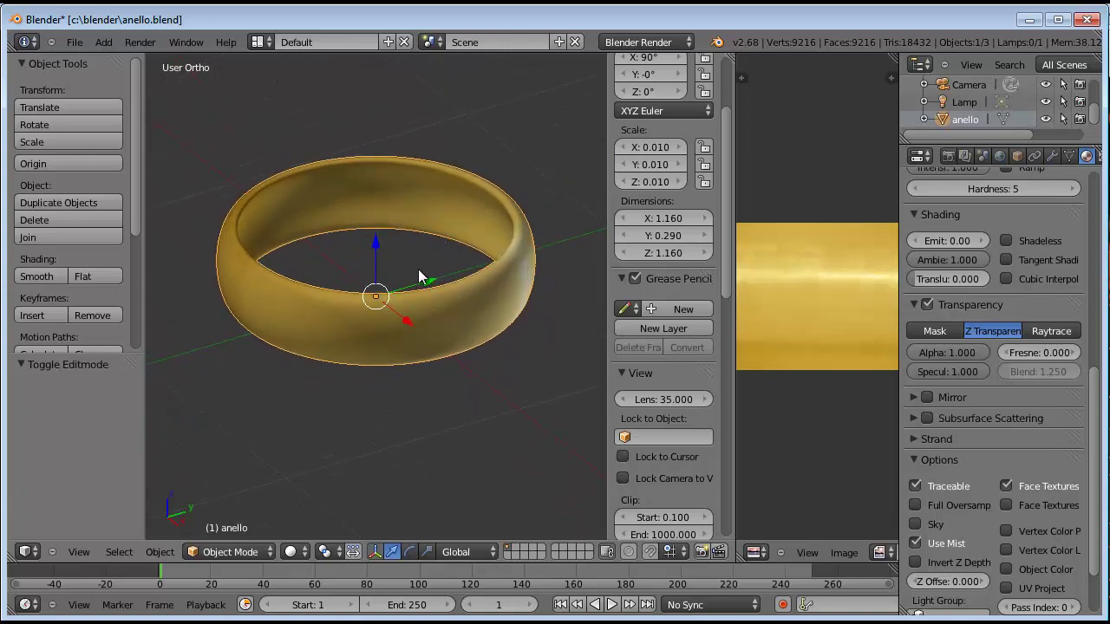
scroll(403, 288, "down", 1)
scroll(403, 288, "down", 2)
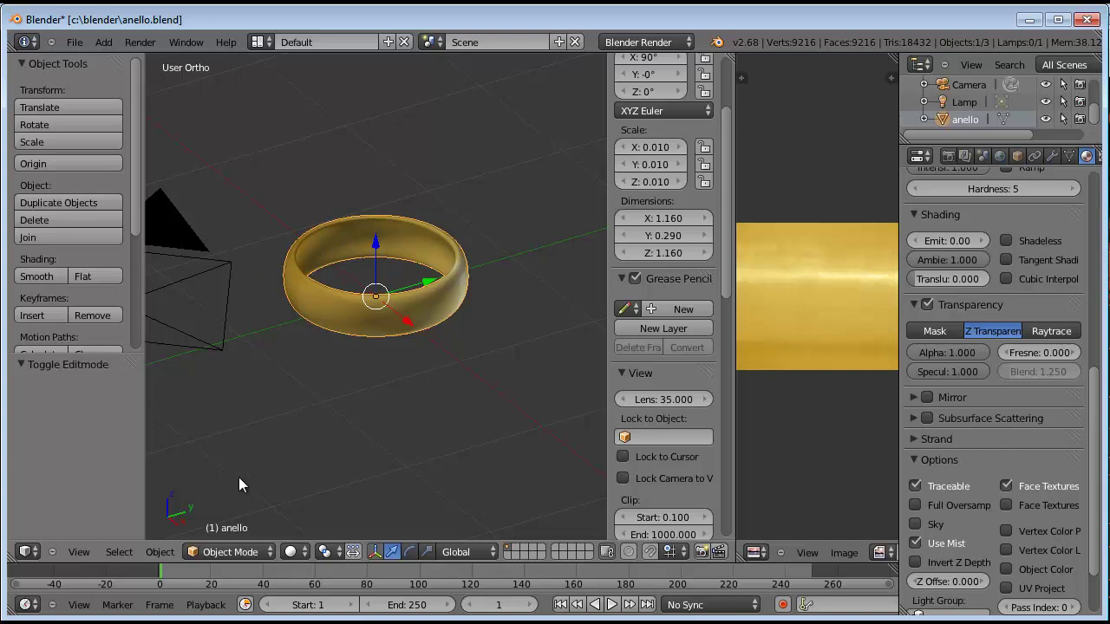
- Add a torus mesh to the scene from the Add > Mesh menu
key("shift+a")
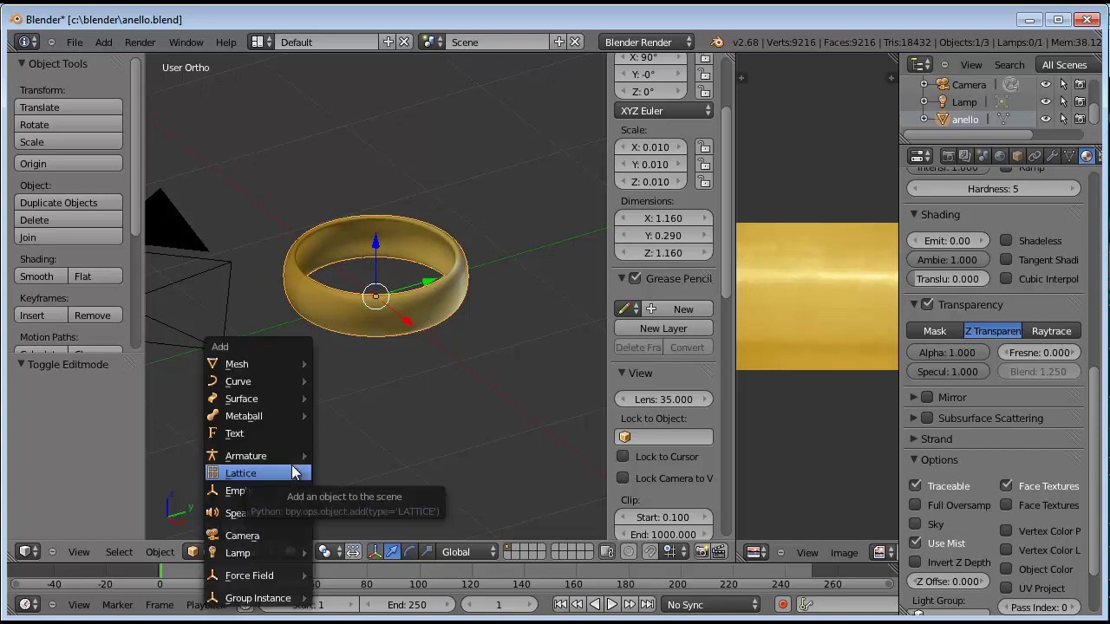
left_click(237, 364)
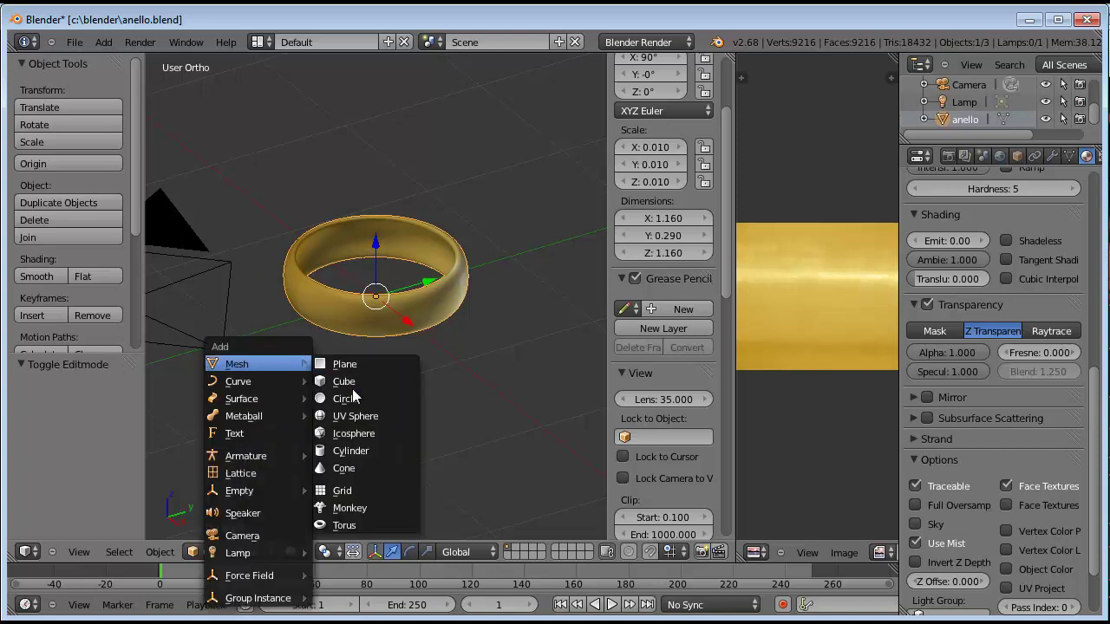
left_click(351, 523)
- In Top view, clear the ring's location back to 0, 0, 0
key("KP_7")
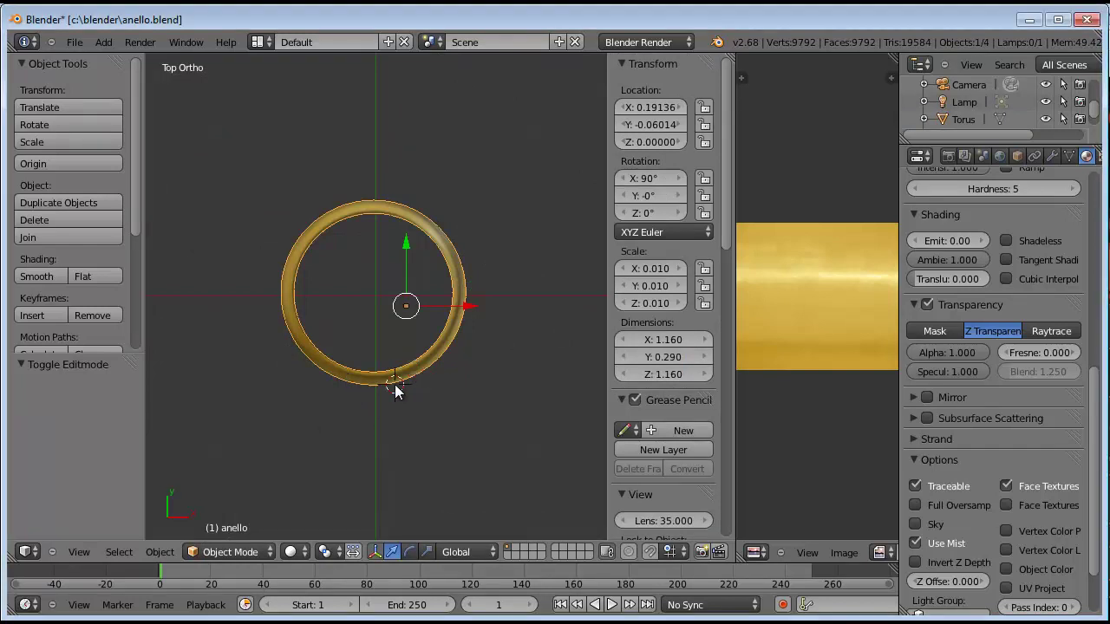
scroll(395, 384, "up", 3)
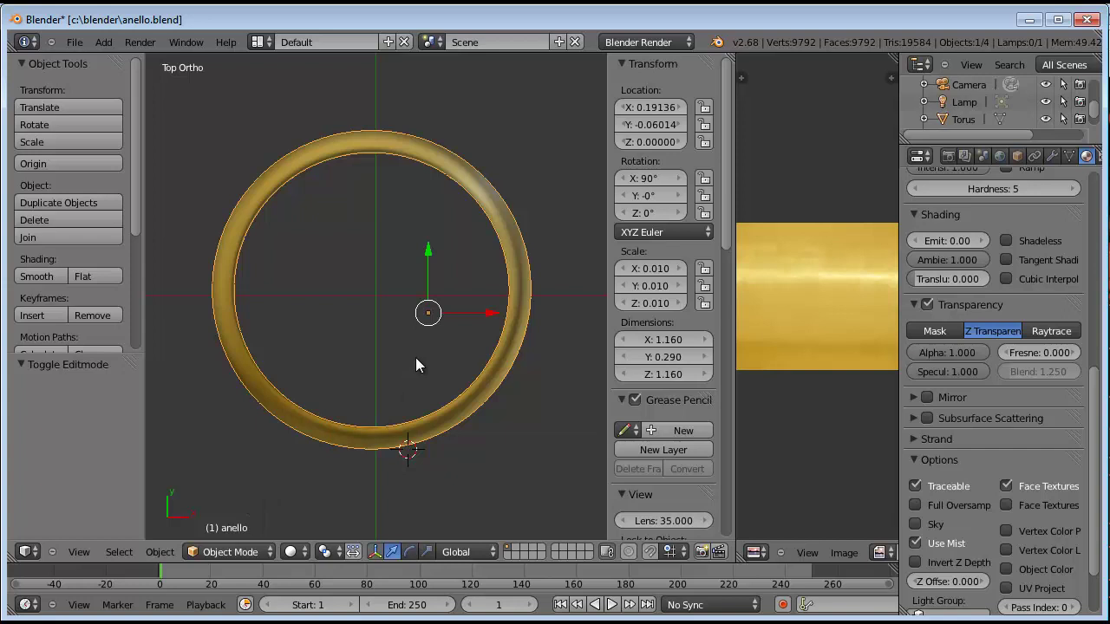
key("alt+g")
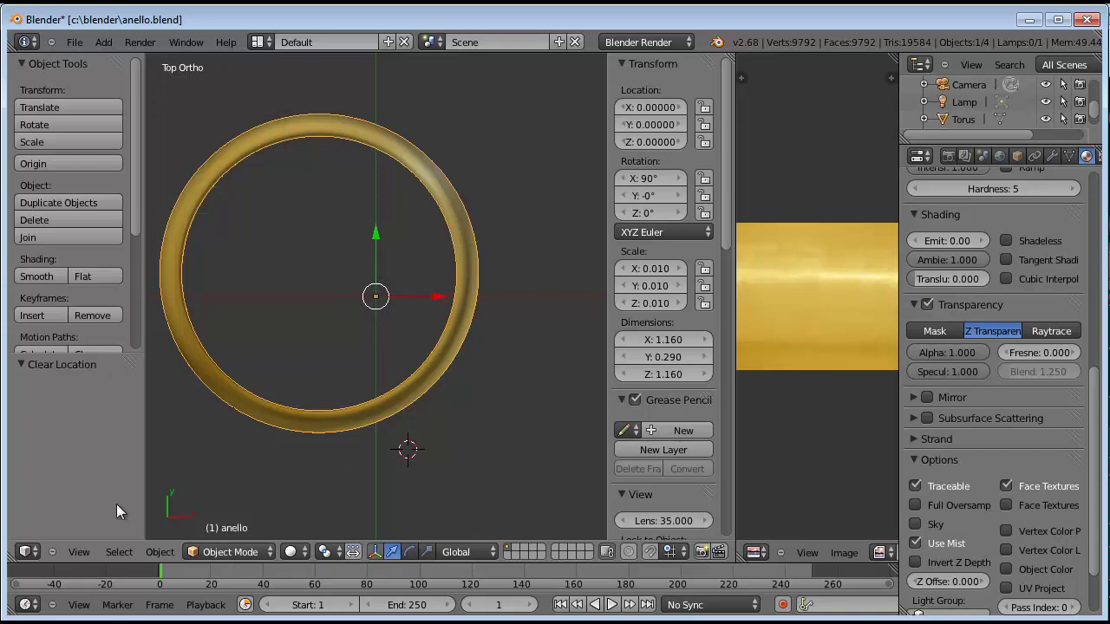
- Set the ring's origin to Center of Mass and clear its location to the world origin
left_click(154, 556)
mouse_move(204, 478)
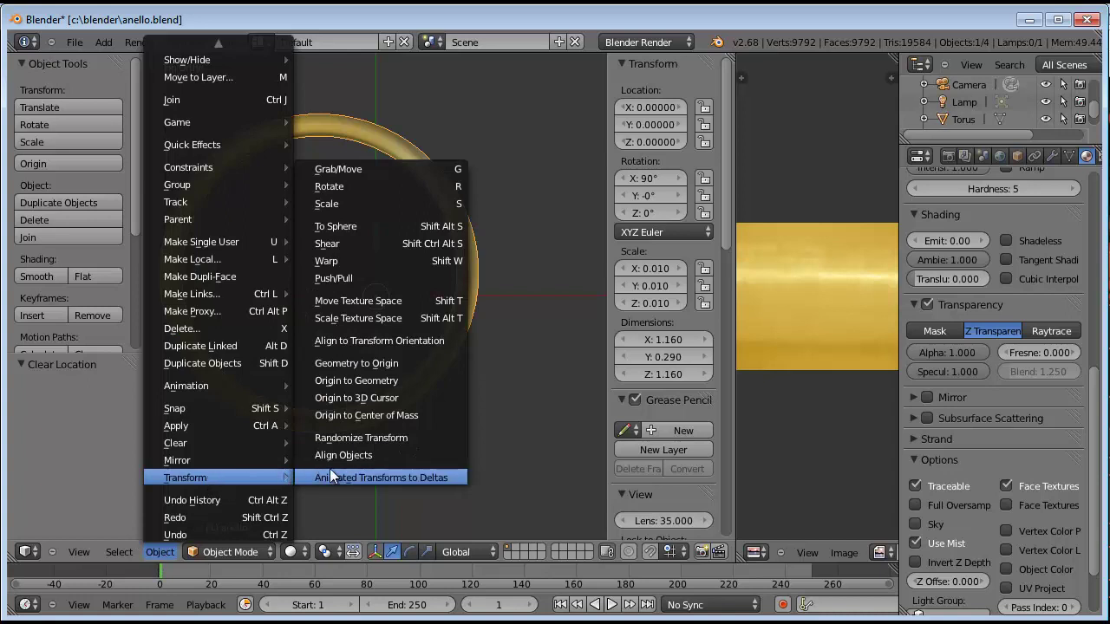
left_click(353, 412)
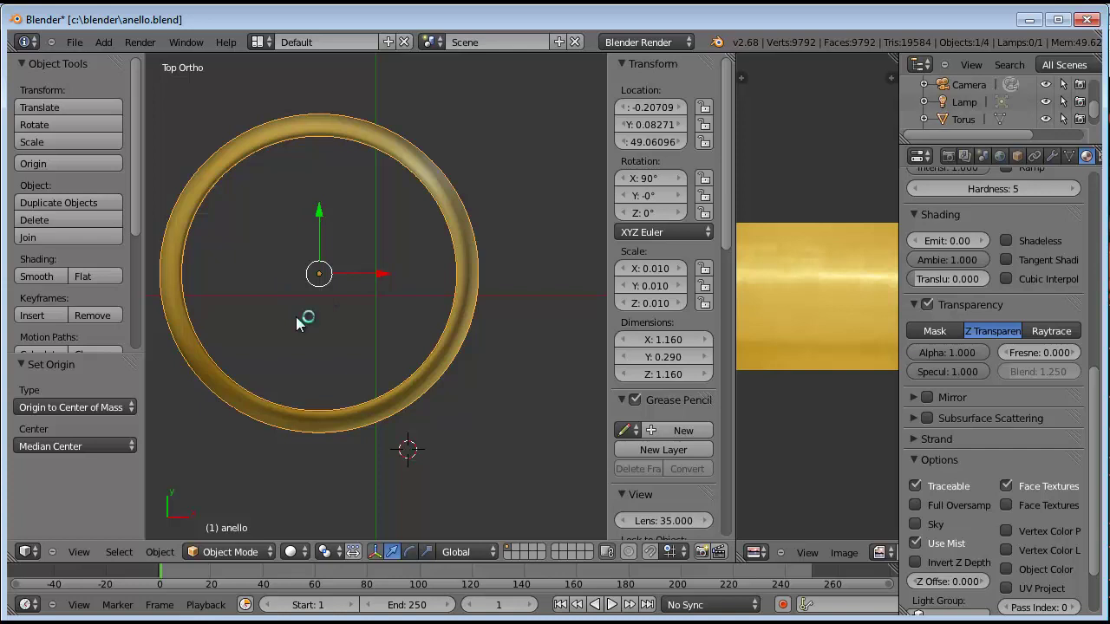
key("alt+g")
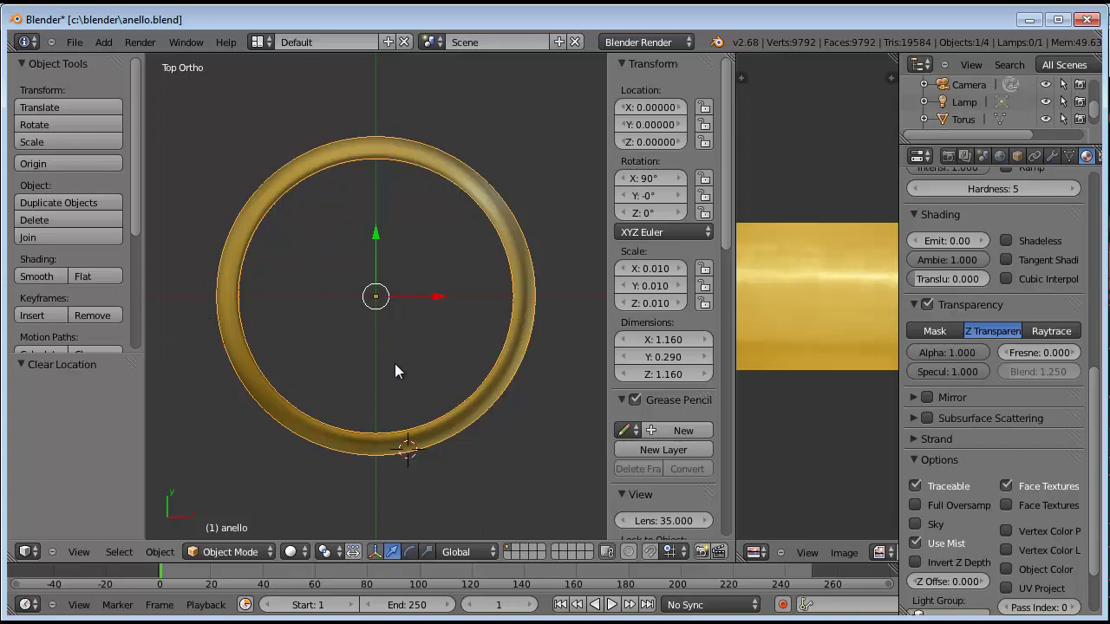
- Orbit and zoom to inspect the recentred ring from several angles
middle_click_drag(394, 363, 361, 252)
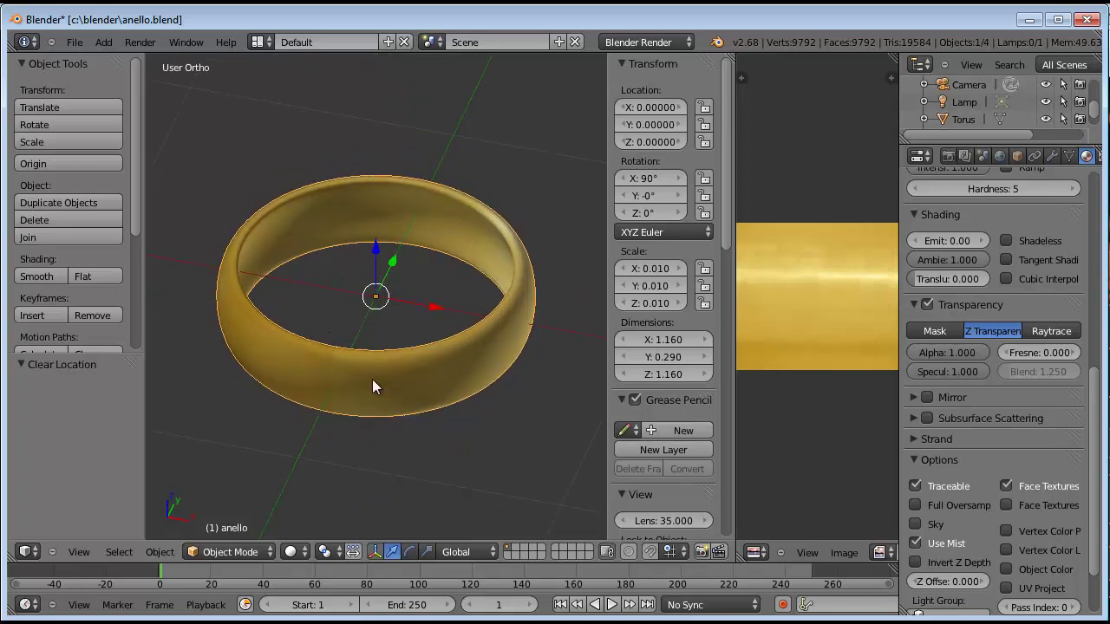
mouse_move(372, 379)
middle_mouse_down()
mouse_move(417, 334)
mouse_move(432, 365)
mouse_move(424, 360)
middle_mouse_up()
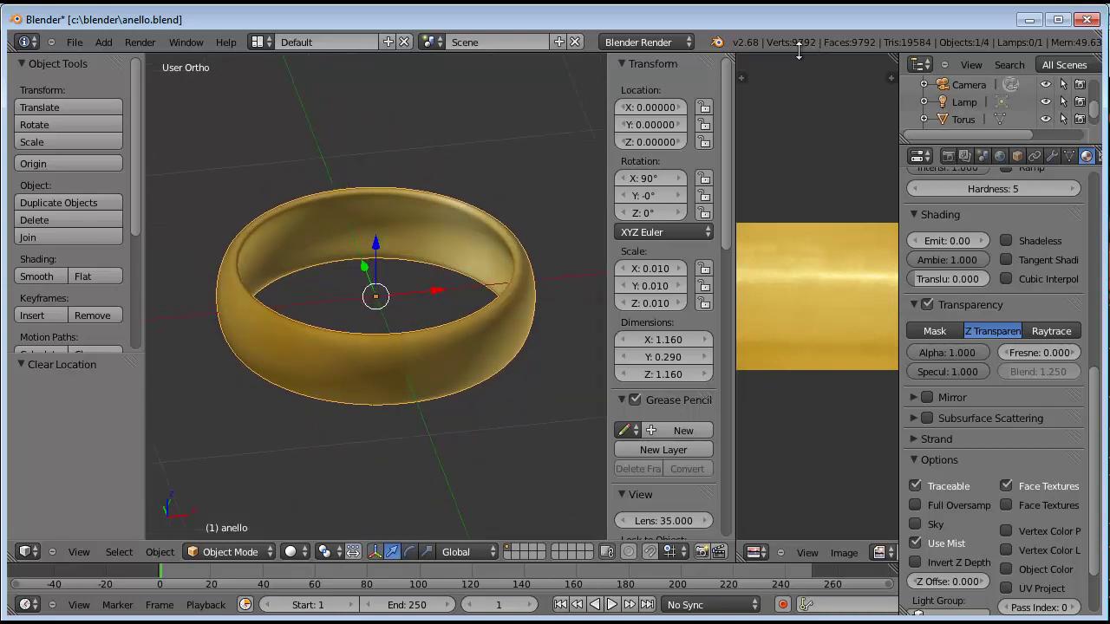
mouse_move(377, 364)
middle_mouse_down()
mouse_move(385, 389)
mouse_move(511, 263)
middle_mouse_up()
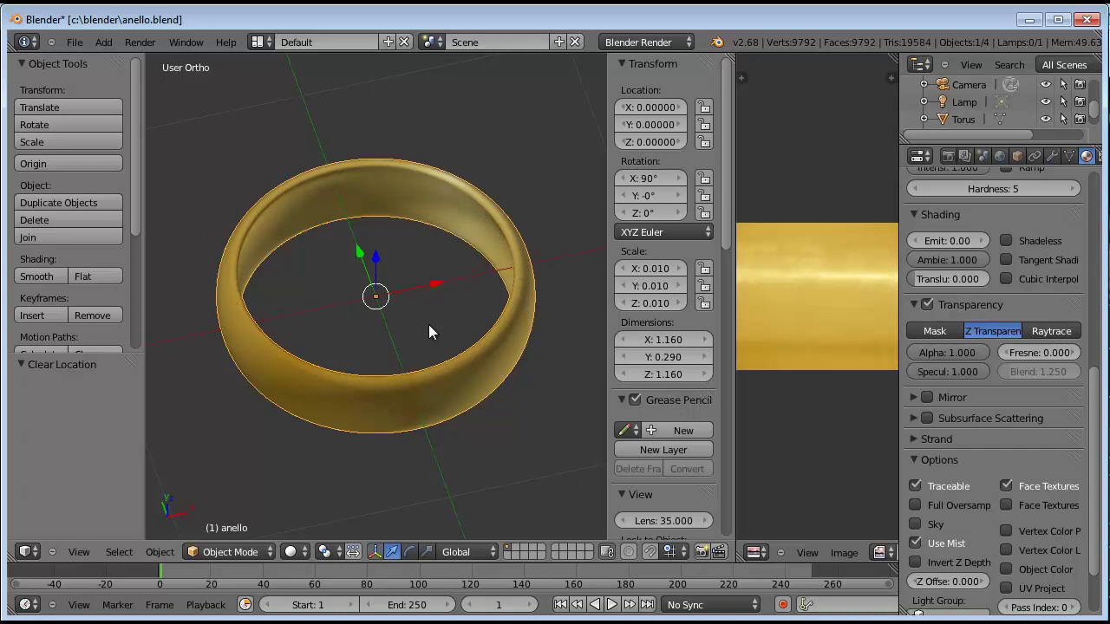
scroll(465, 300, "up", 2)
scroll(460, 303, "down", 1)
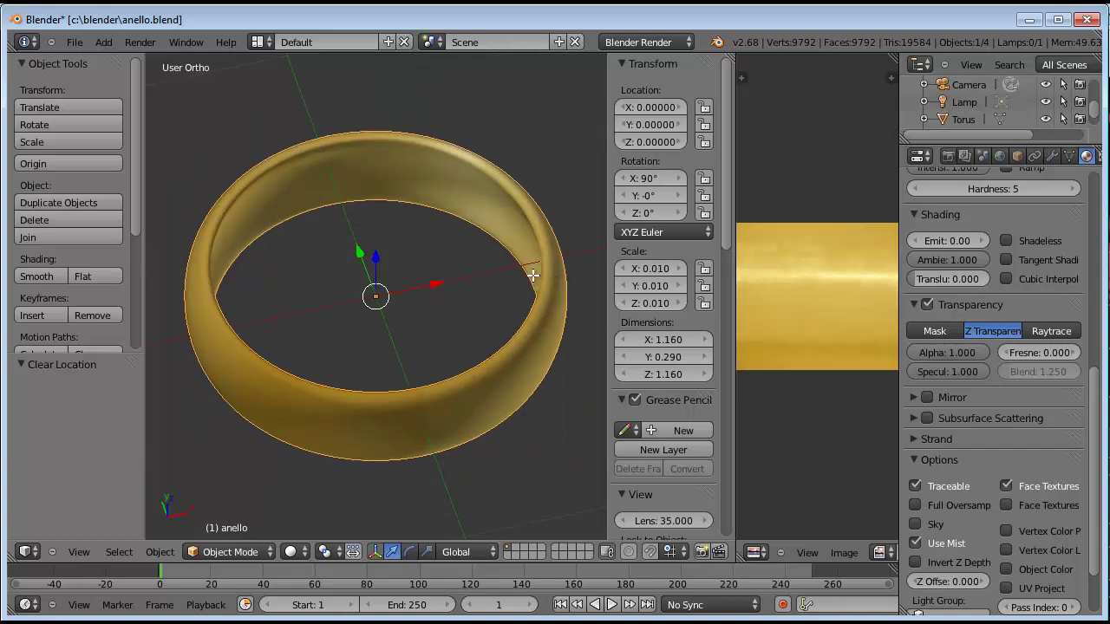
- In Edit Mode on anello, select one cross-section edge loop across the band
key("Tab")
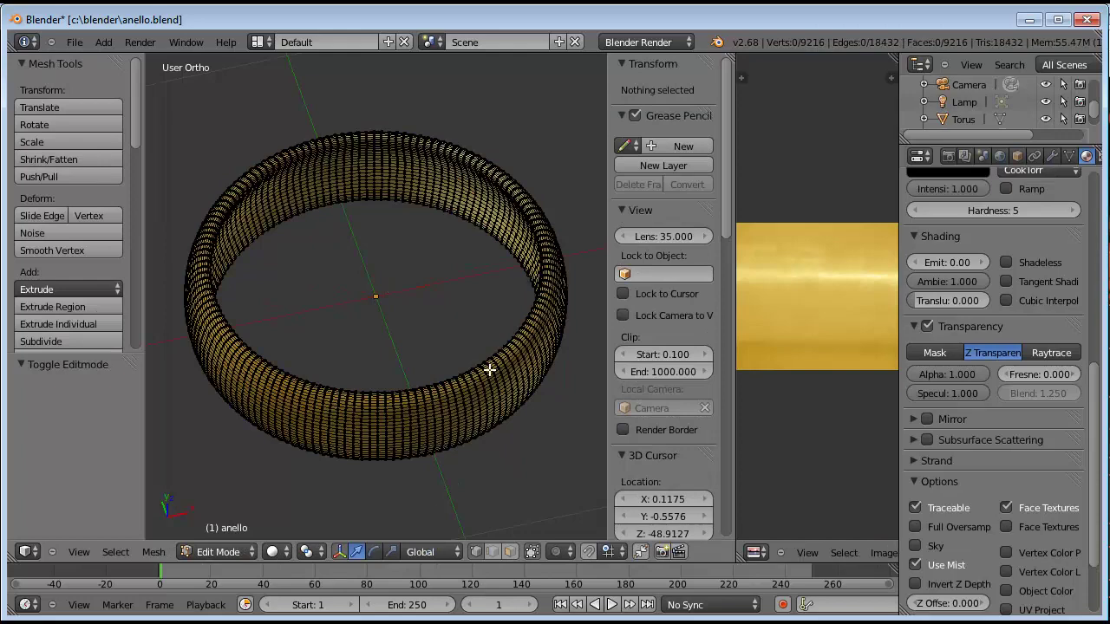
scroll(489, 368, "up", 3)
scroll(503, 386, "down", 2)
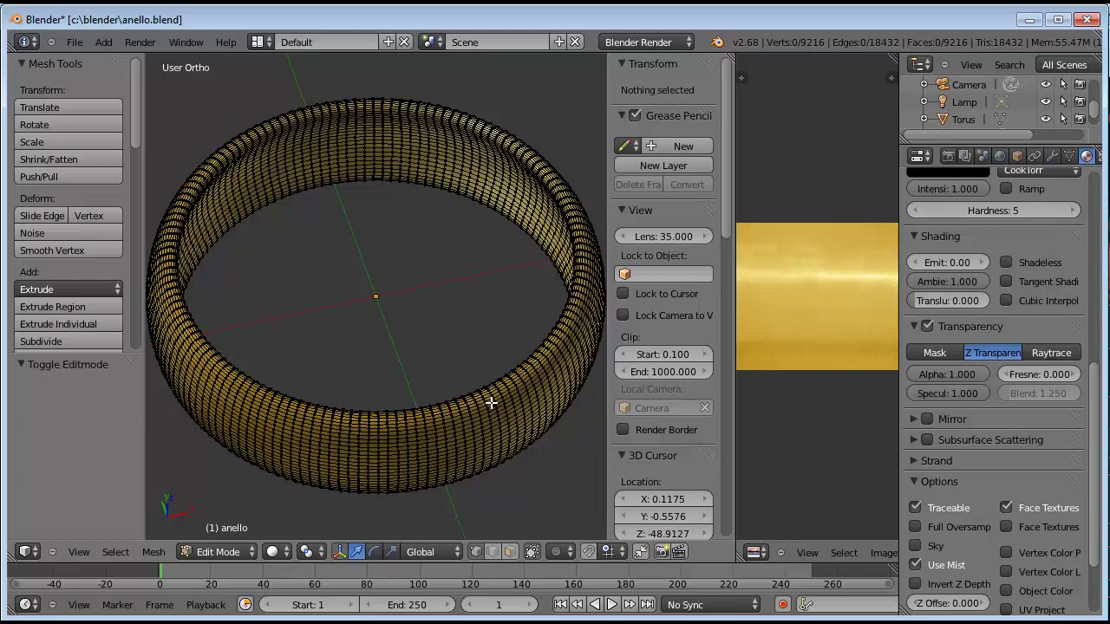
scroll(491, 403, "up", 3)
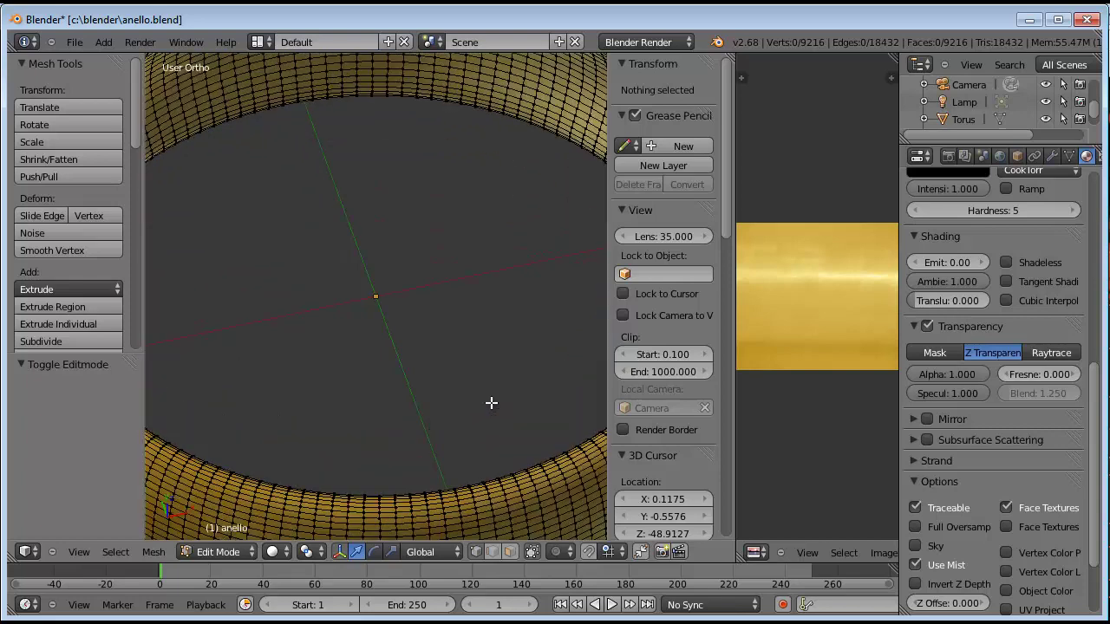
right_click(516, 481, "alt")
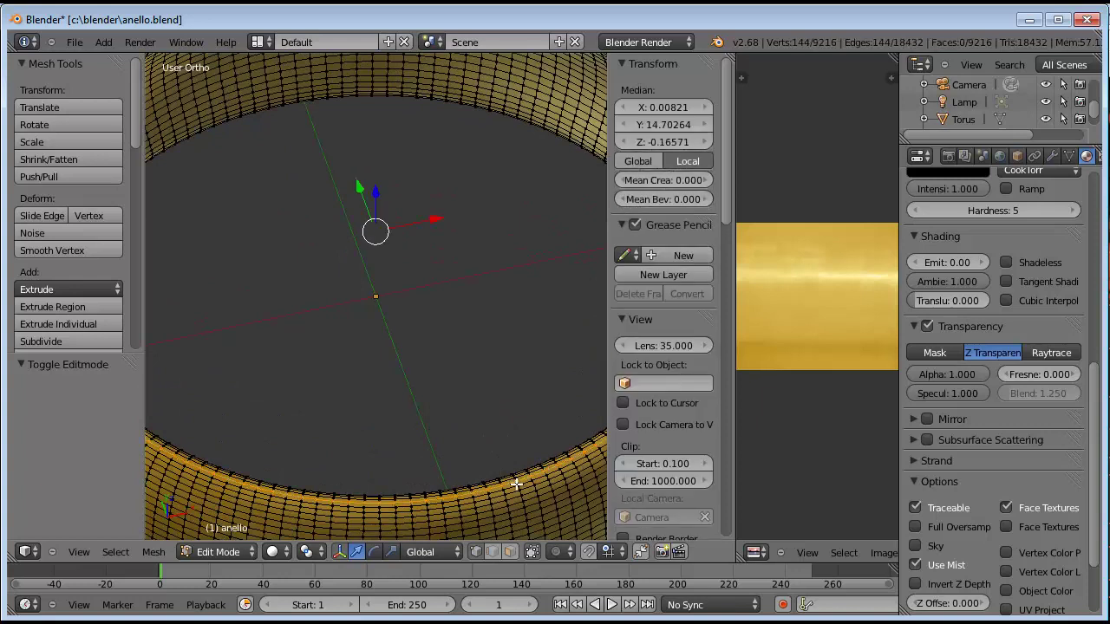
right_click(516, 481, "alt")
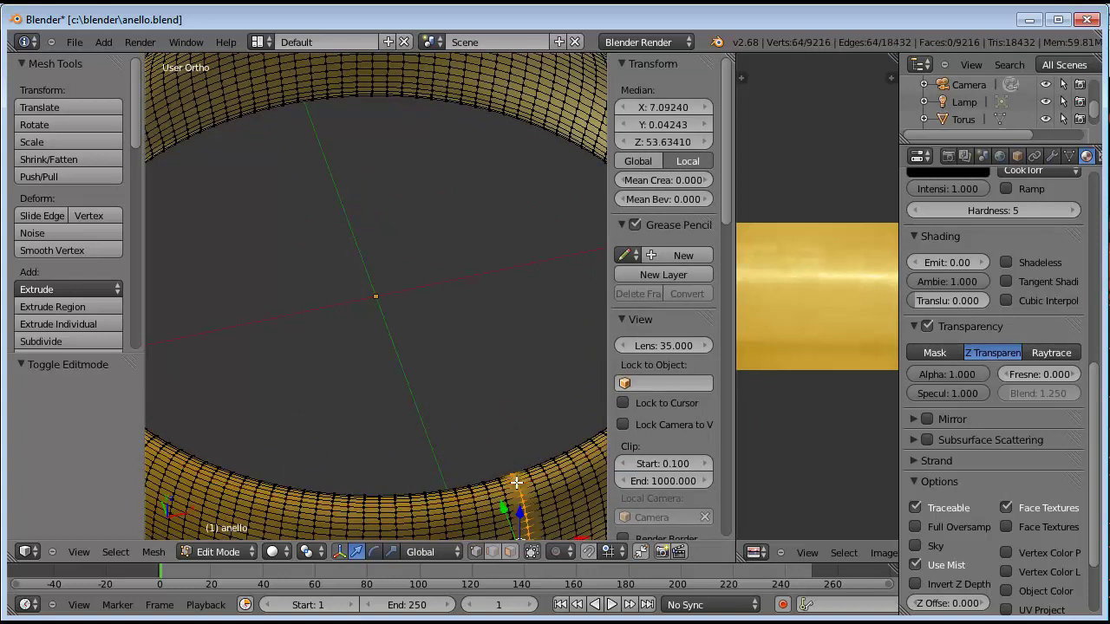
scroll(522, 462, "down", 4)
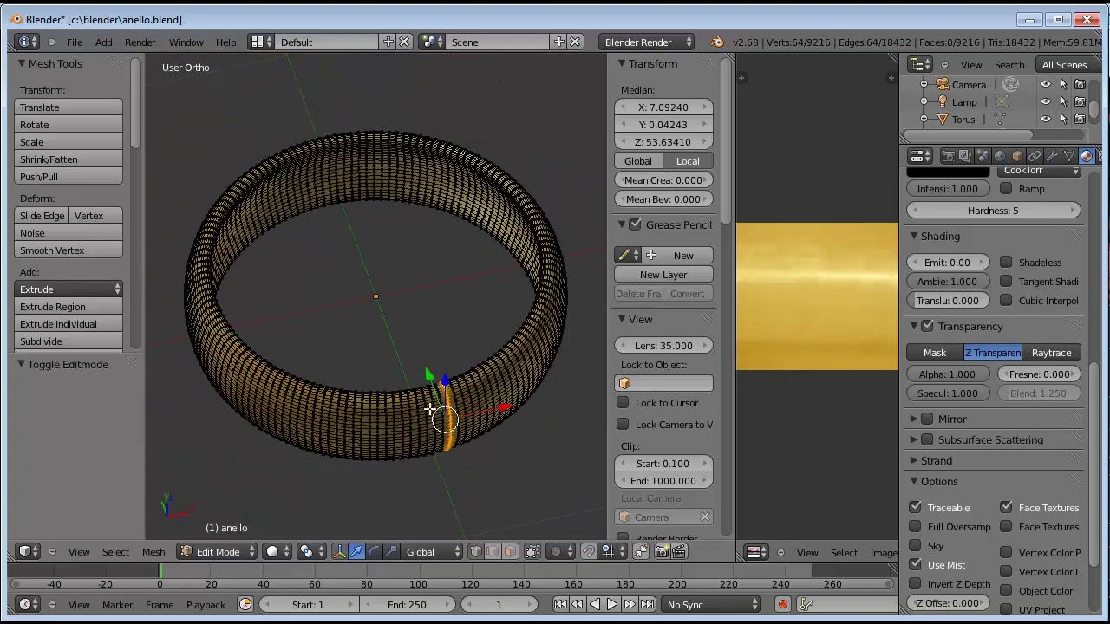
middle_click_drag(444, 400, 535, 358)
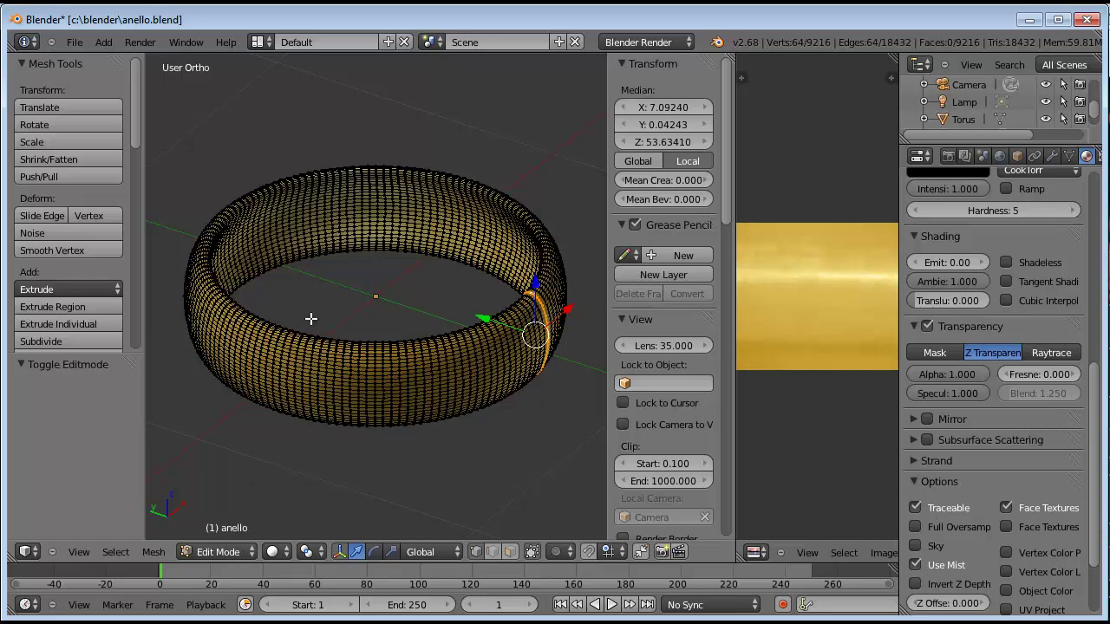
- Separate the selected loop into its own object using Mesh > Vertices > Separate > Selection
left_click(154, 553)
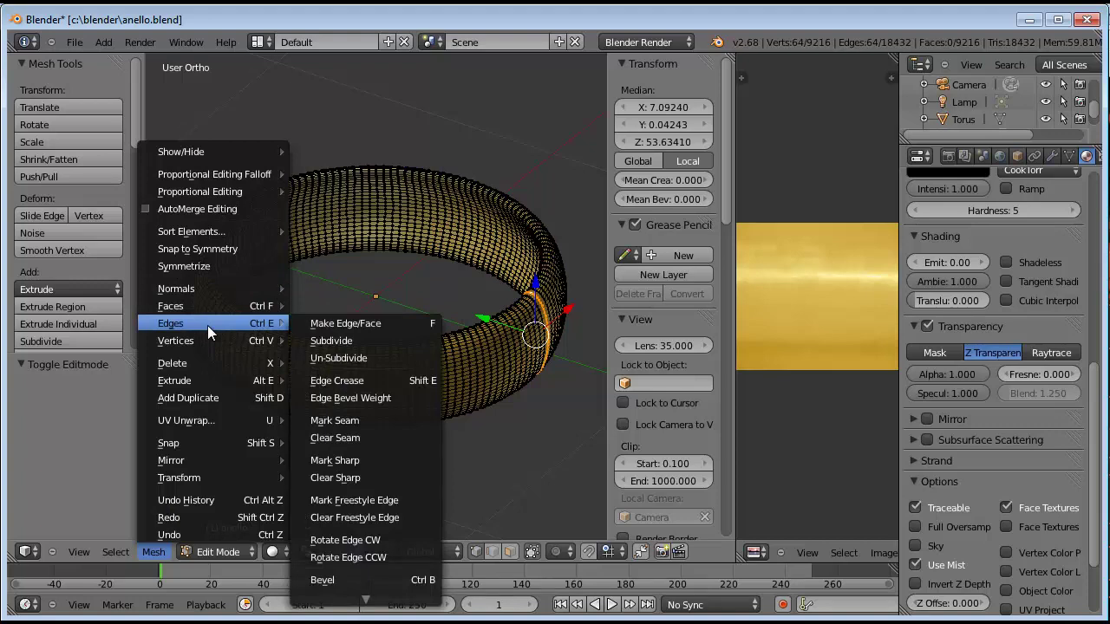
mouse_move(176, 341)
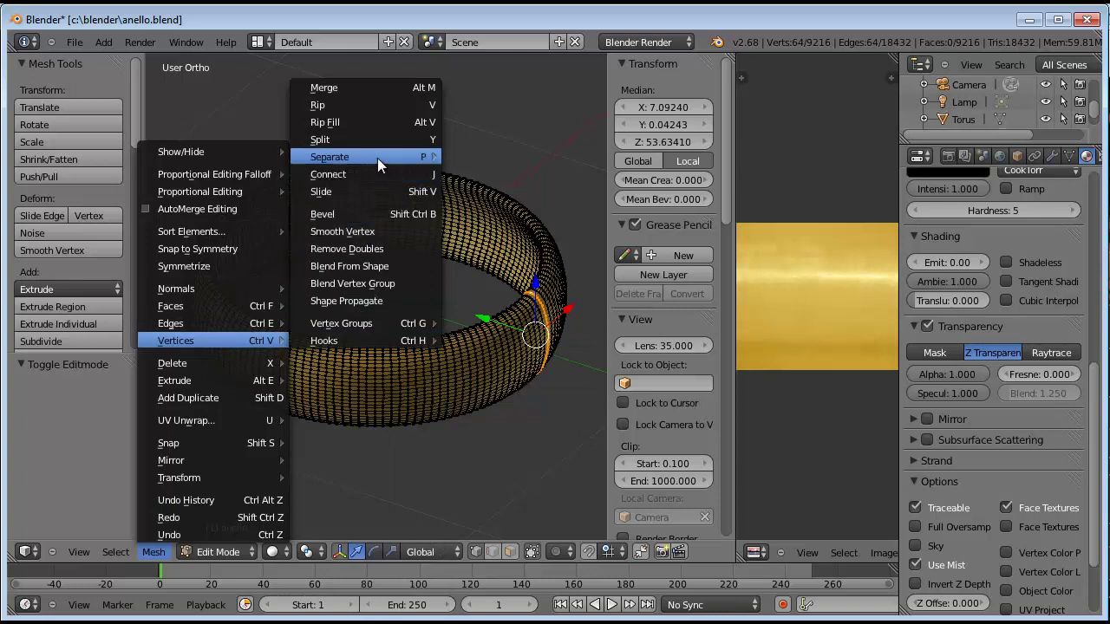
mouse_move(330, 157)
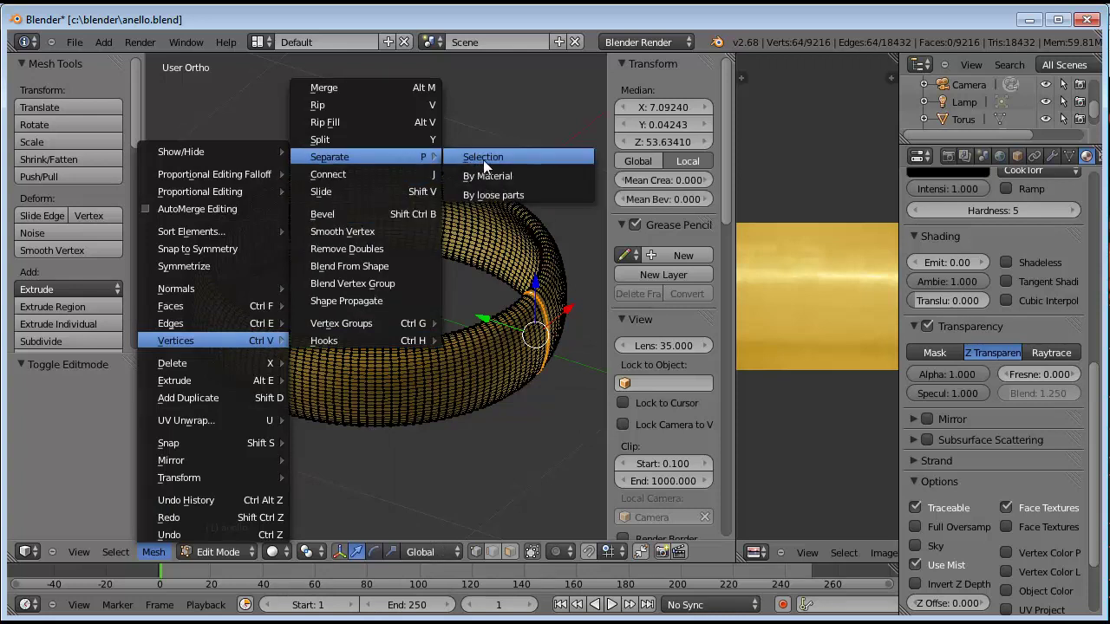
left_click(483, 159)
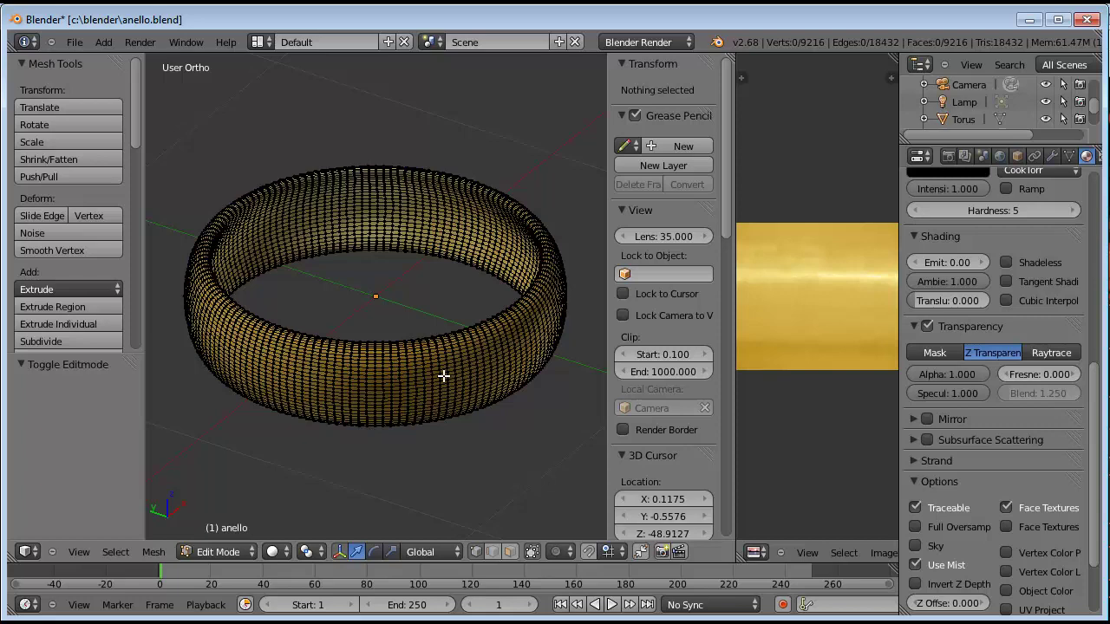
- In Object Mode, move the ring down about 0.298 on Z, leaving slice anello.001 in place
key("Tab")
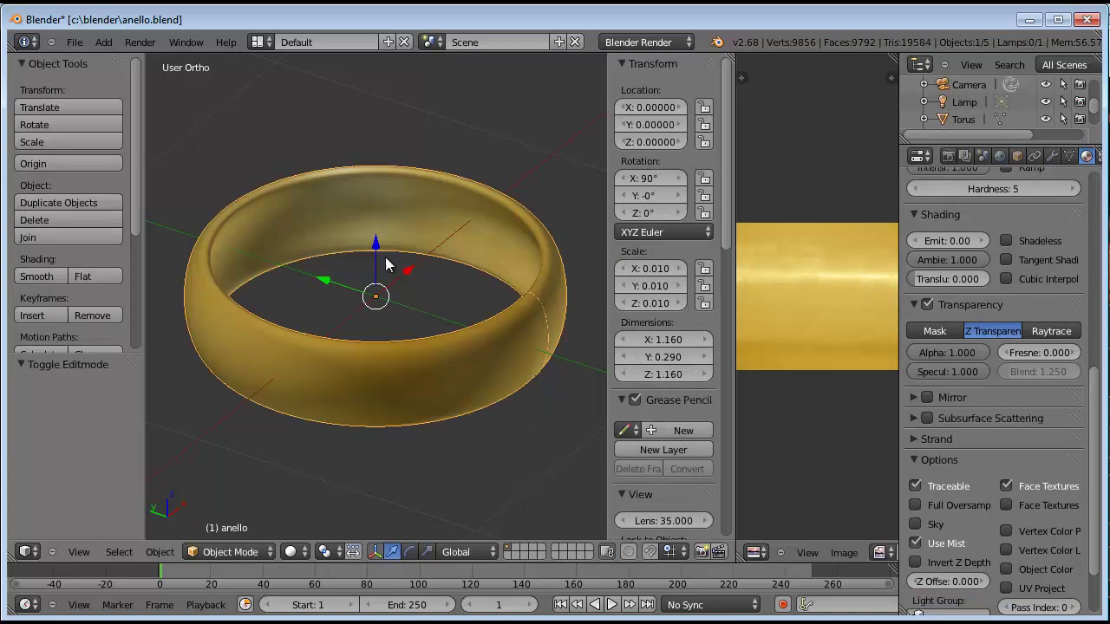
left_click_drag(378, 246, 379, 337)
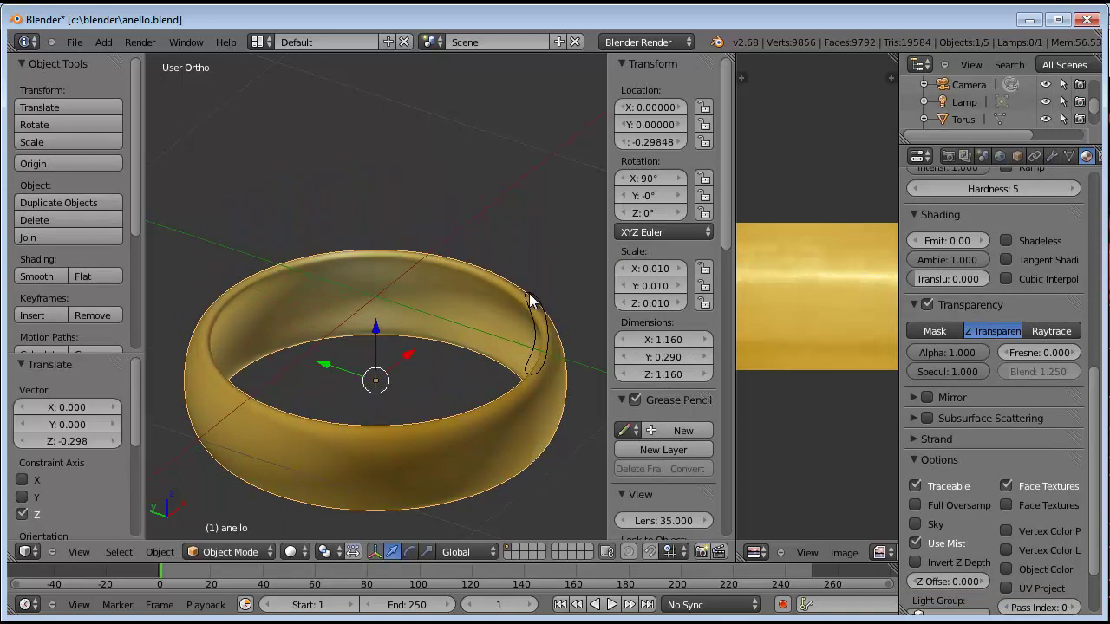
right_click(531, 299)
key("g")
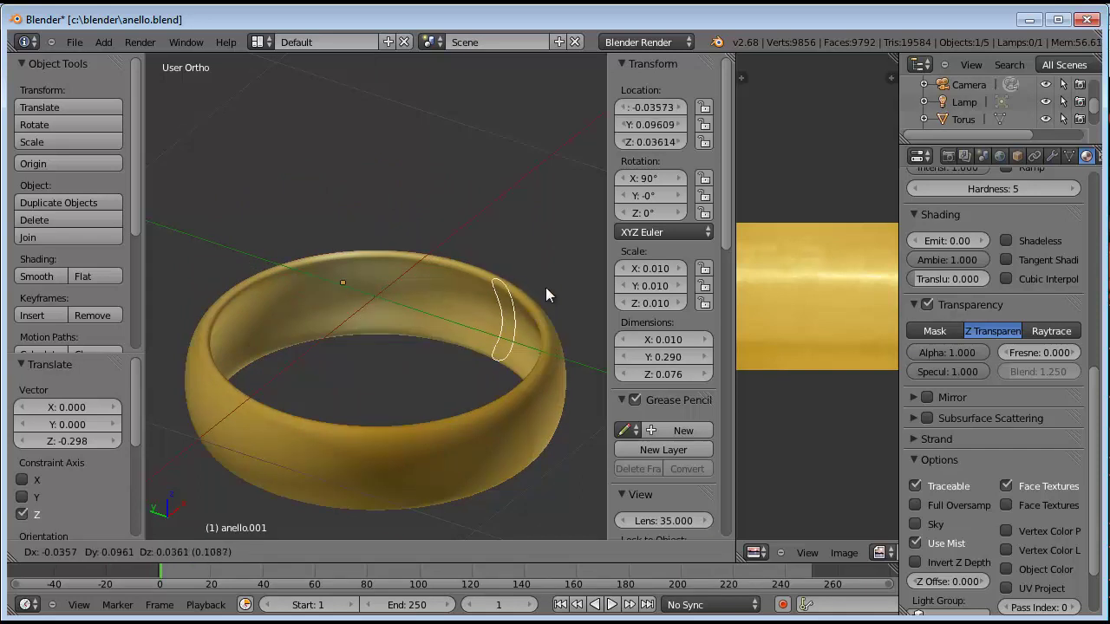
right_click(534, 299)
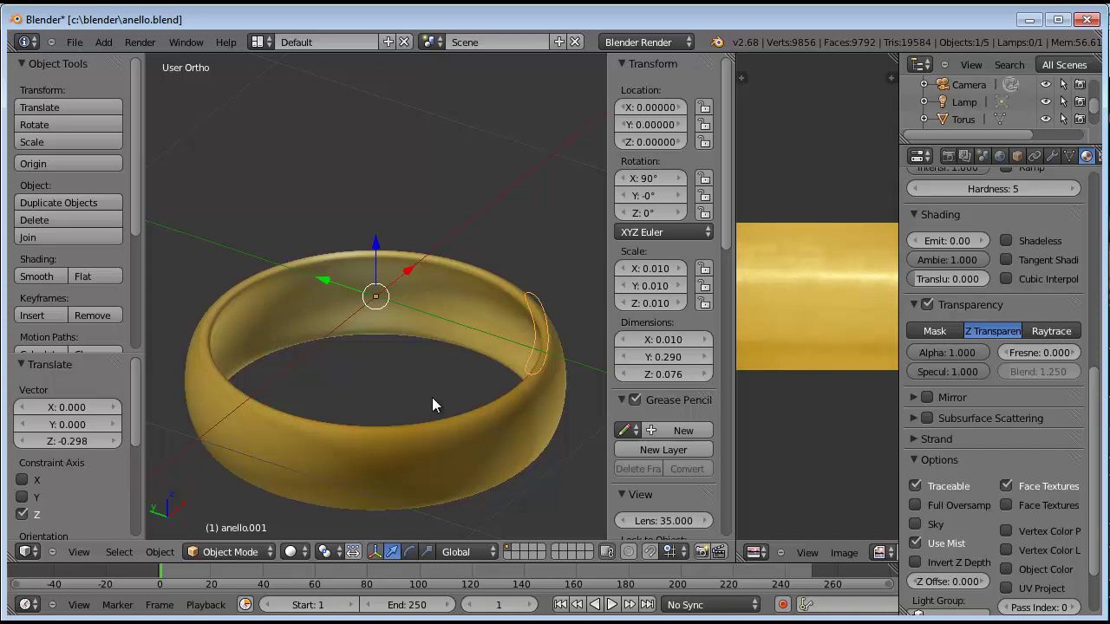
key("KP_7")
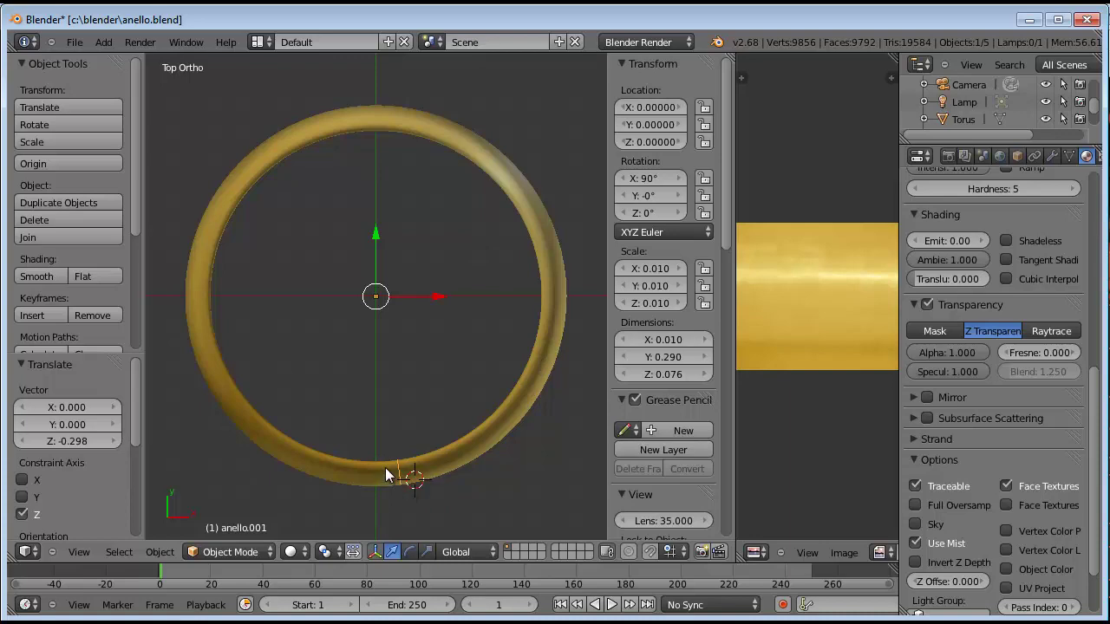
- Frame the slice anello.001 in Right Ortho view, zoom in, and enter Edit Mode
mouse_move(387, 476)
middle_mouse_down()
mouse_move(426, 333)
mouse_move(471, 284)
mouse_move(520, 296)
middle_mouse_up()
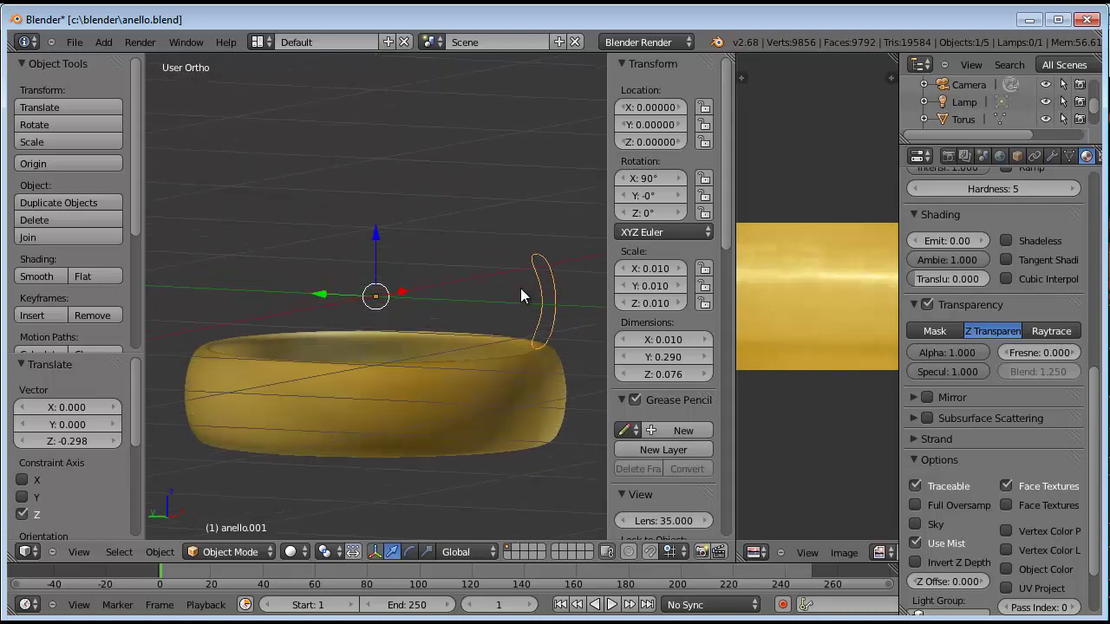
key("KP_3")
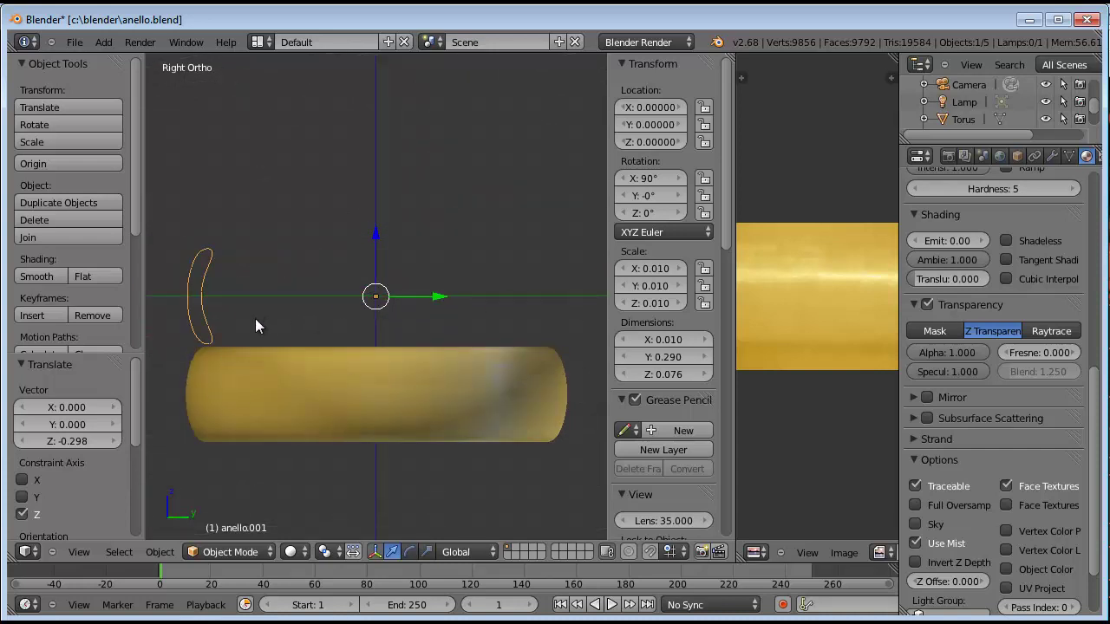
middle_click_drag(259, 317, 447, 308, "shift")
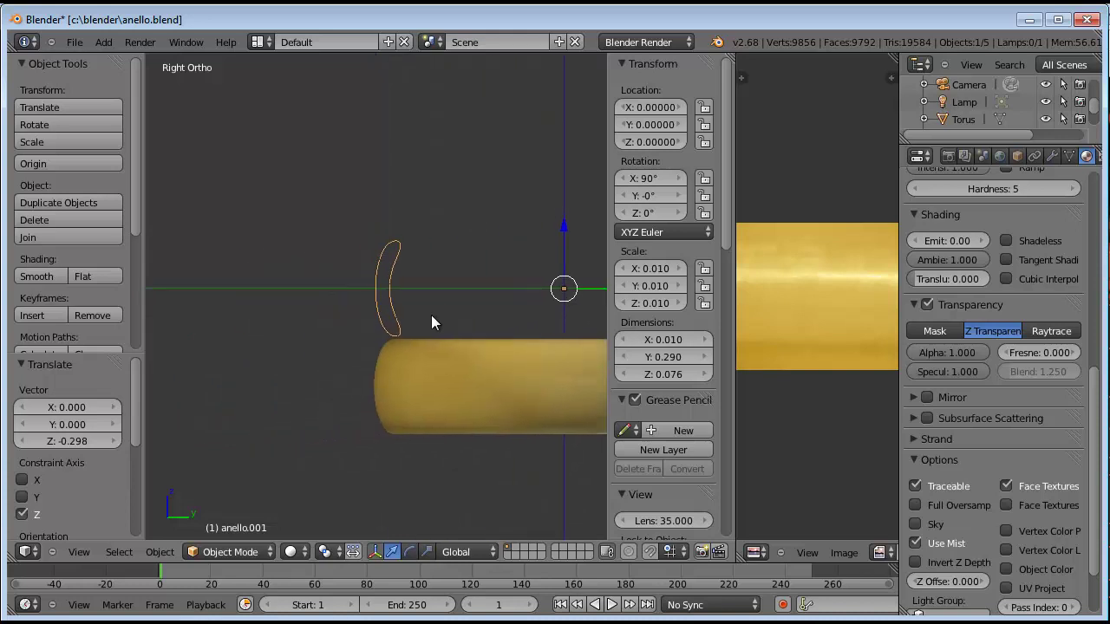
scroll(431, 315, "up", 3)
scroll(431, 314, "up", 4)
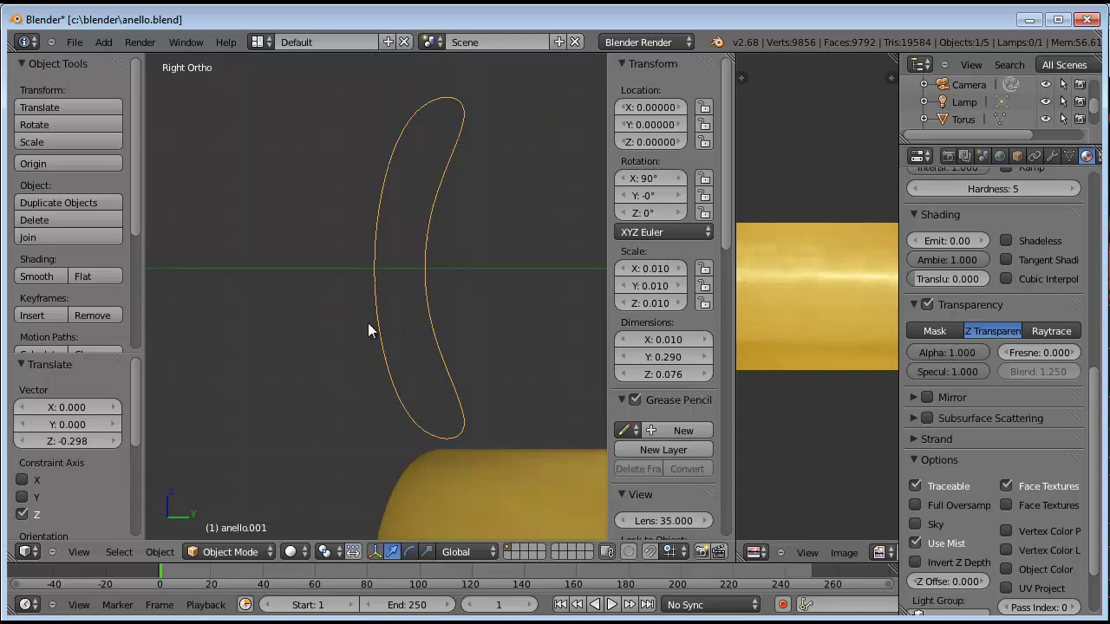
key("Tab")
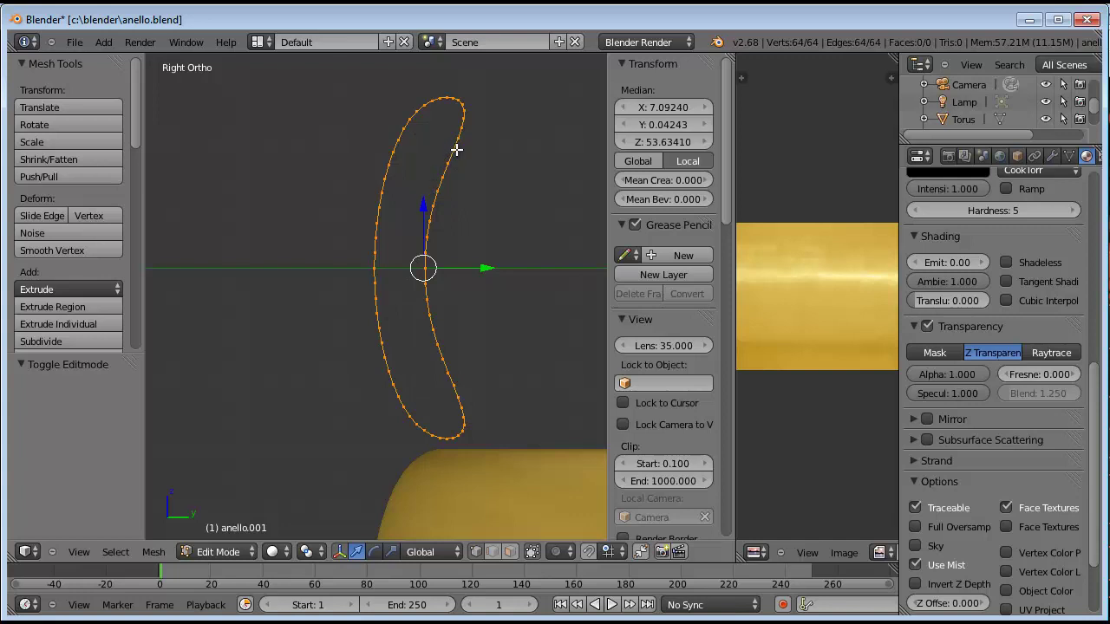
- Pick four vertices down the top of the profile curve, then deselect everything
right_click(454, 151)
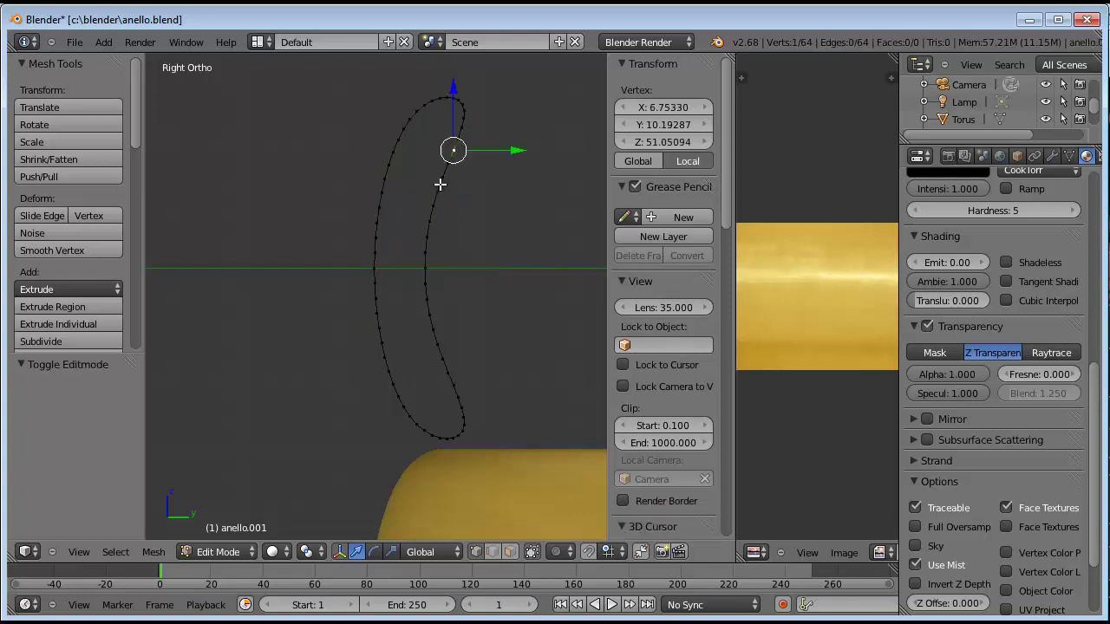
right_click(441, 179, "shift")
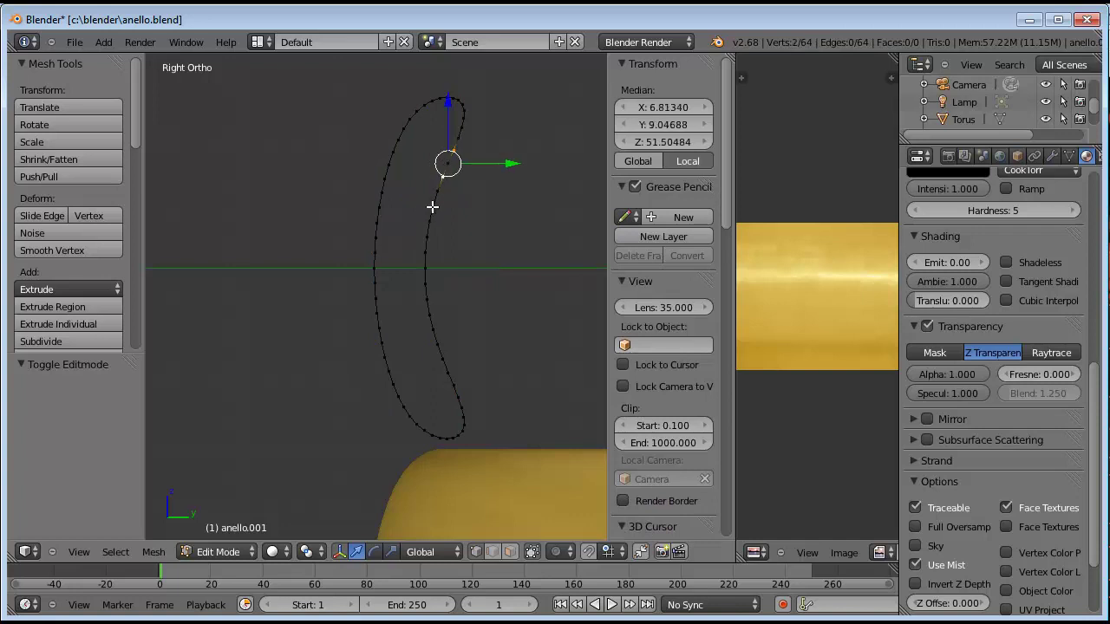
right_click(433, 206, "shift")
right_click(427, 233, "shift")
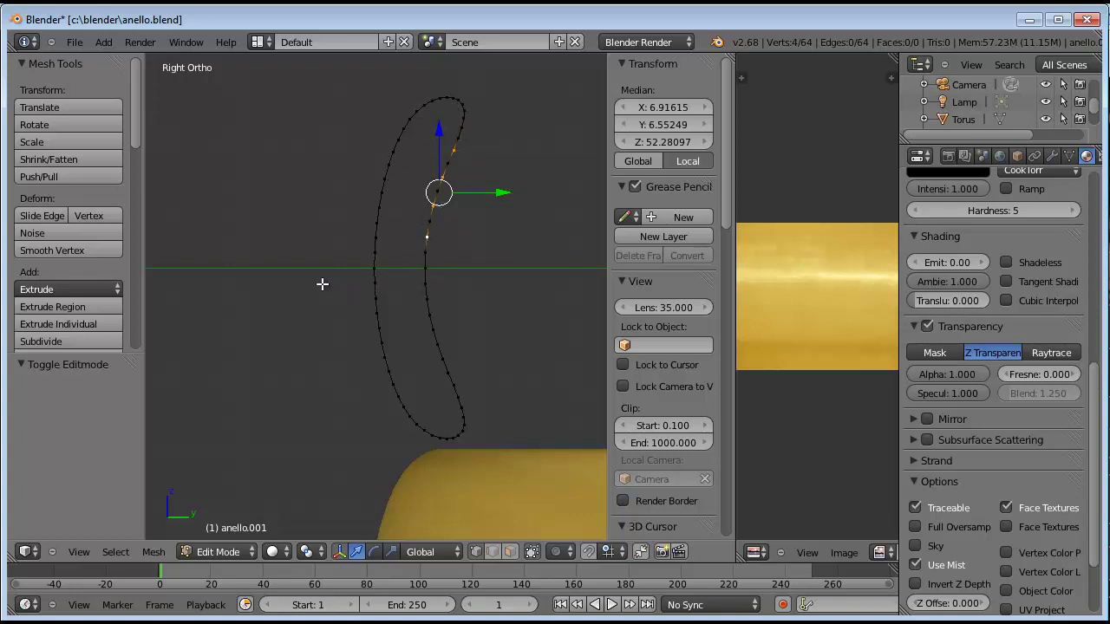
key("a")
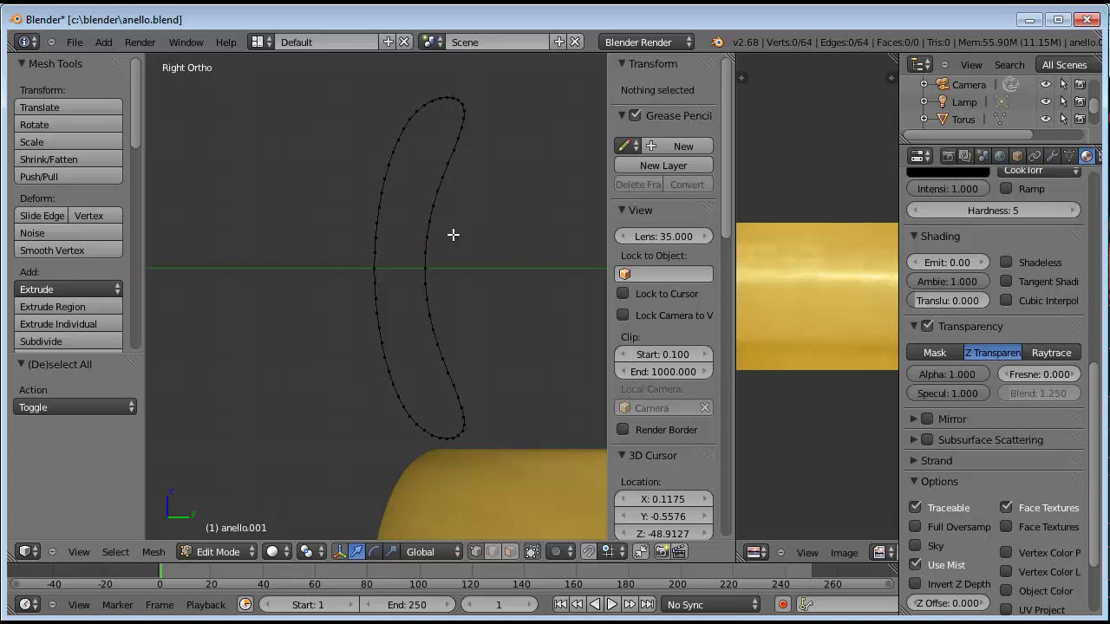
- Try Checker Deselect from the search and dismiss the 'no active vert' error
key("space")
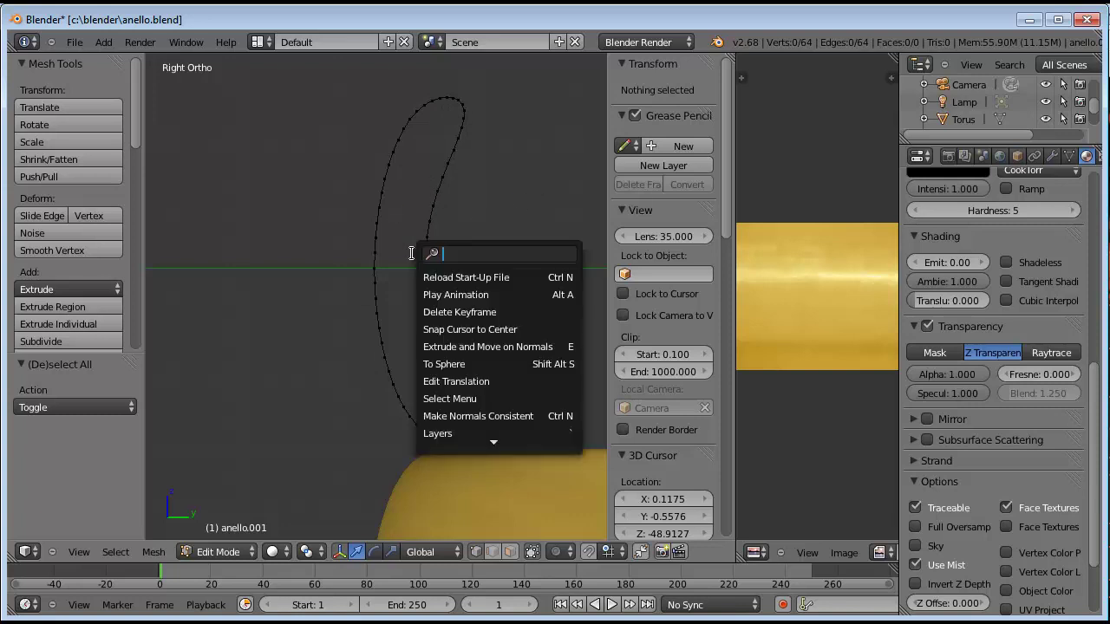
type("che")
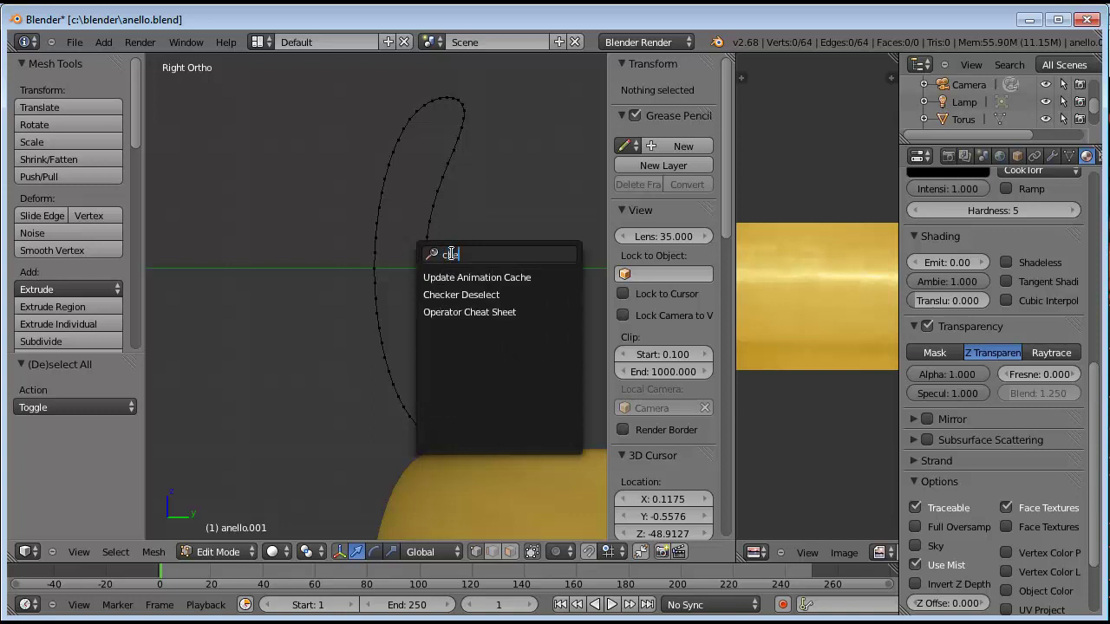
type("c")
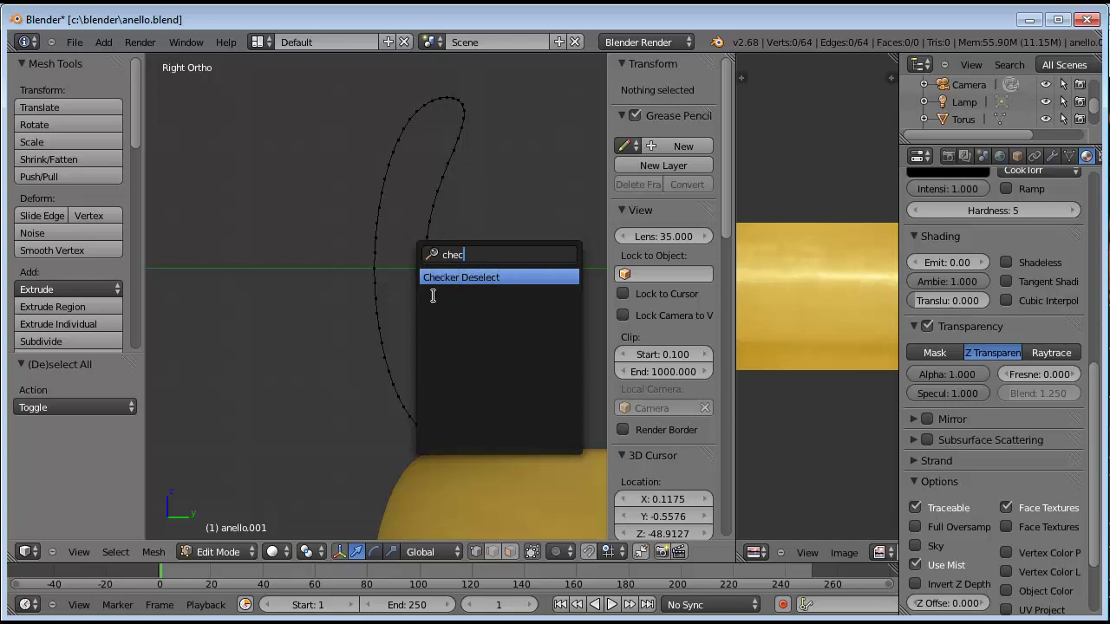
left_click(488, 278)
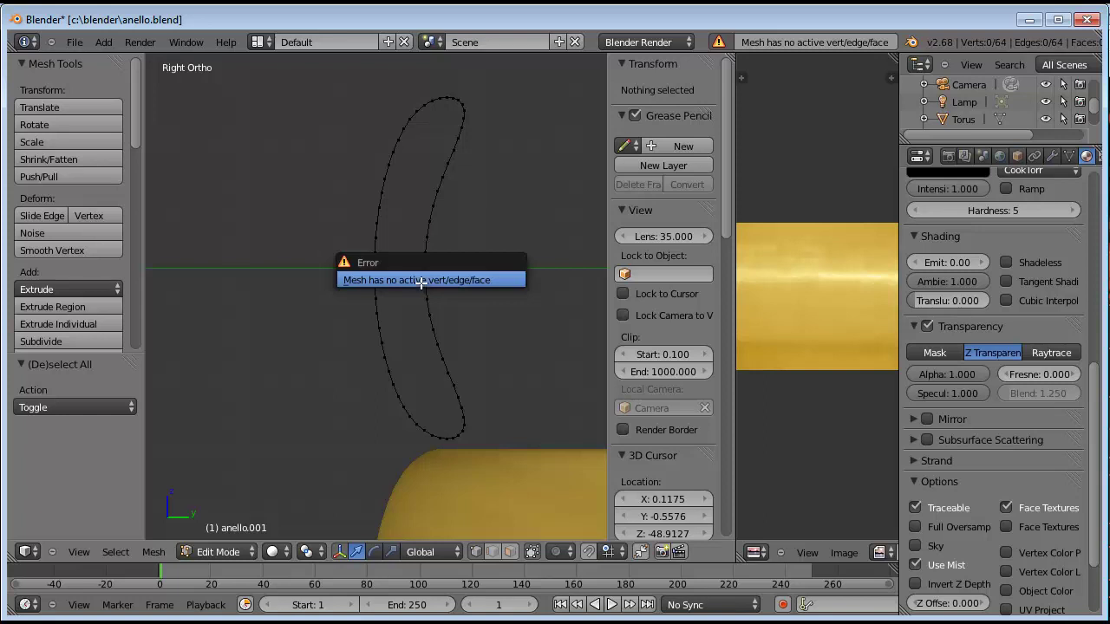
left_click(421, 281)
- Select all 64 vertices, Checker Deselect with Nth Selection 4, then invert to select 48
key("a")
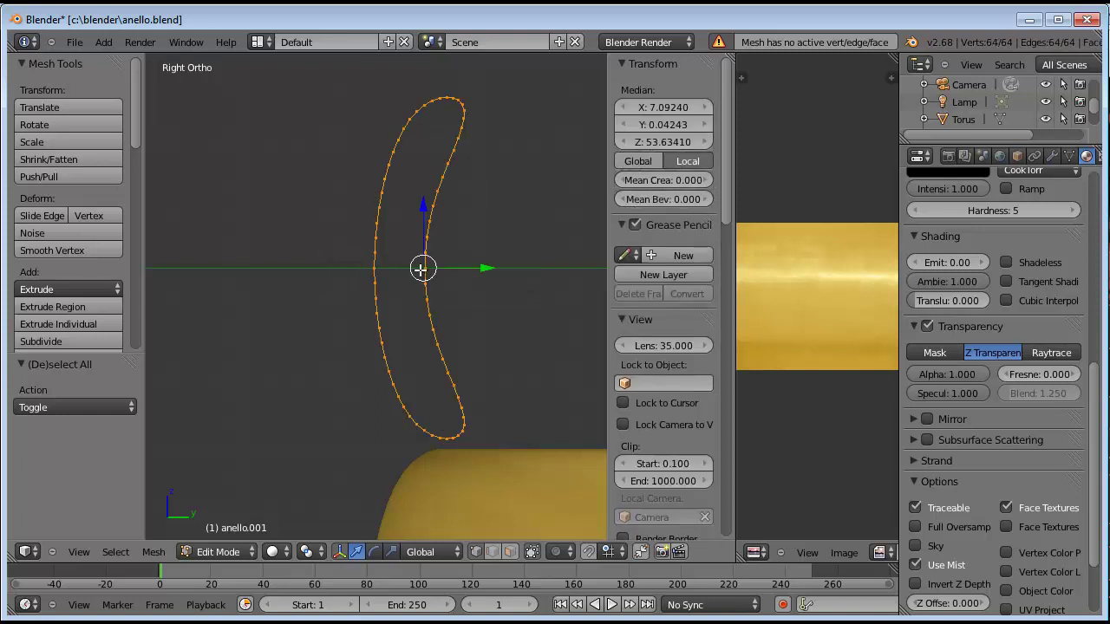
key("space")
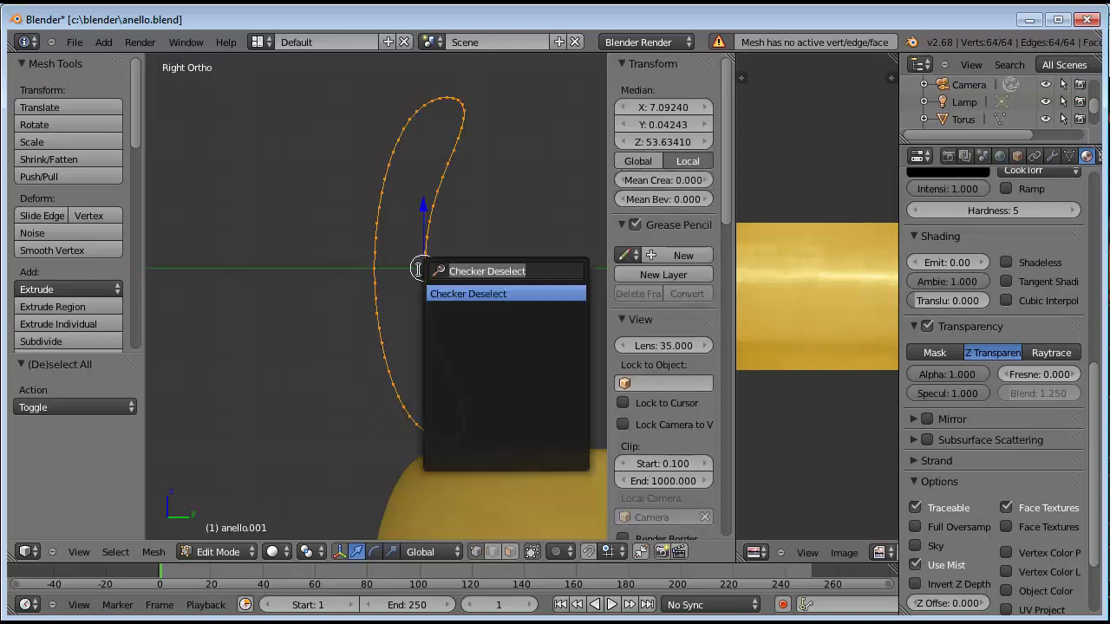
left_click(473, 293)
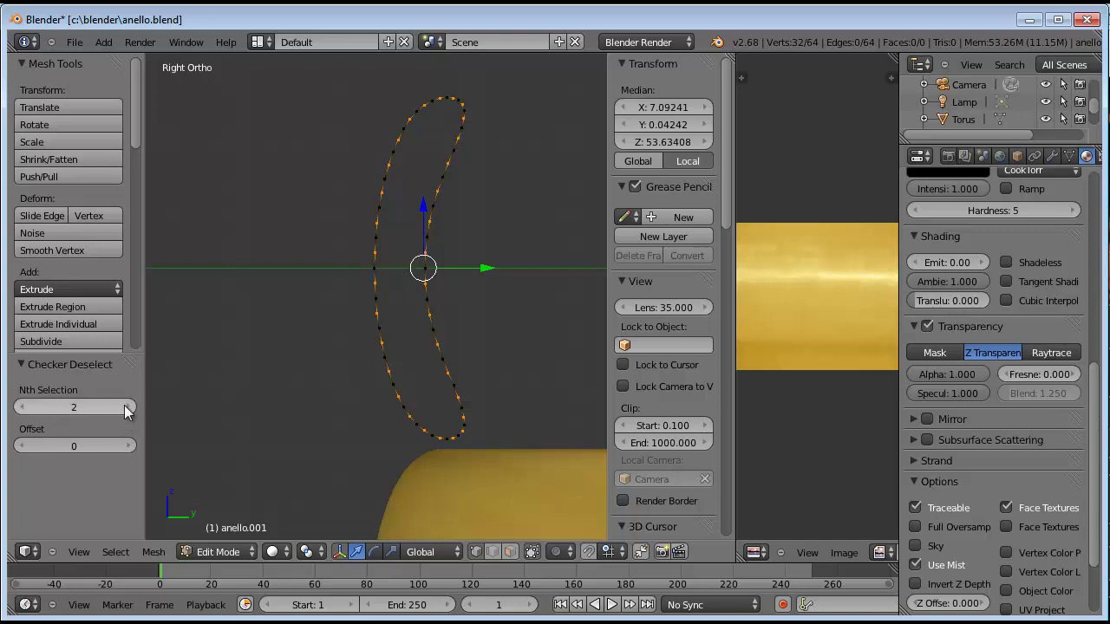
left_click(128, 408)
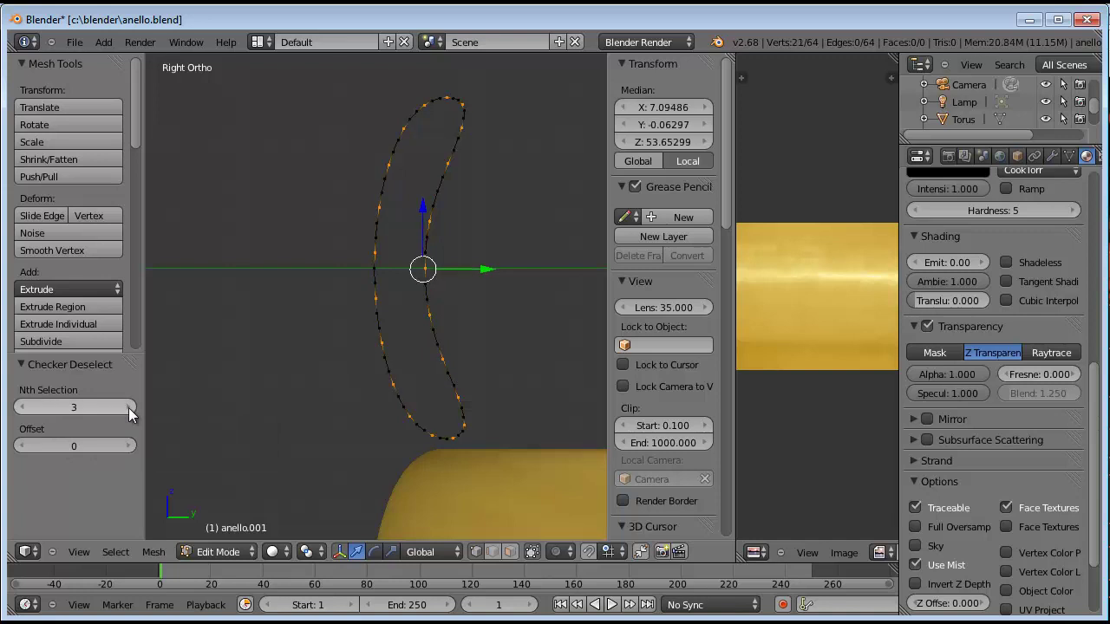
left_click(128, 408)
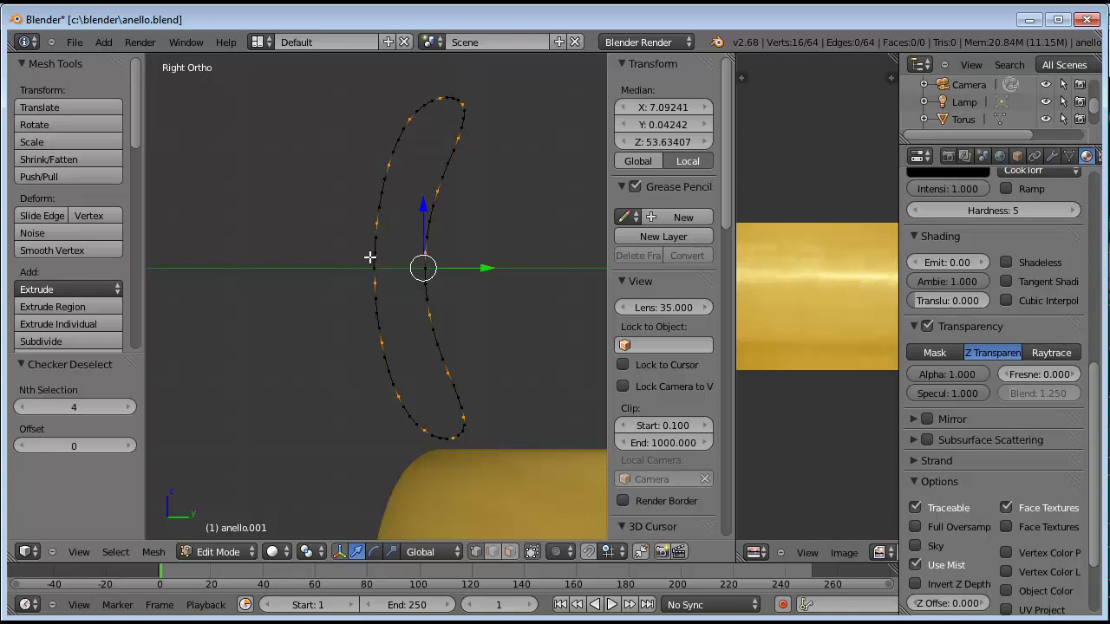
key("ctrl+i")
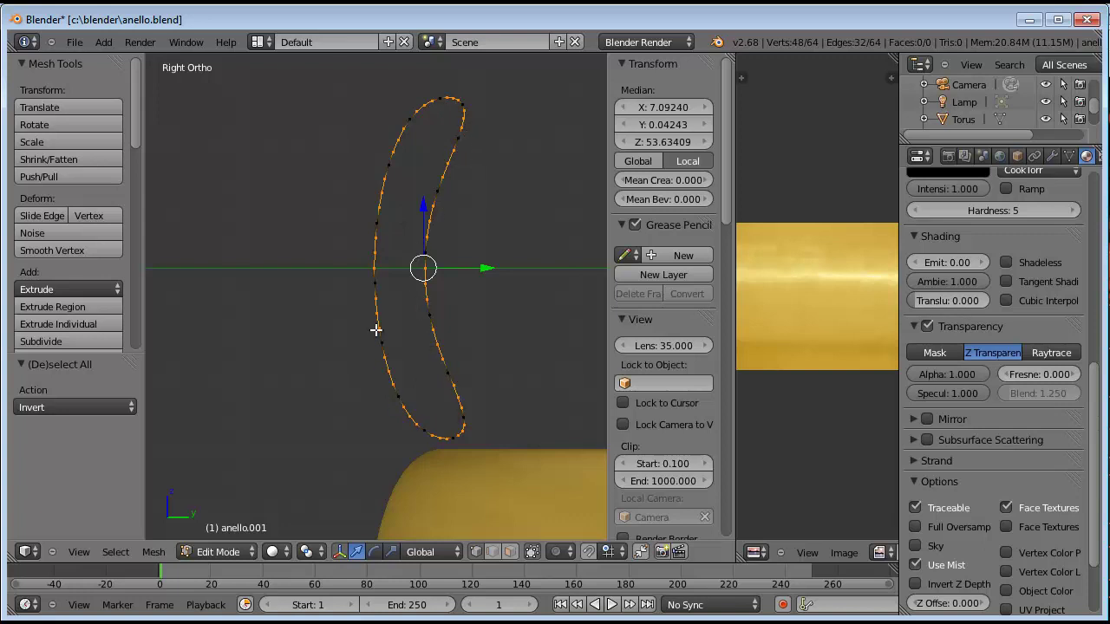
- Dissolve the 48 selected vertices, leaving a 16-vertex 'anello.001' outline, and zoom out
key("x")
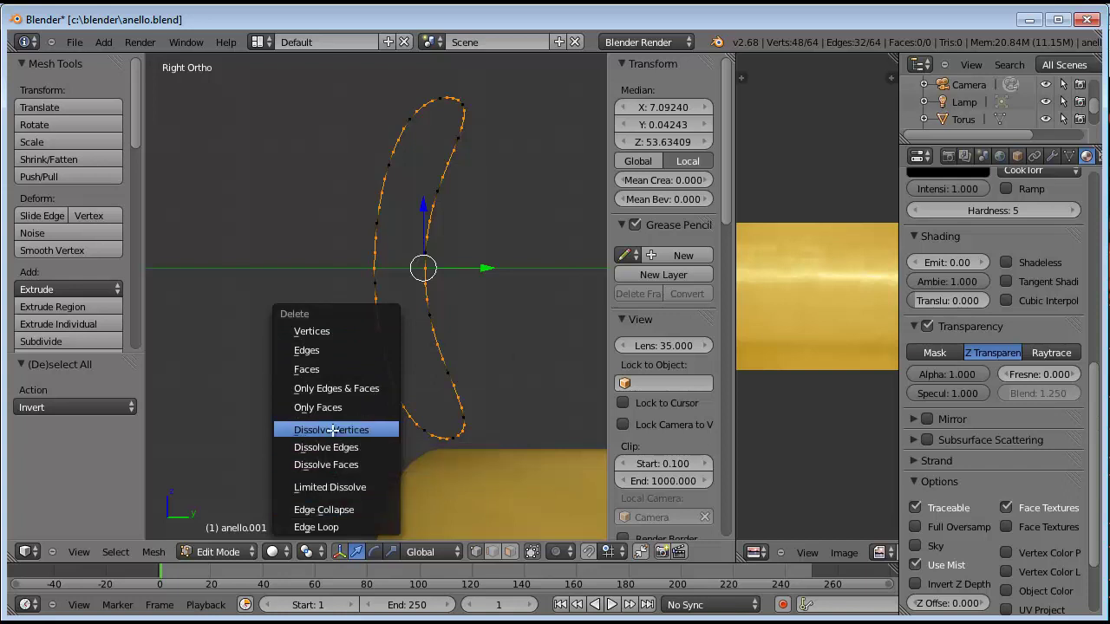
left_click(333, 430)
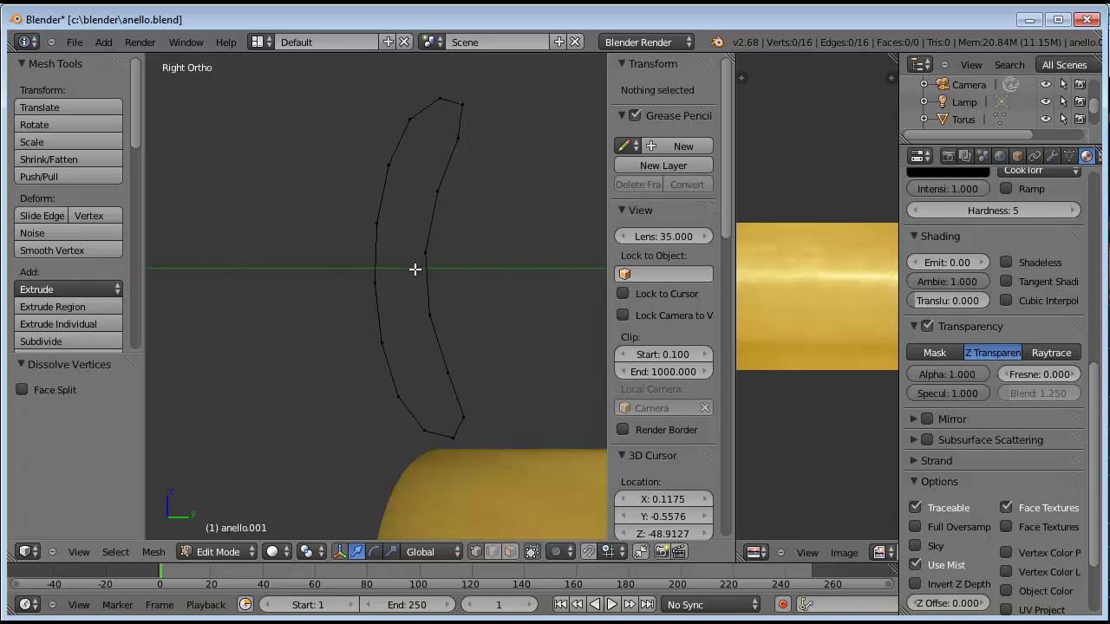
scroll(458, 302, "down", 2)
scroll(454, 307, "down", 2)
scroll(454, 310, "down", 2)
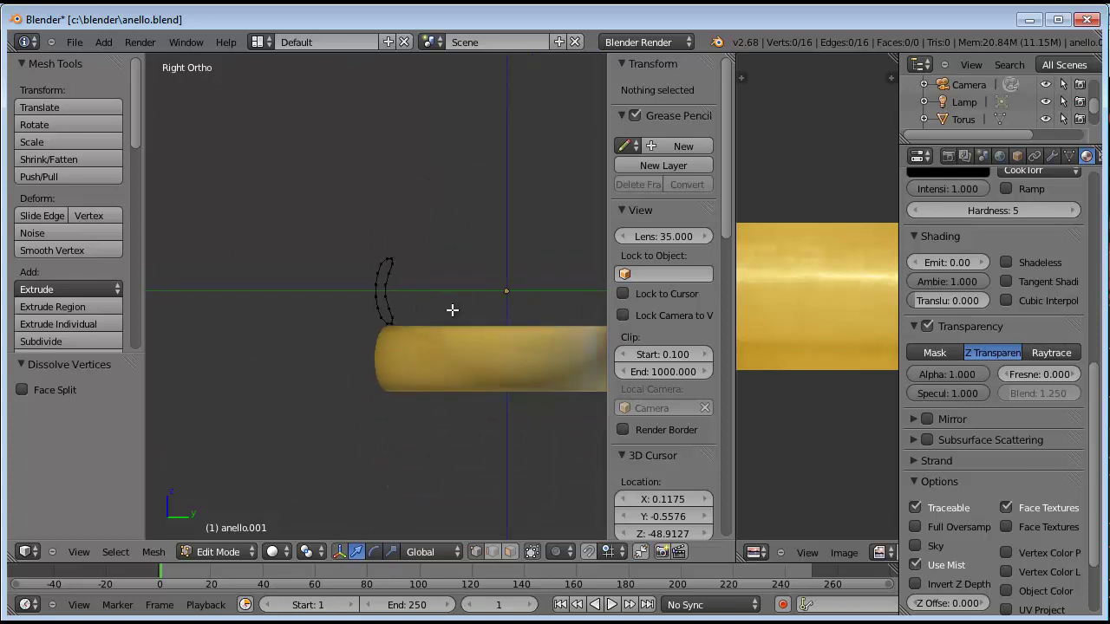
- Switch to Top Ortho centred on the ring and select all 16 profile vertices
key("KP_7")
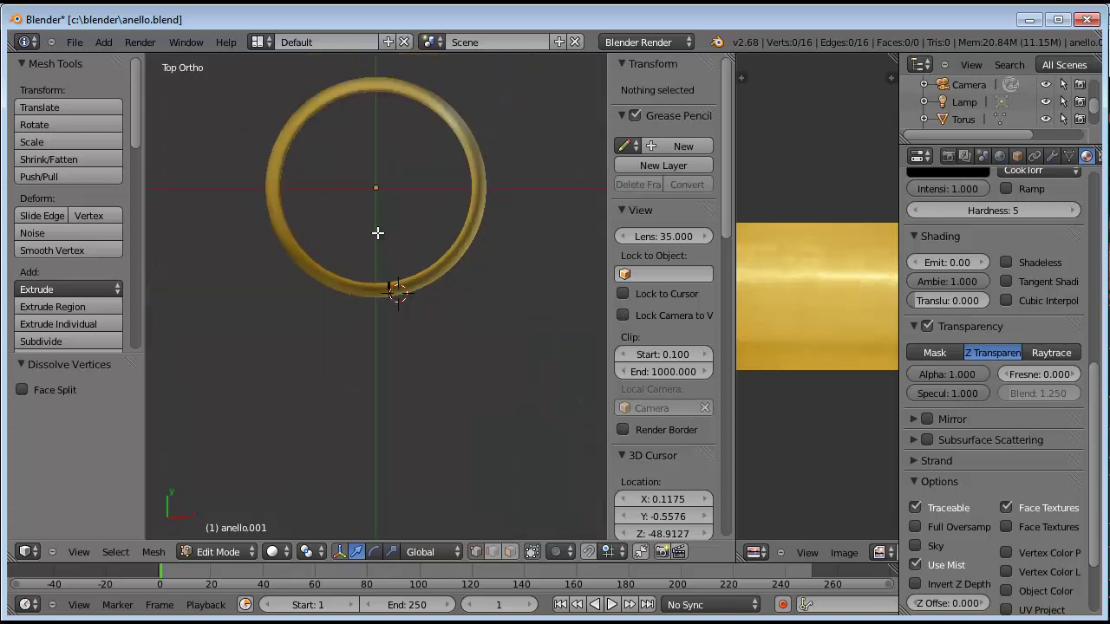
middle_click_drag(378, 233, 393, 361, "shift")
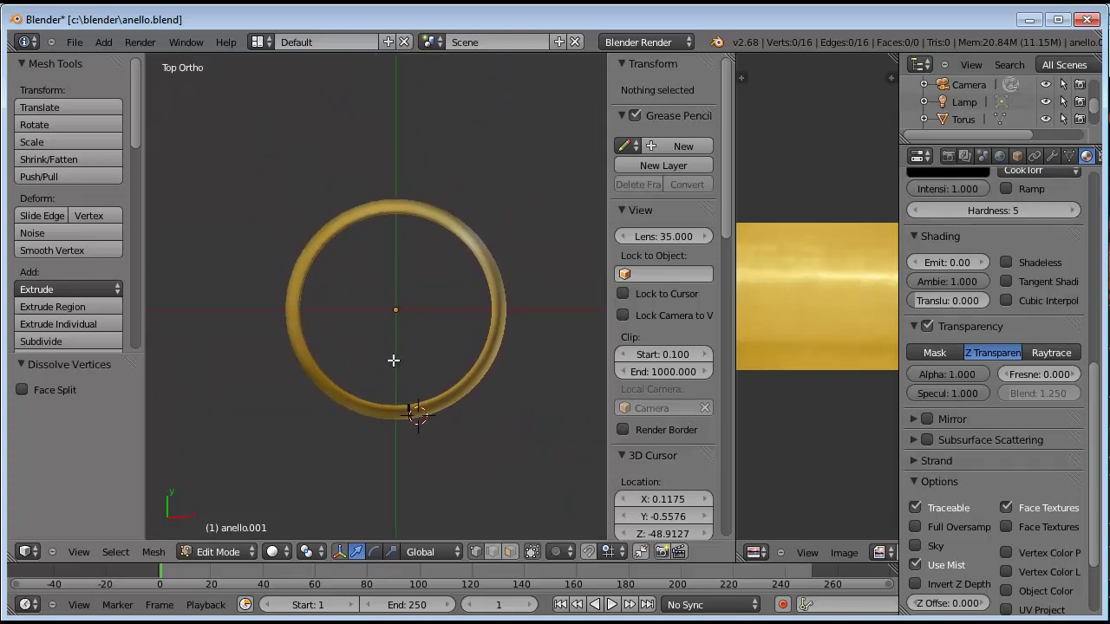
scroll(392, 360, "up", 2)
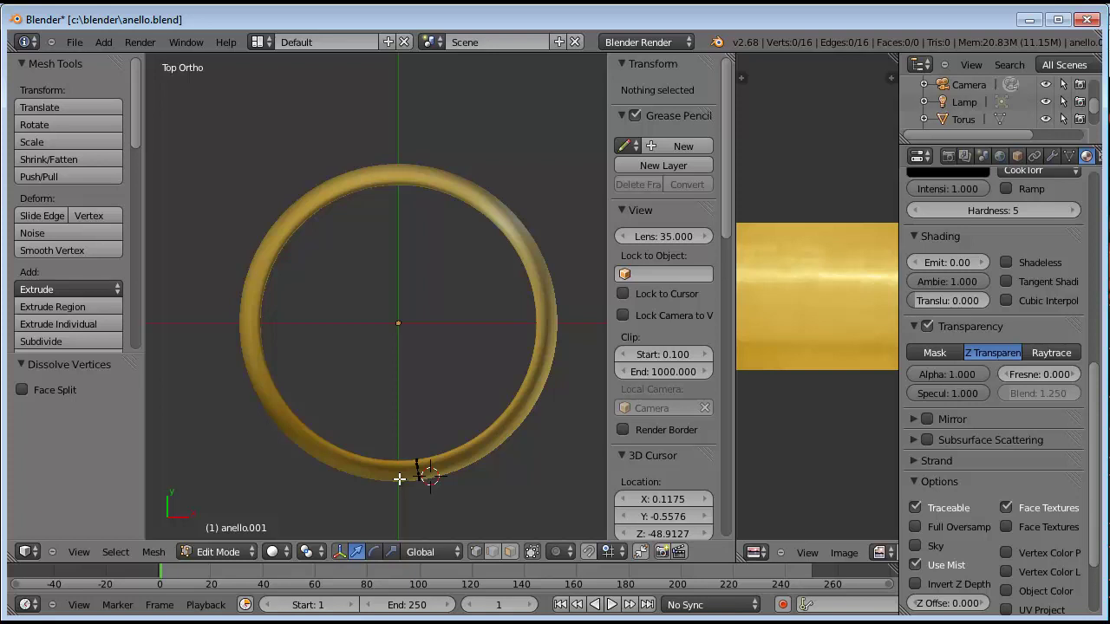
key("a")
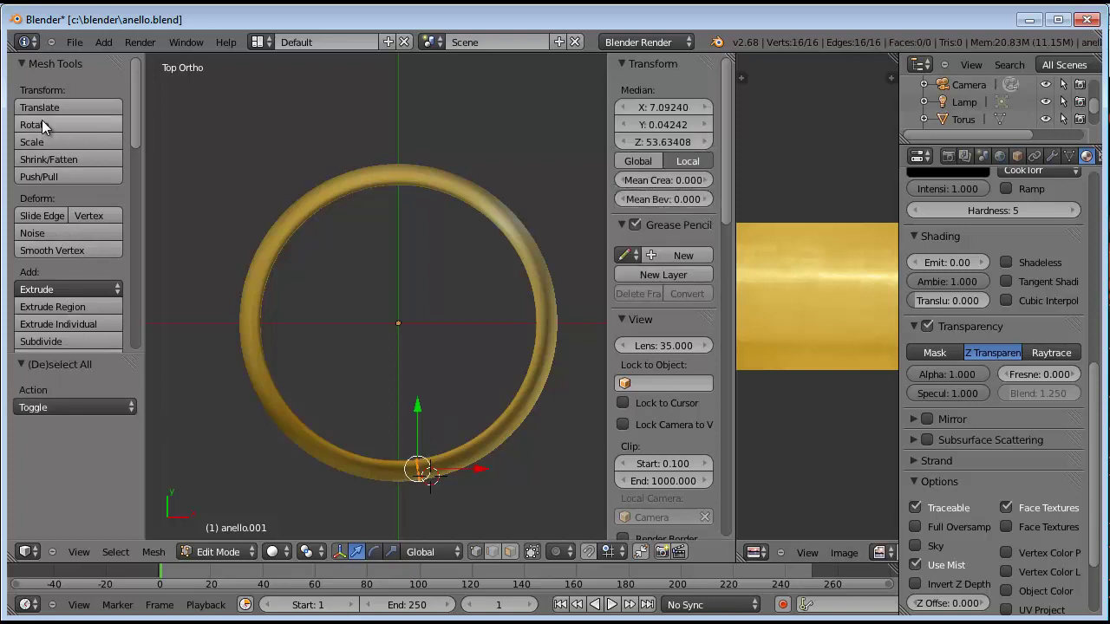
left_click_drag(137, 129, 141, 186)
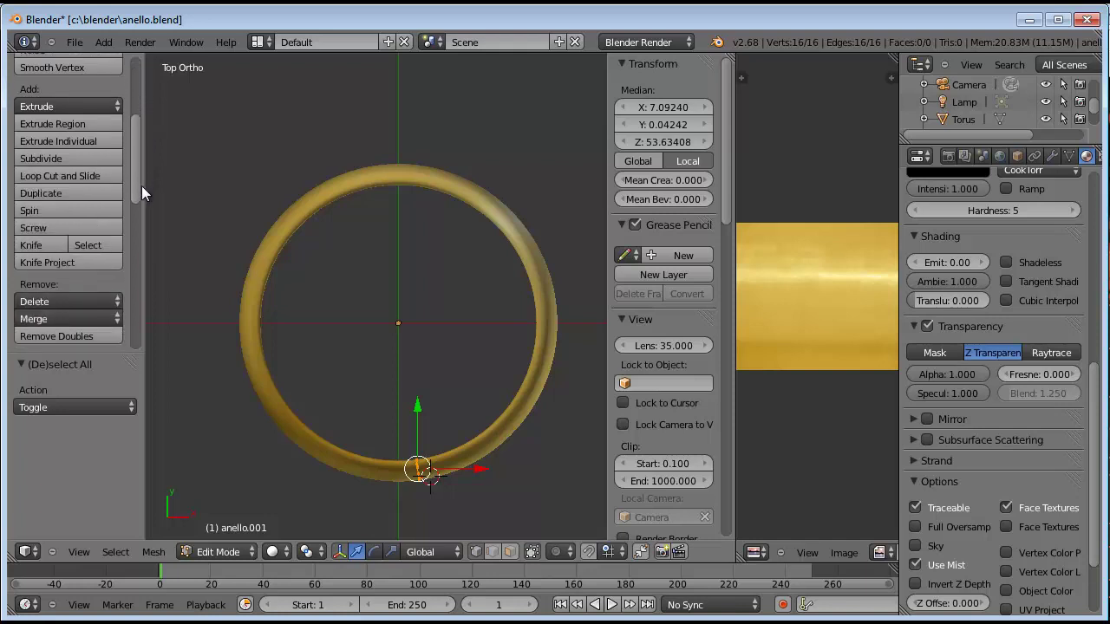
- Try a Spin on the profile, then undo it
left_click(46, 204)
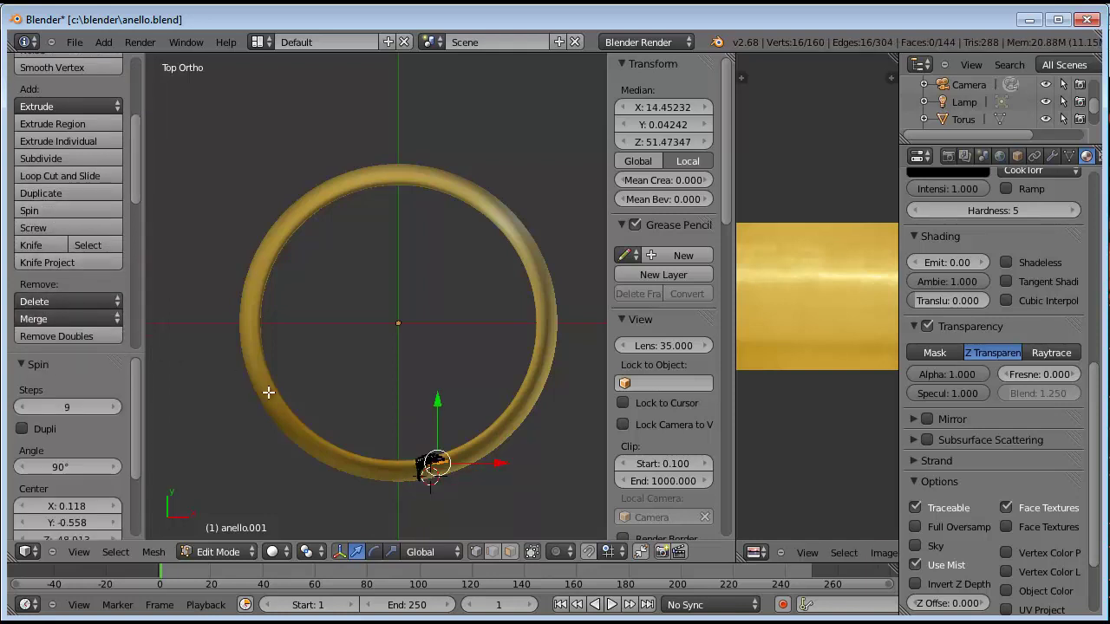
scroll(398, 446, "up", 1)
key("ctrl+z")
scroll(397, 446, "down", 1)
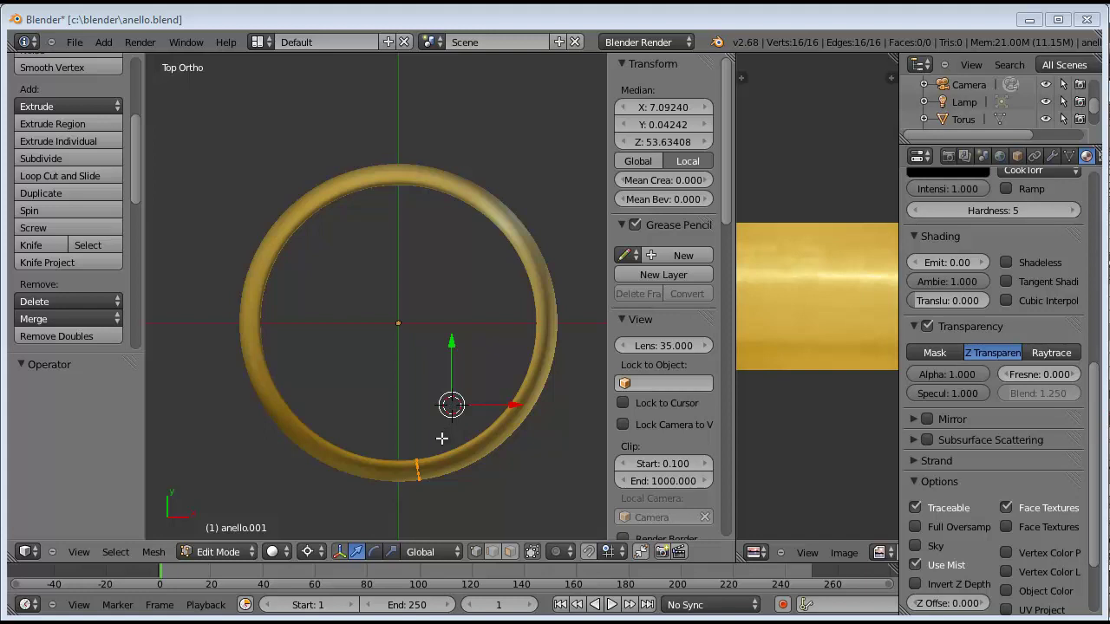
- Place the 3D cursor beside the profile, spin an arc around it, and undo
left_click(441, 440)
left_click(438, 469)
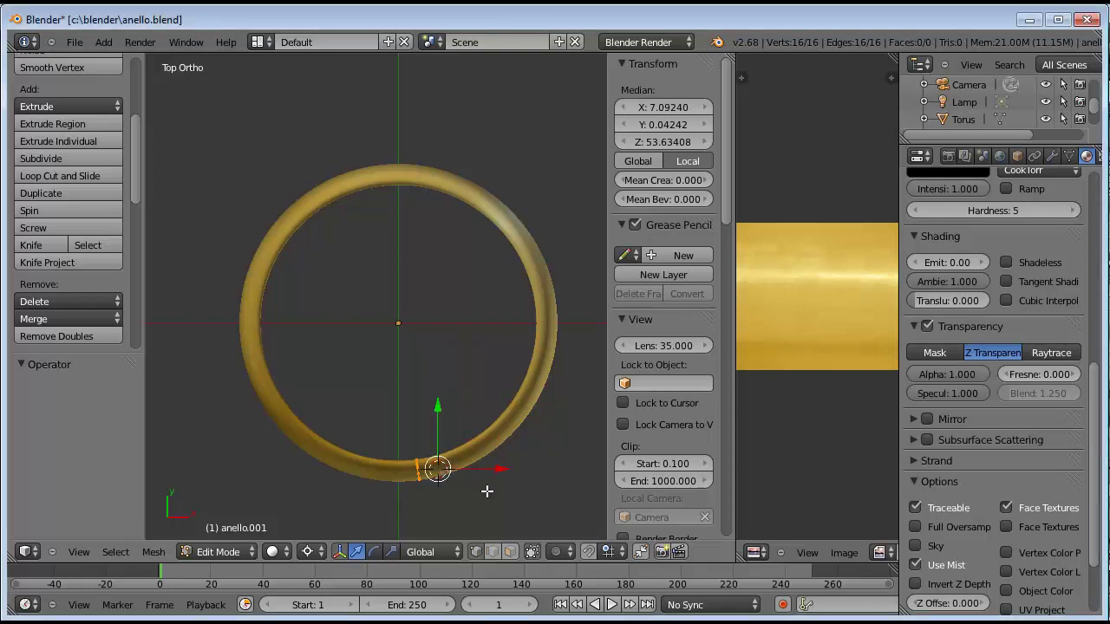
left_click(484, 447)
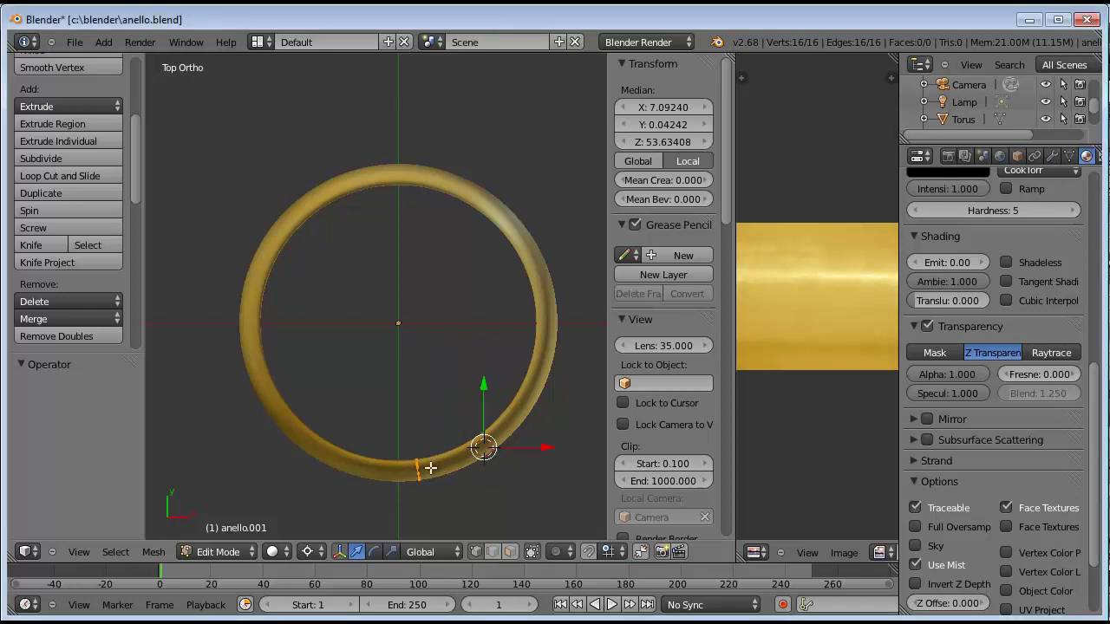
left_click(30, 211)
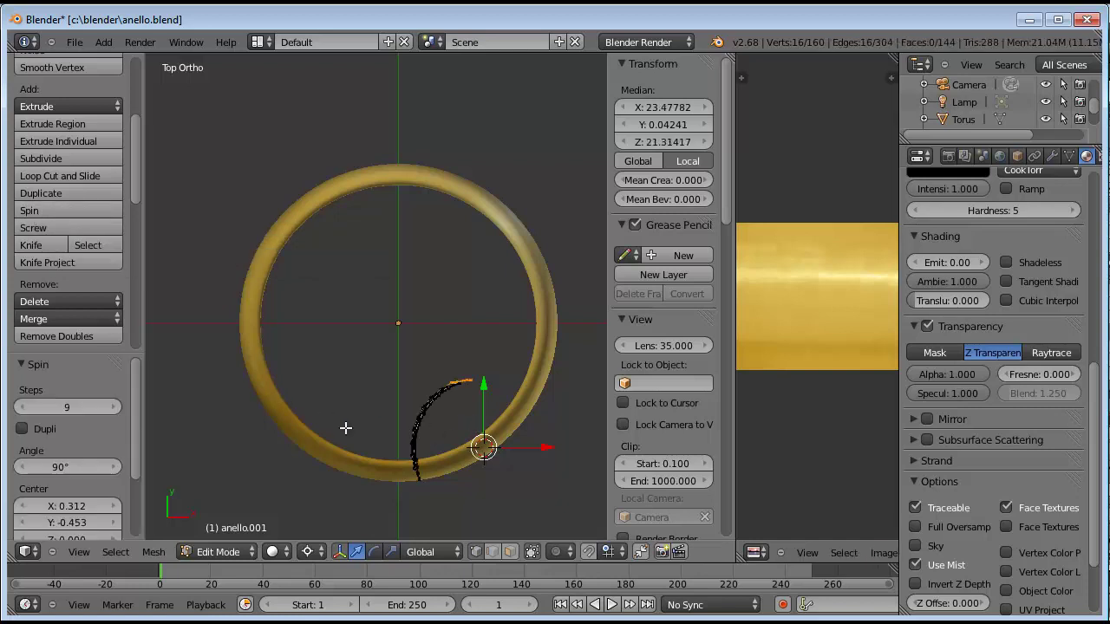
key("ctrl+z")
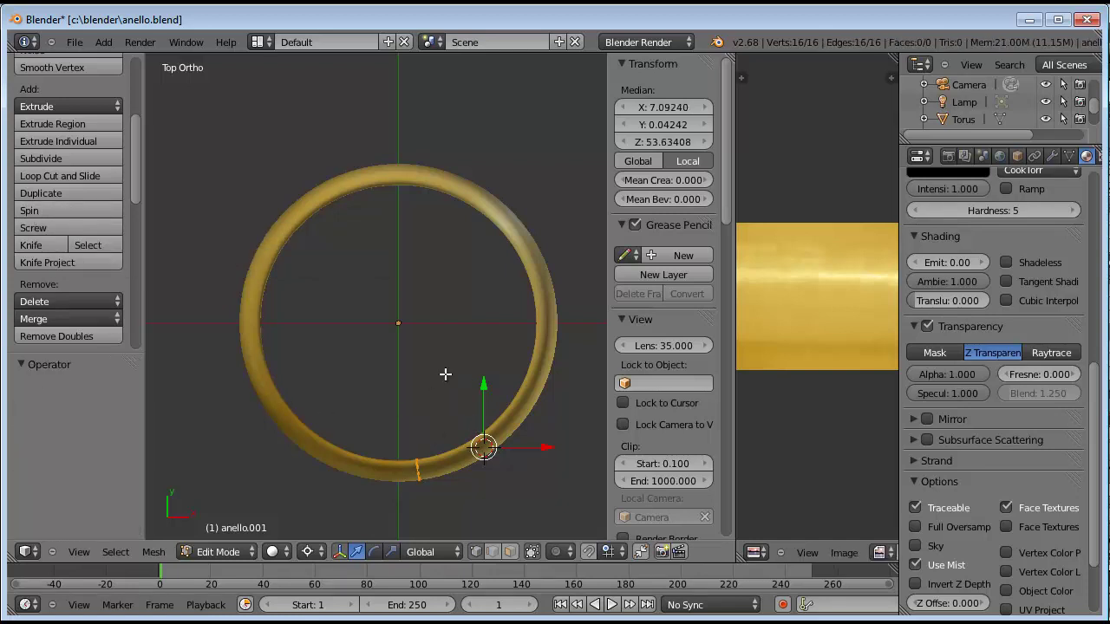
- Move the cursor nearer the ring's centre, spin again, and undo the misplaced arc
left_click(430, 384)
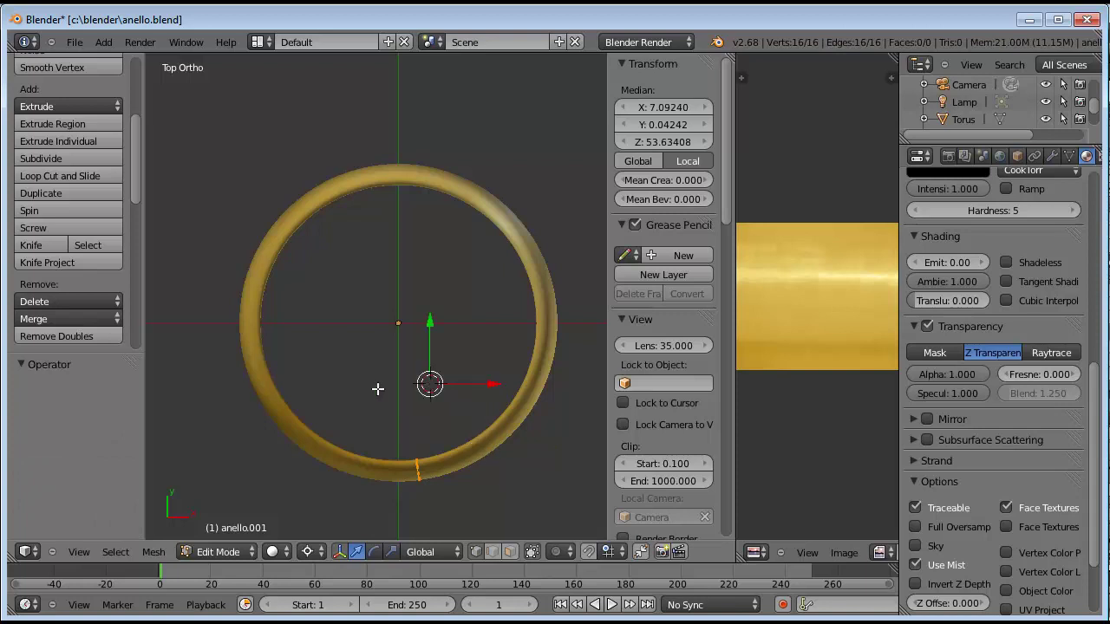
left_click(44, 211)
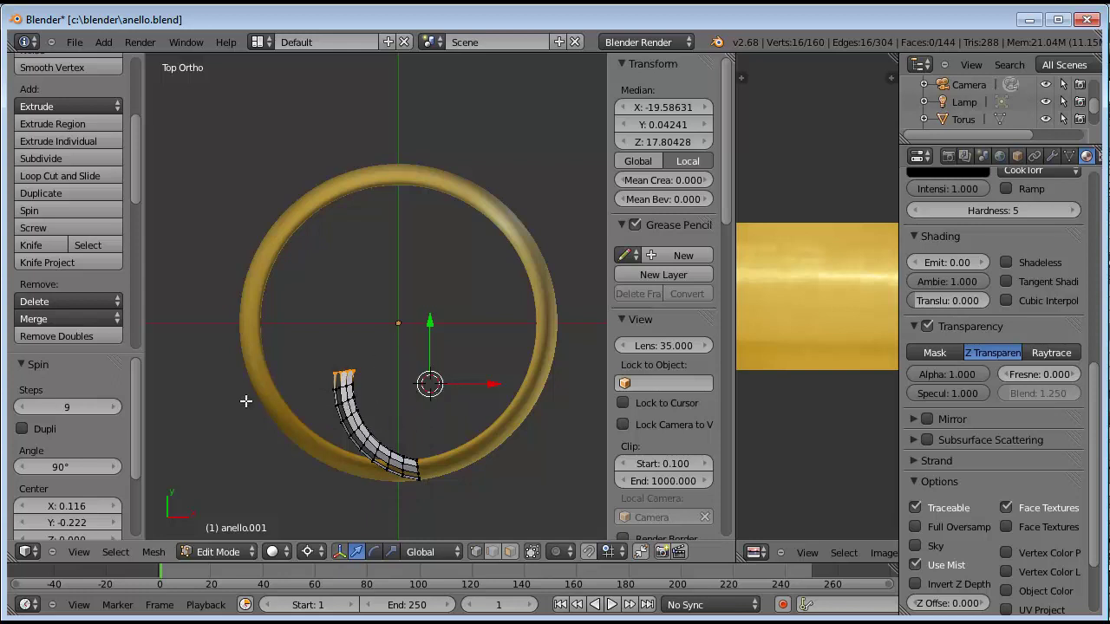
key("ctrl+z")
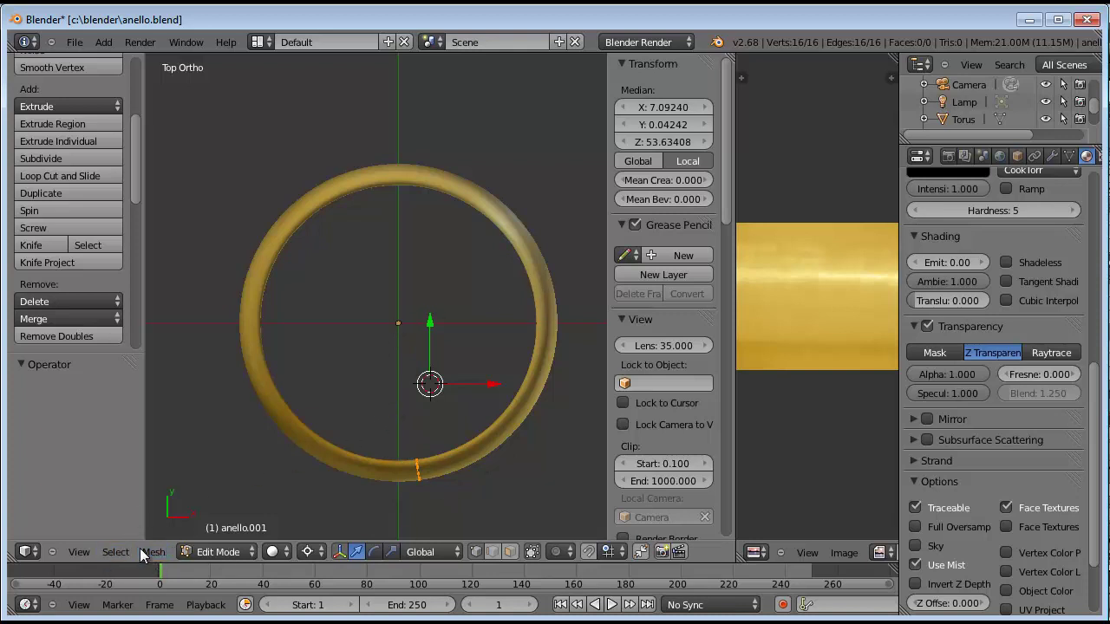
- Snap the 3D cursor to the selection, then to the world centre inside the ring
left_click(152, 555)
mouse_move(201, 444)
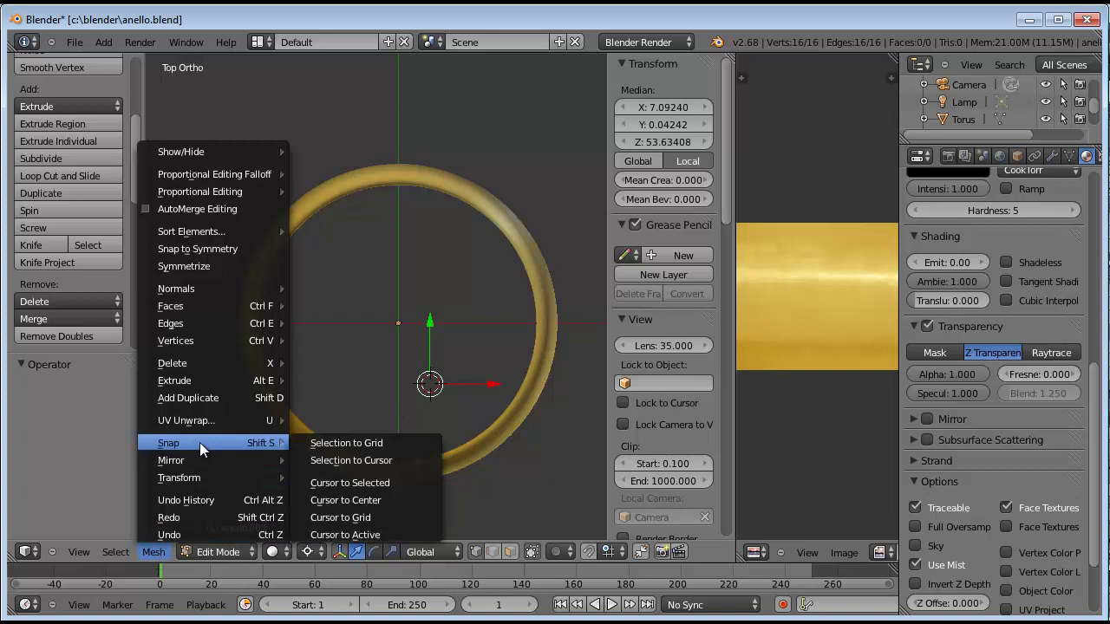
left_click(343, 483)
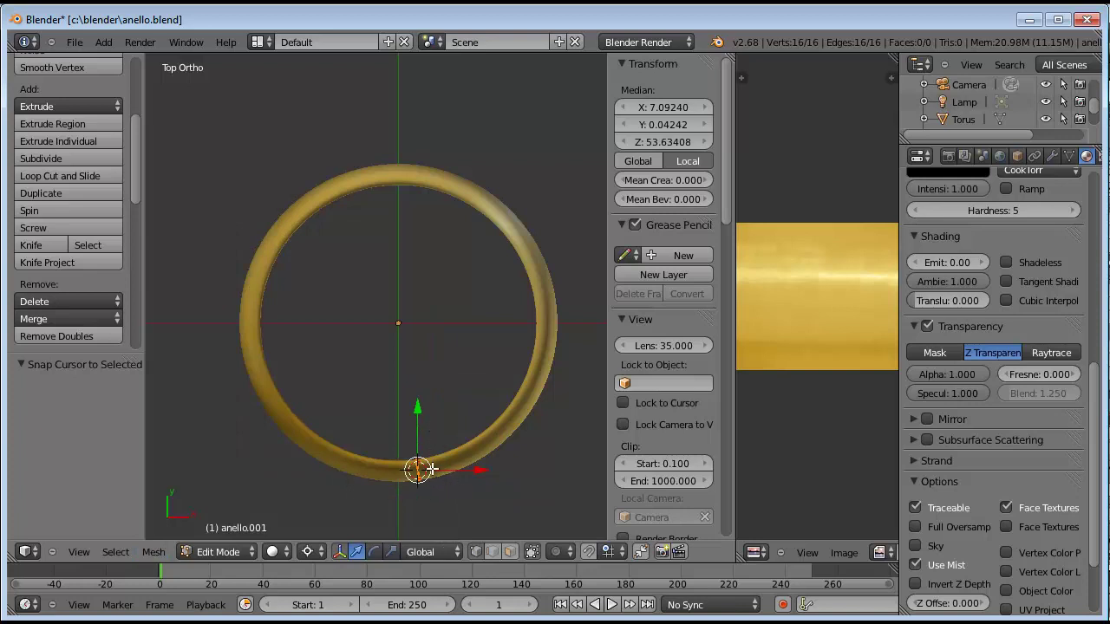
left_click(154, 551)
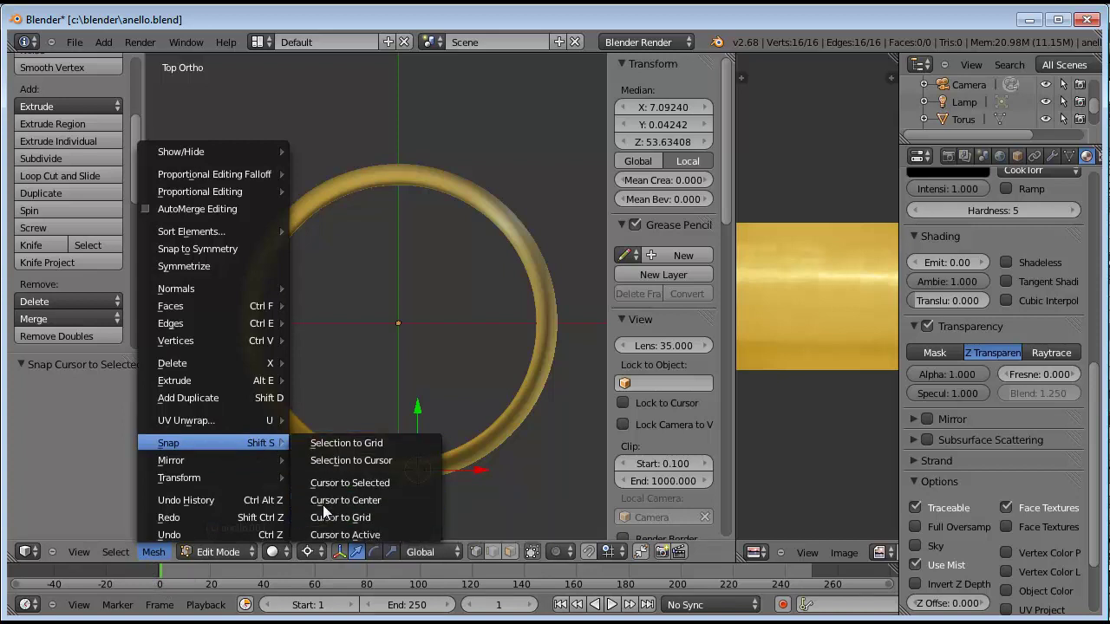
left_click(349, 501)
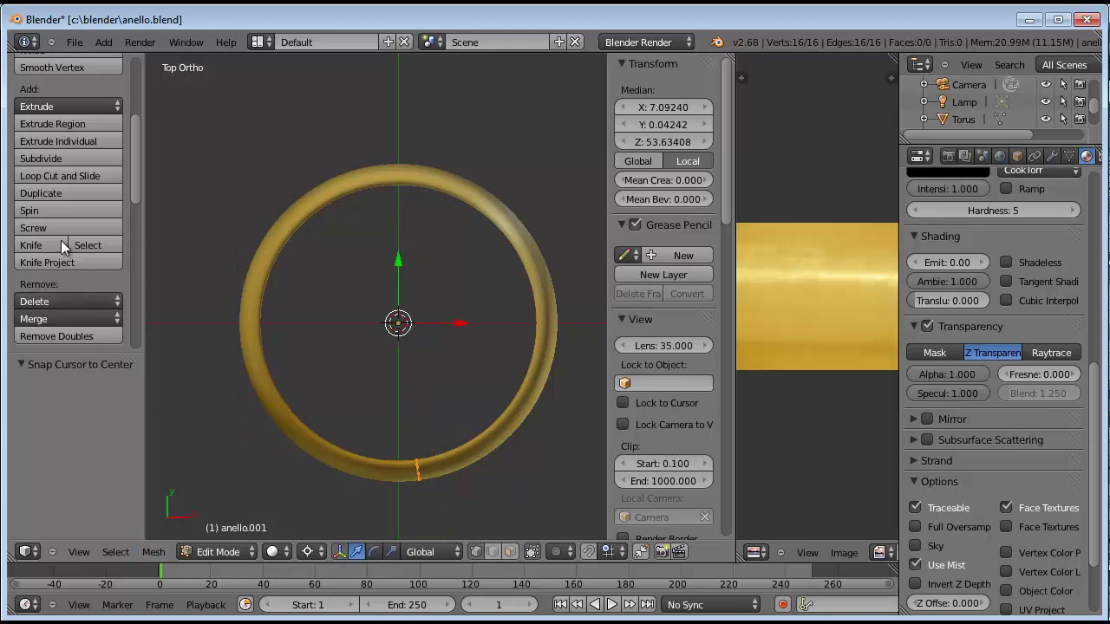
- Spin the profile 360° in 24 steps, forming a 400-vertex, 384-face band
left_click(45, 211)
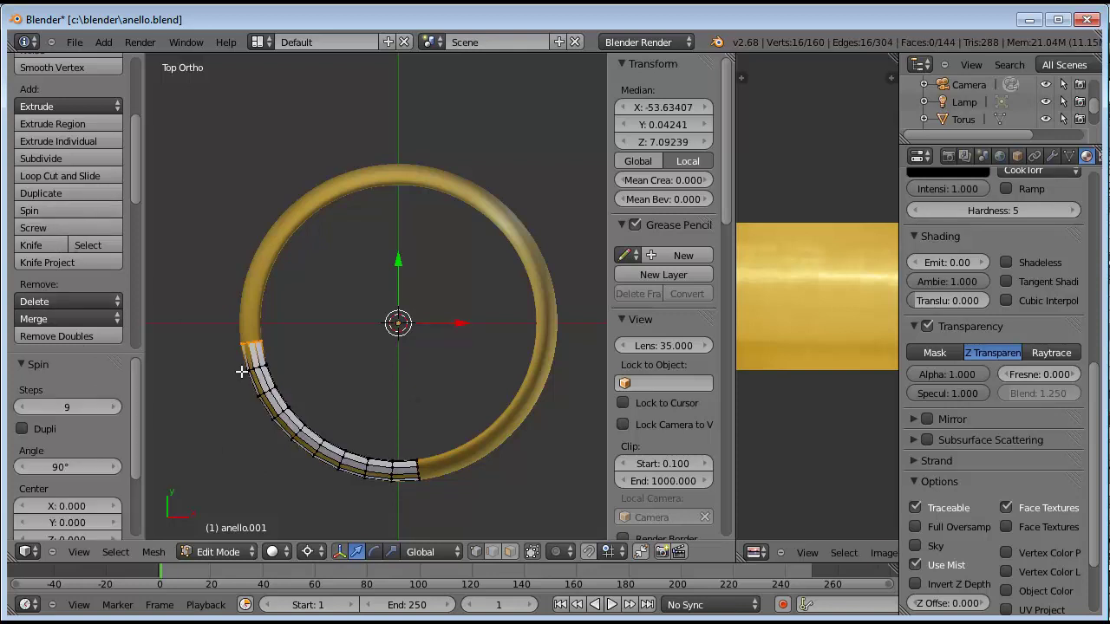
left_click(71, 469)
type("360")
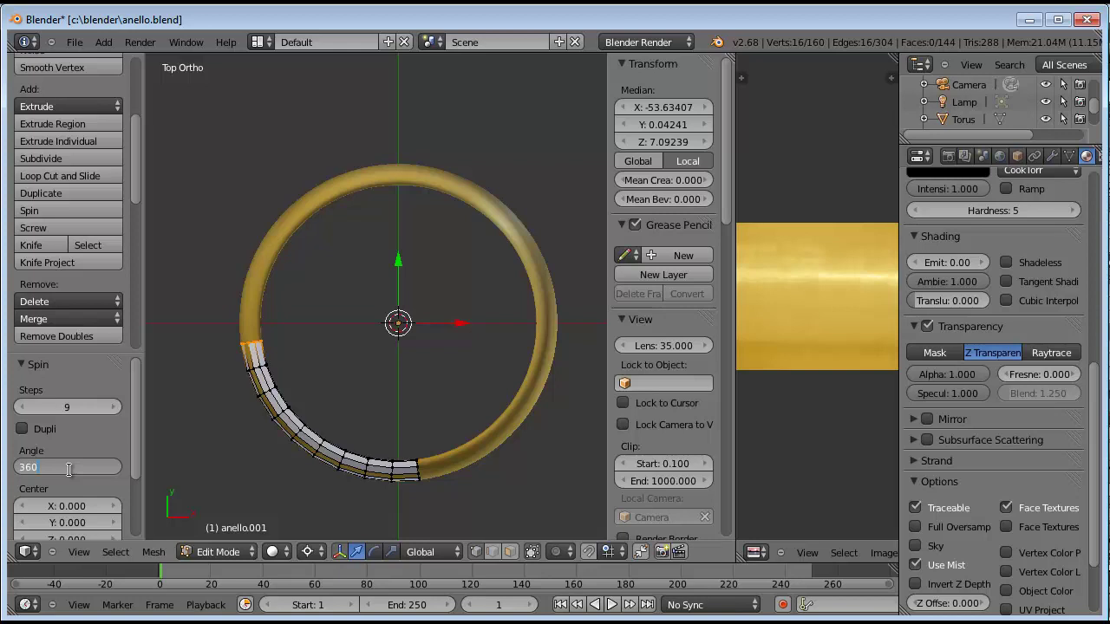
key("Tab")
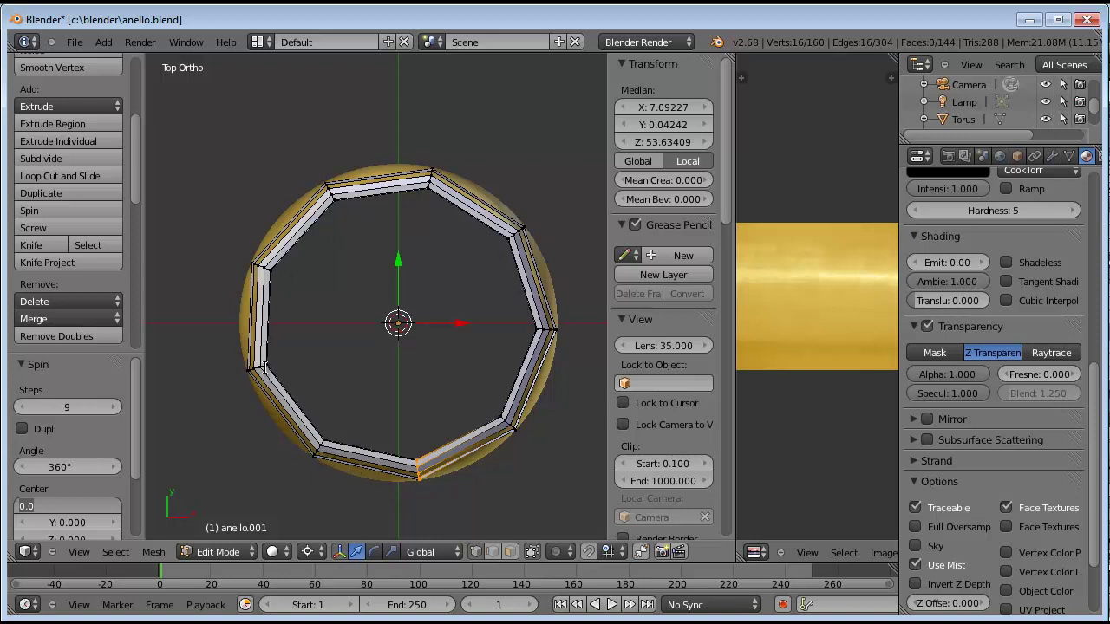
left_click(66, 411)
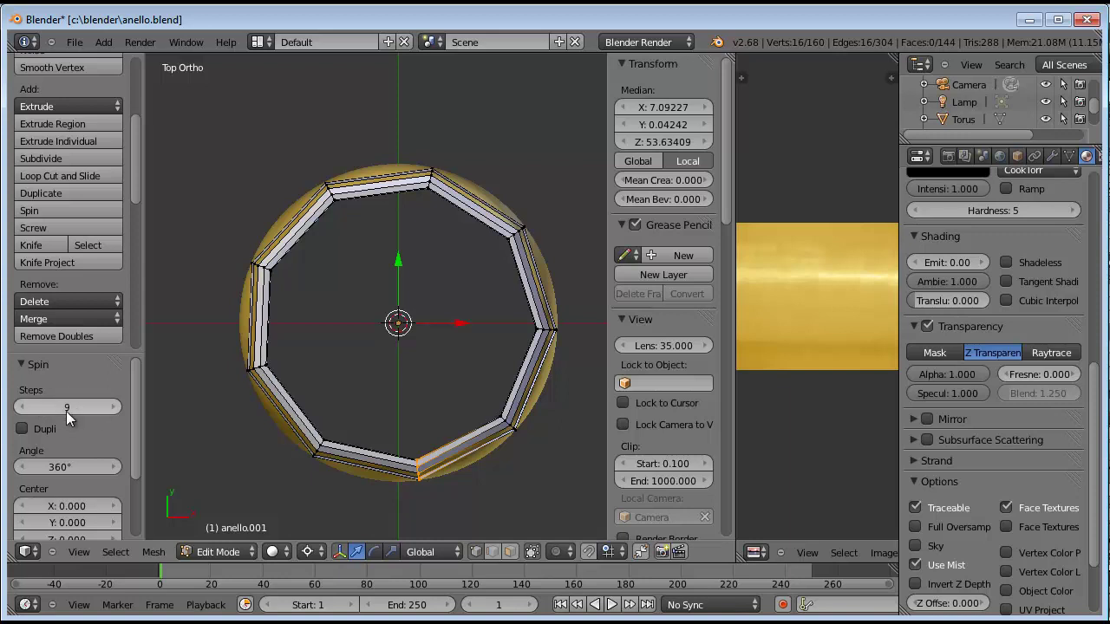
left_click(66, 408)
type("24")
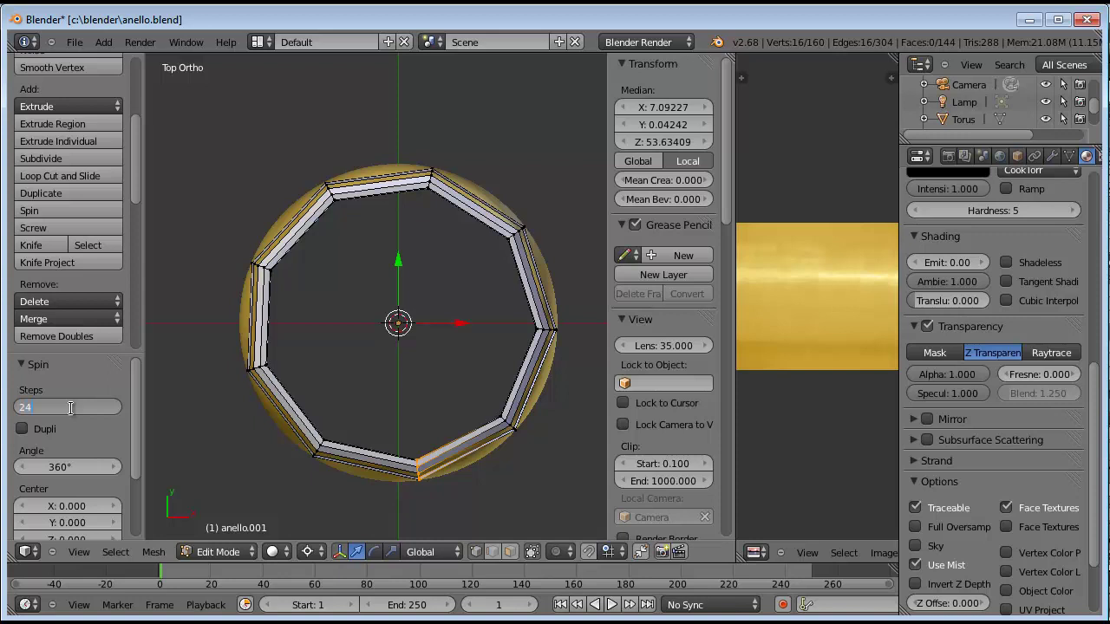
key("Tab")
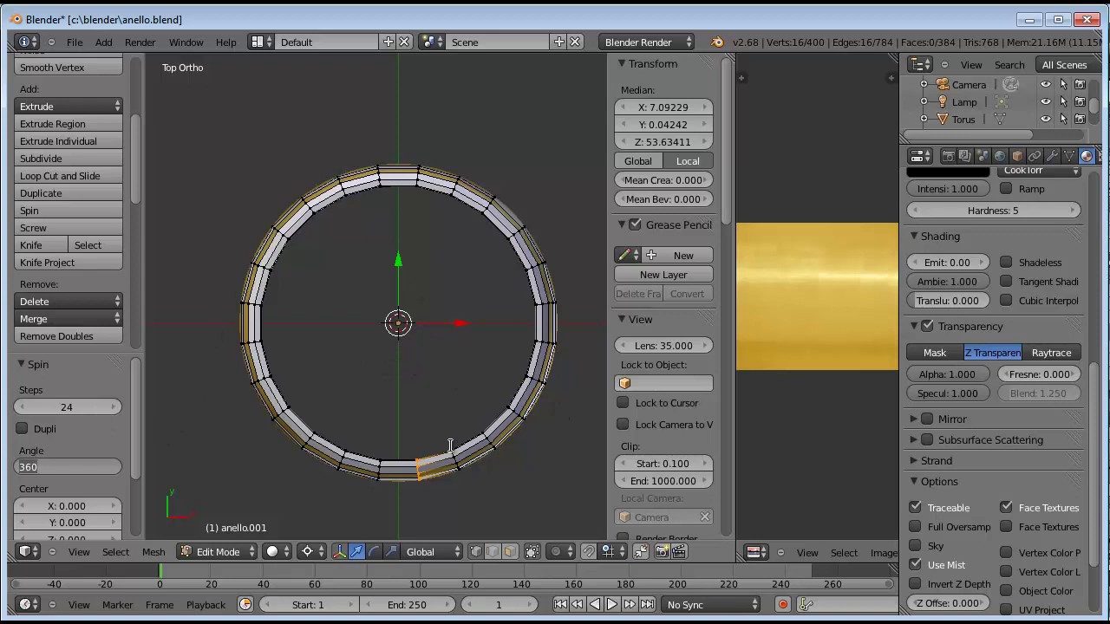
key("Return")
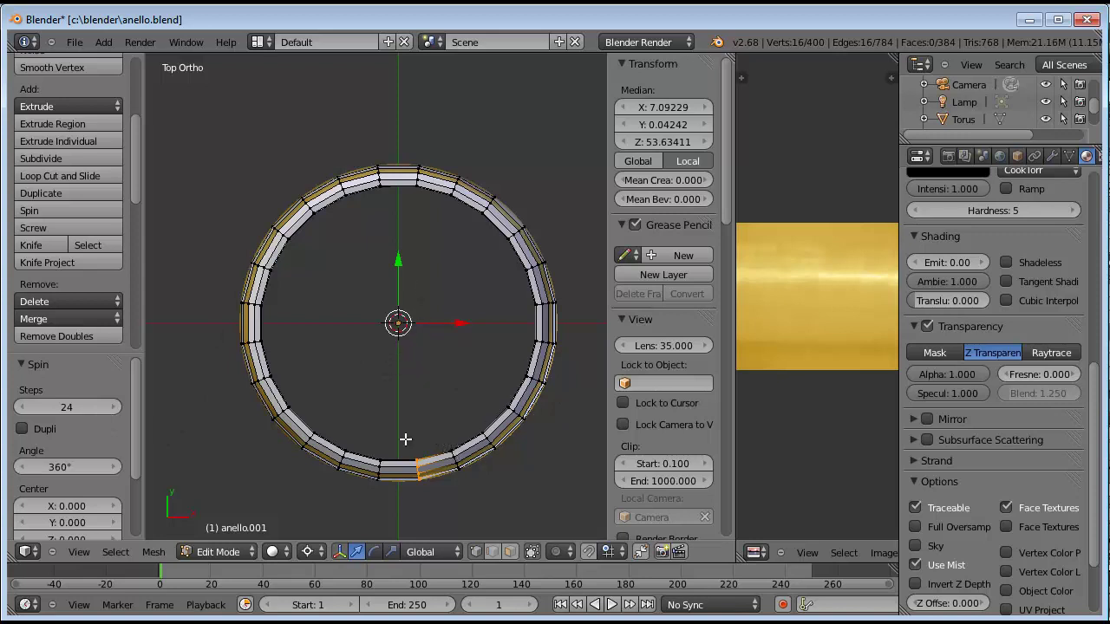
- Orbit to a side view, render an F12 preview of the stacked rings, and return
middle_click_drag(377, 420, 448, 257)
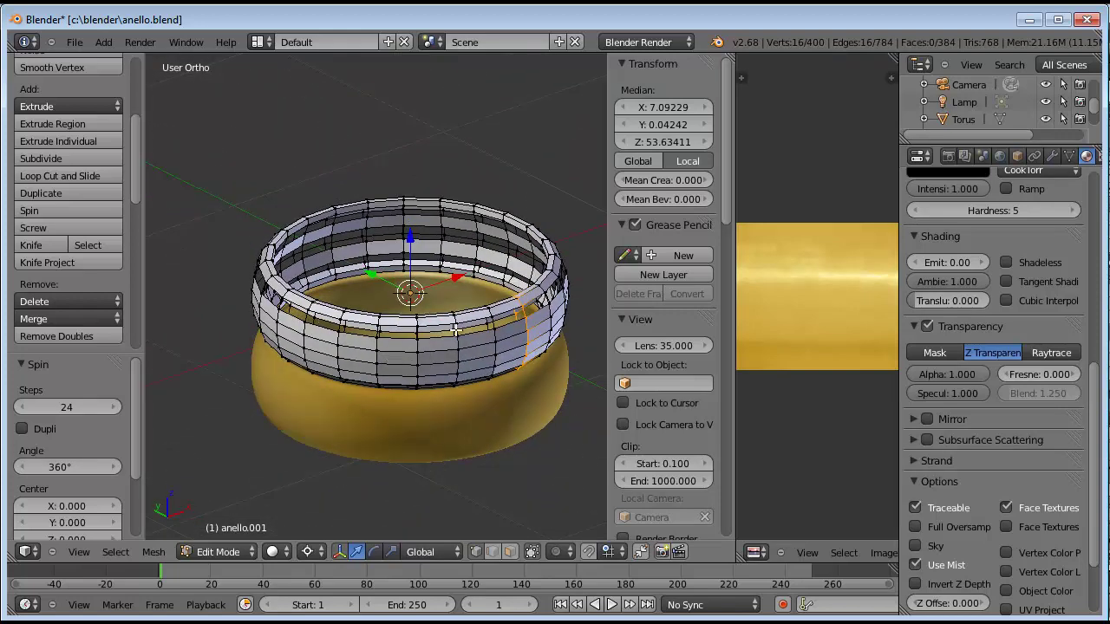
mouse_move(459, 384)
middle_mouse_down()
mouse_move(448, 329)
mouse_move(453, 354)
middle_mouse_up()
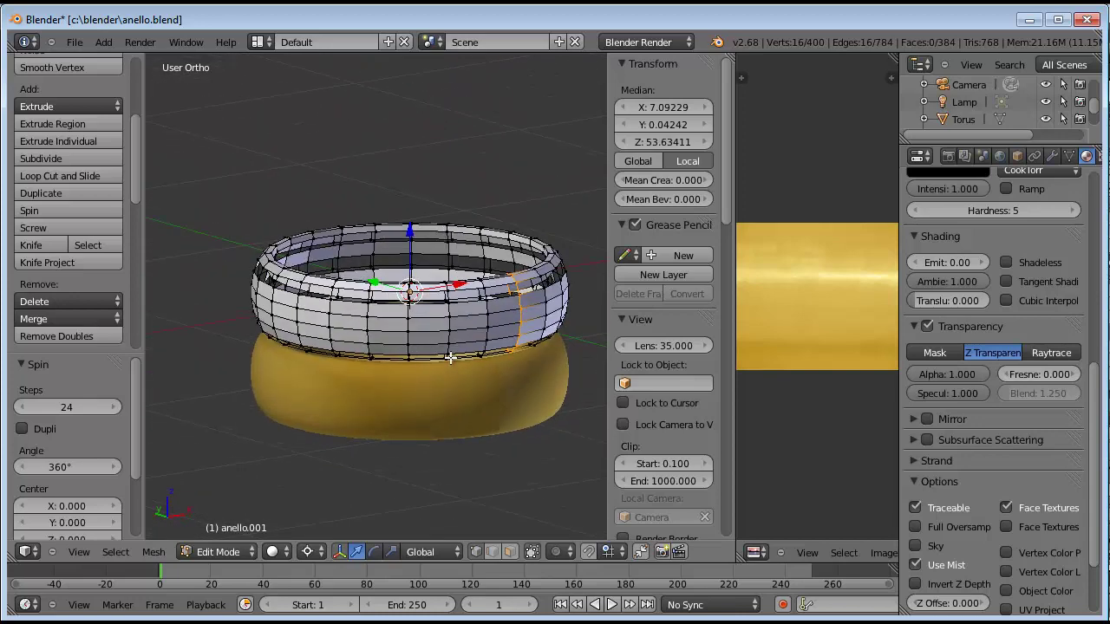
key("F12")
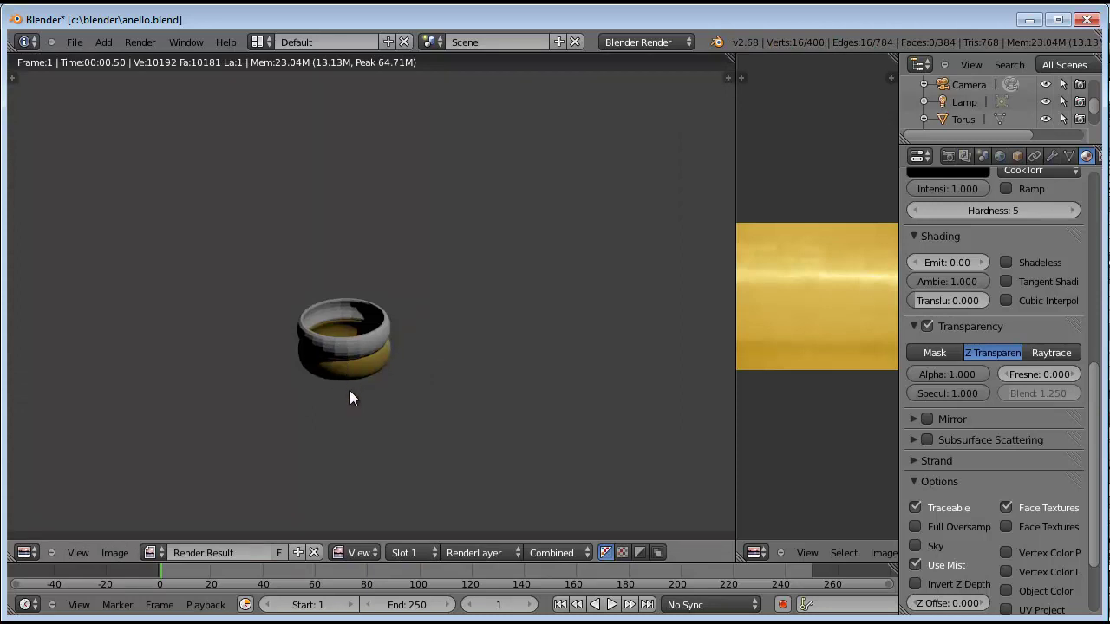
scroll(350, 391, "up", 2)
scroll(315, 358, "up", 1)
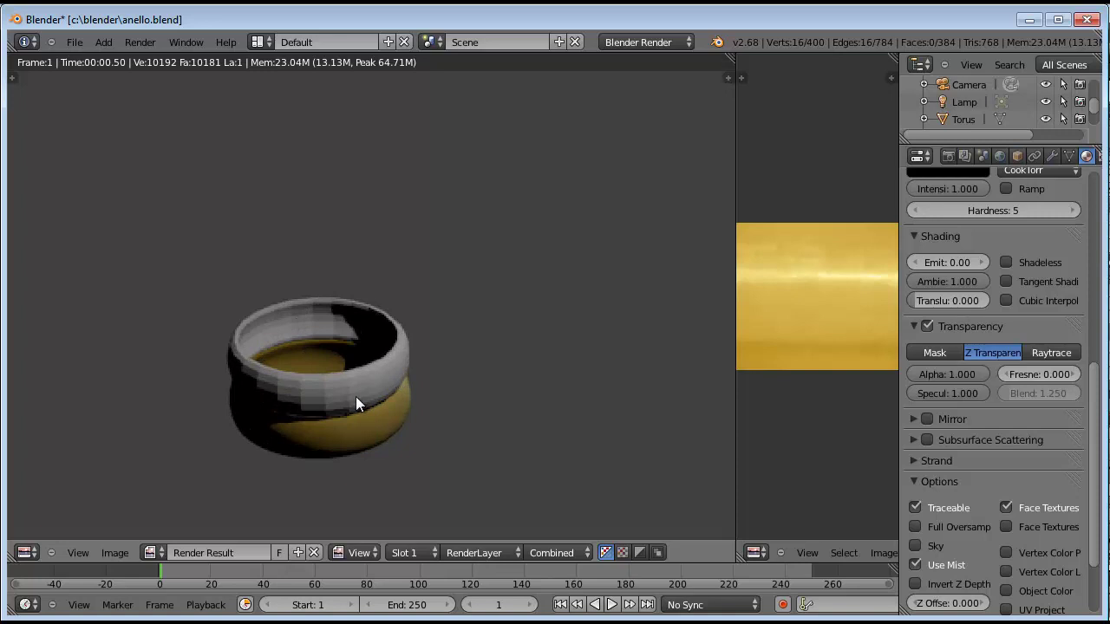
key("Escape")
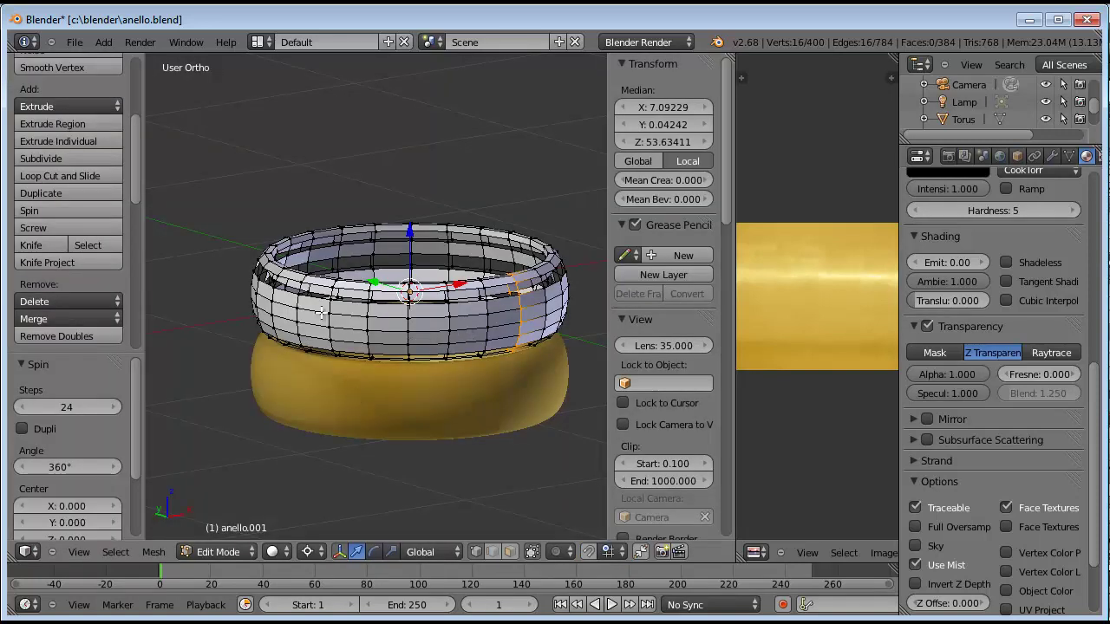
- Orbit to a lower side angle and switch the 'anello.001' band to Object Mode
mouse_move(435, 302)
middle_mouse_down()
mouse_move(474, 288)
mouse_move(465, 300)
middle_mouse_up()
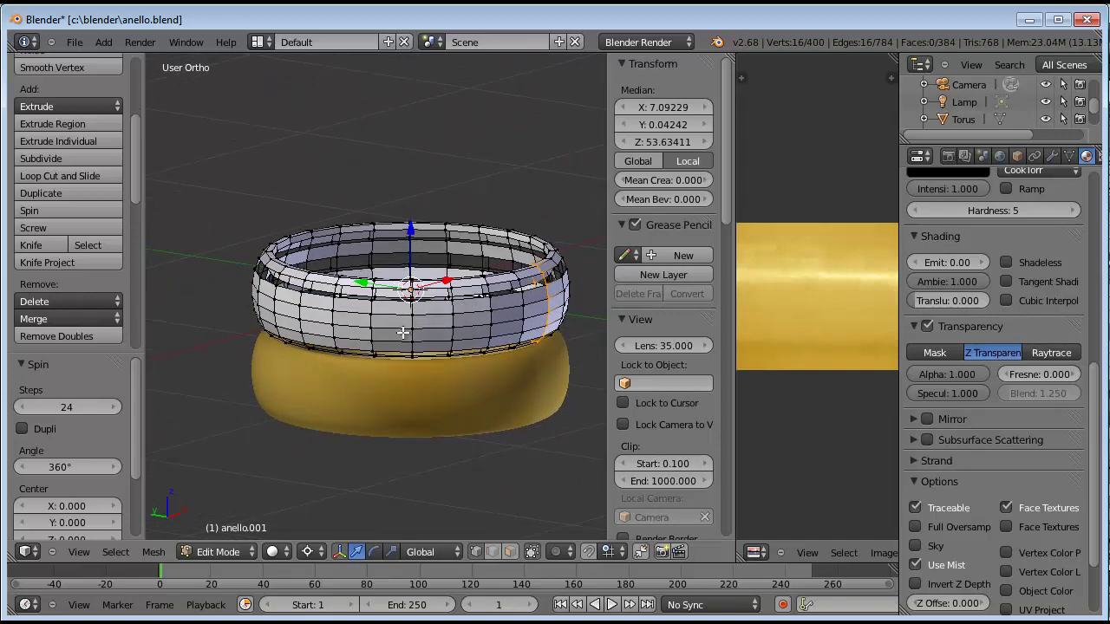
key("Tab")
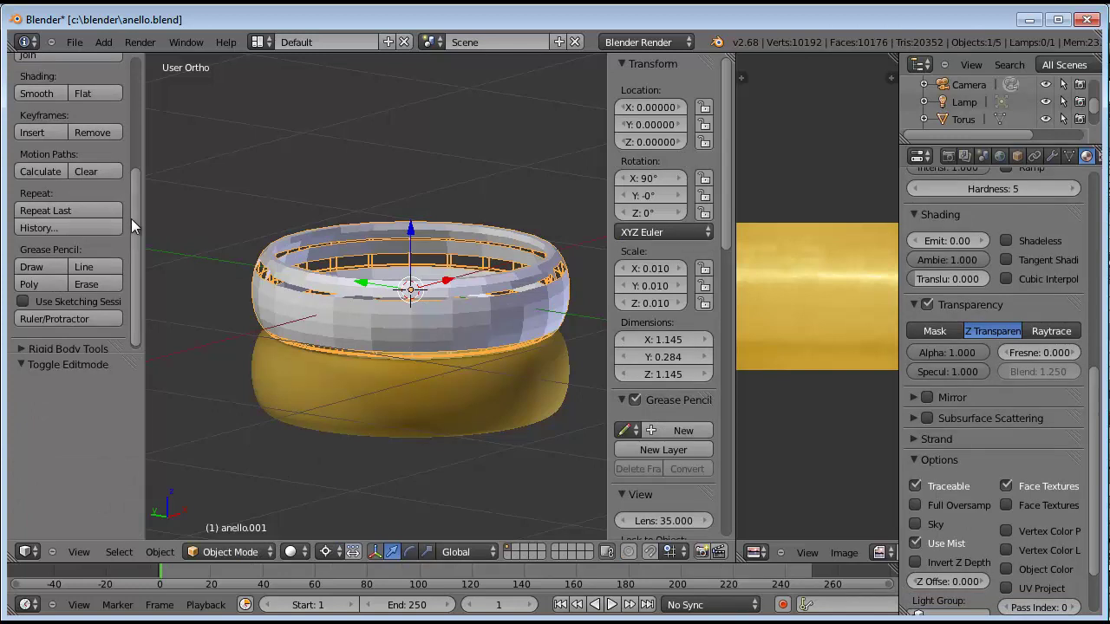
left_click_drag(131, 219, 142, 138)
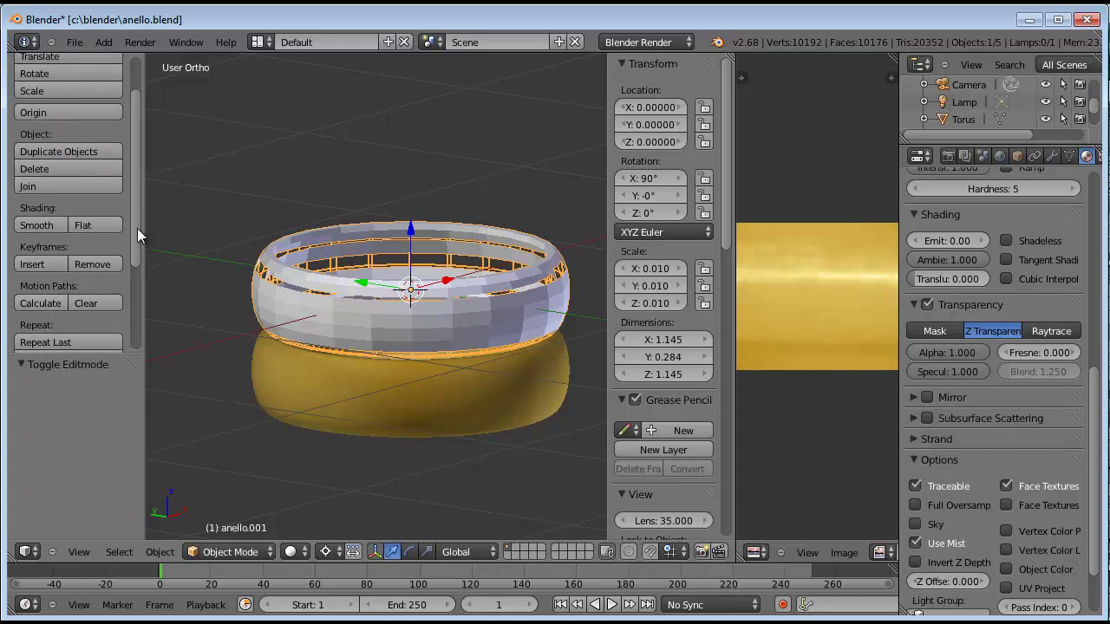
mouse_move(135, 226)
left_mouse_down()
mouse_move(129, 321)
mouse_move(144, 226)
mouse_move(143, 286)
left_mouse_up()
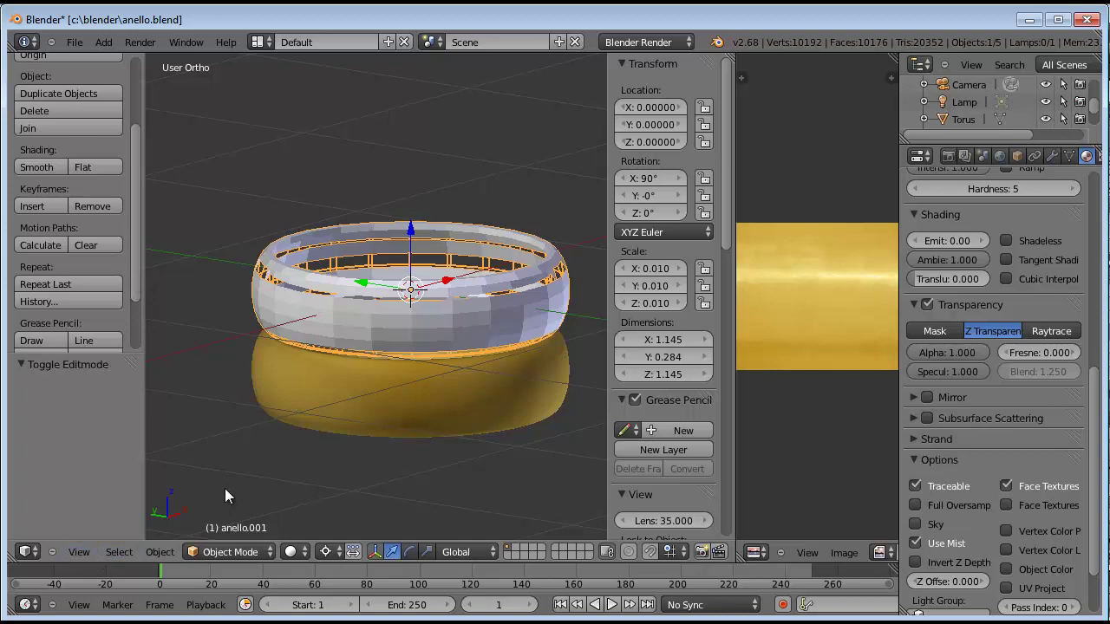
- Re-enter Edit Mode, select the whole band, and recalculate its normals outward
key("Tab")
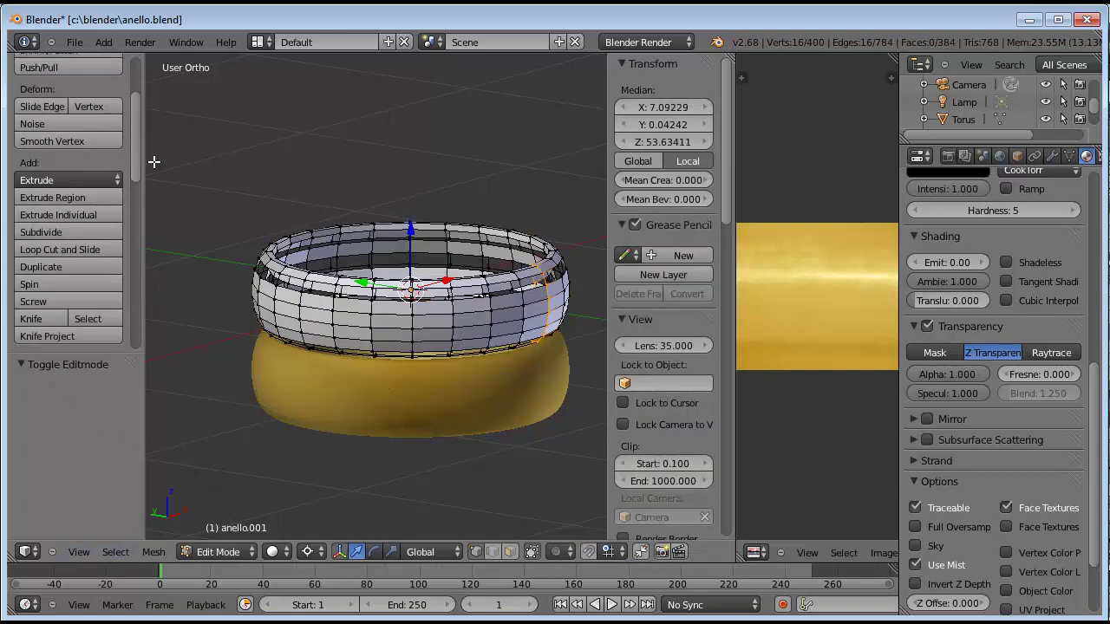
left_click_drag(135, 152, 137, 220)
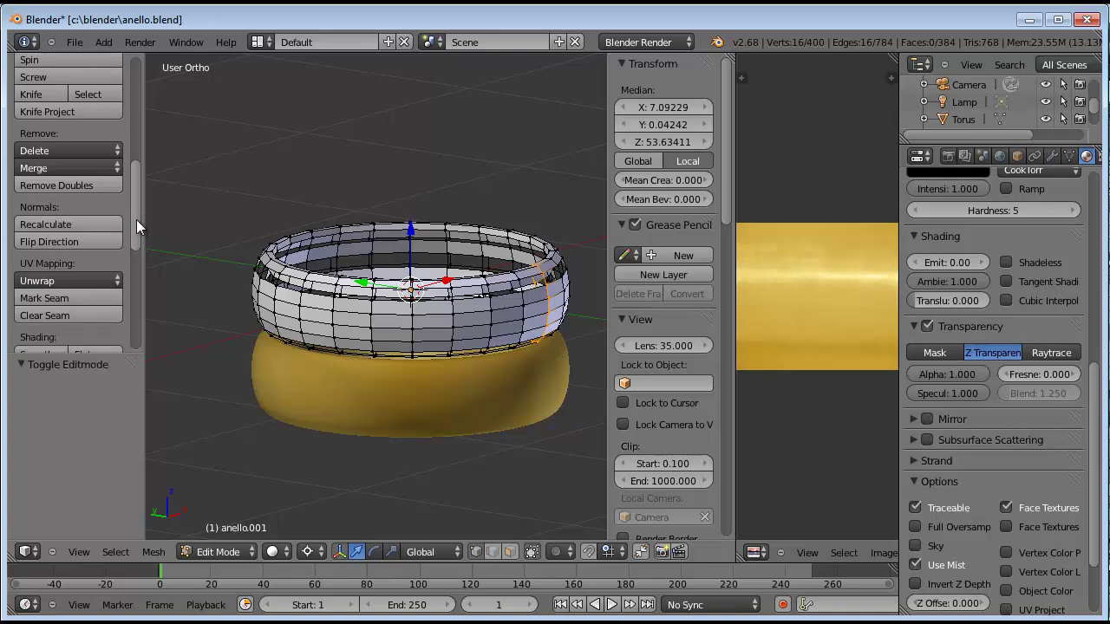
left_click(56, 227)
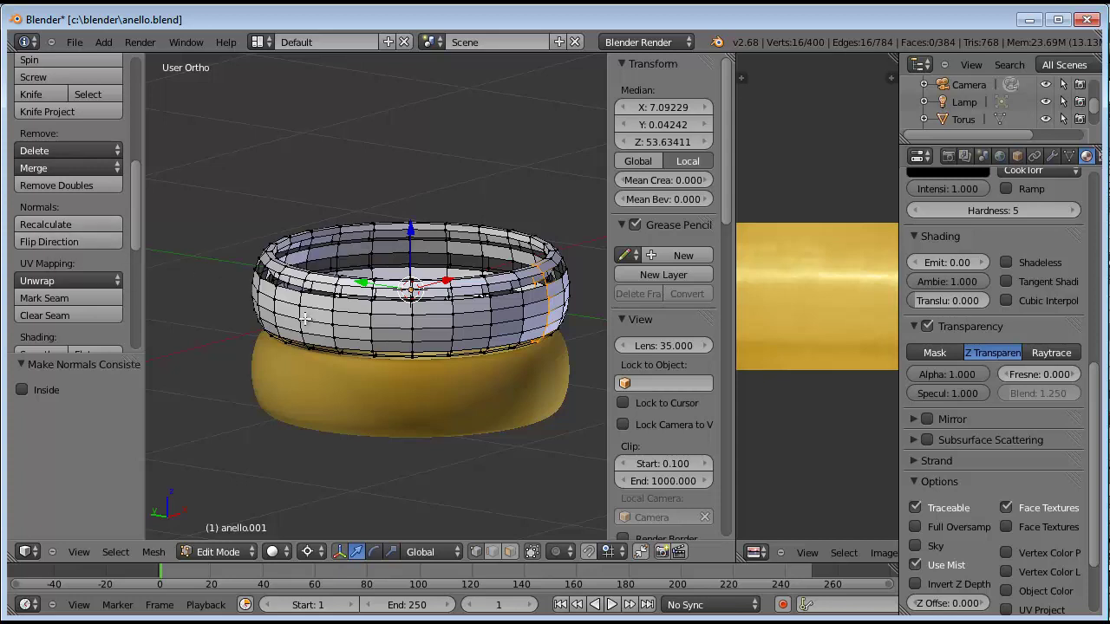
key("a")
key("a")
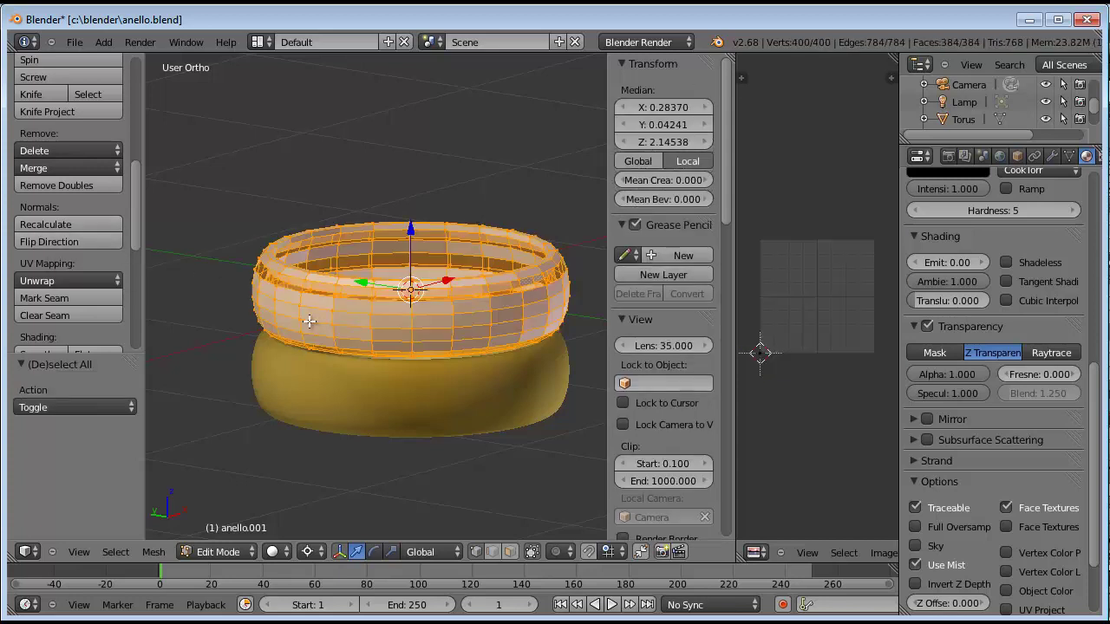
left_click(66, 227)
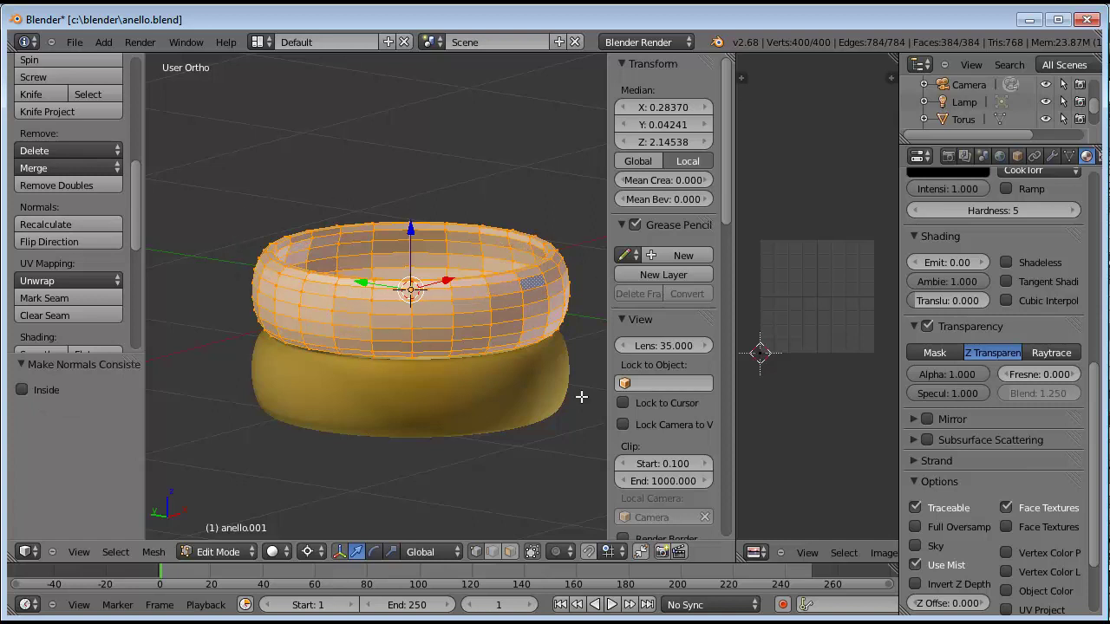
left_click_drag(726, 193, 750, 446)
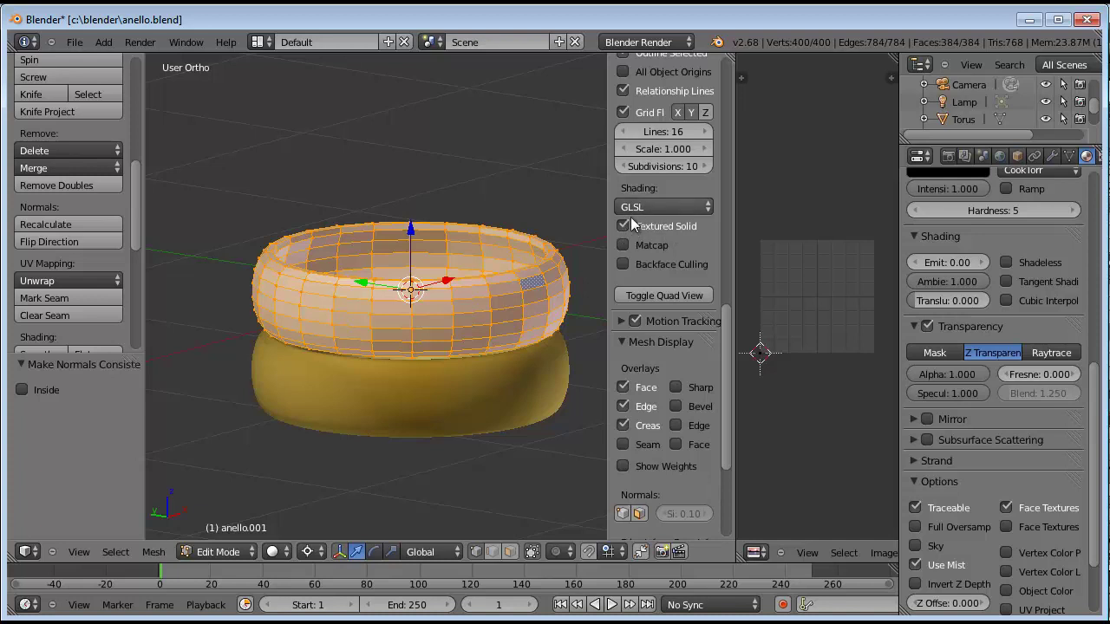
- Place the 3D cursor on the upper ring and toggle it in and out of Edit Mode
left_click_drag(724, 334, 731, 295)
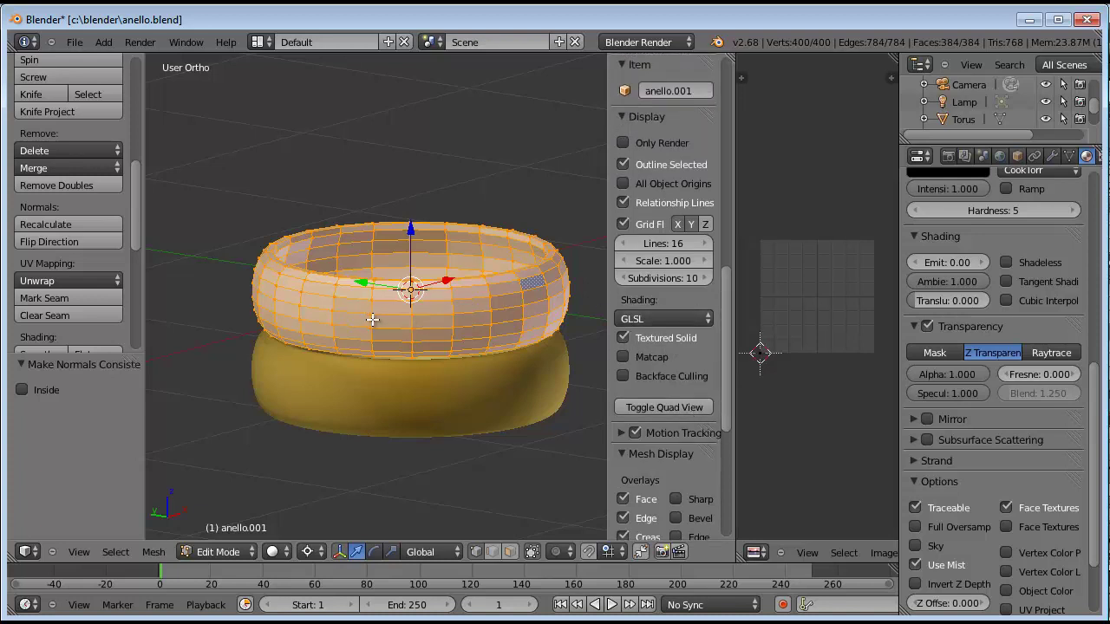
scroll(372, 320, "up", 1)
scroll(372, 320, "up", 1)
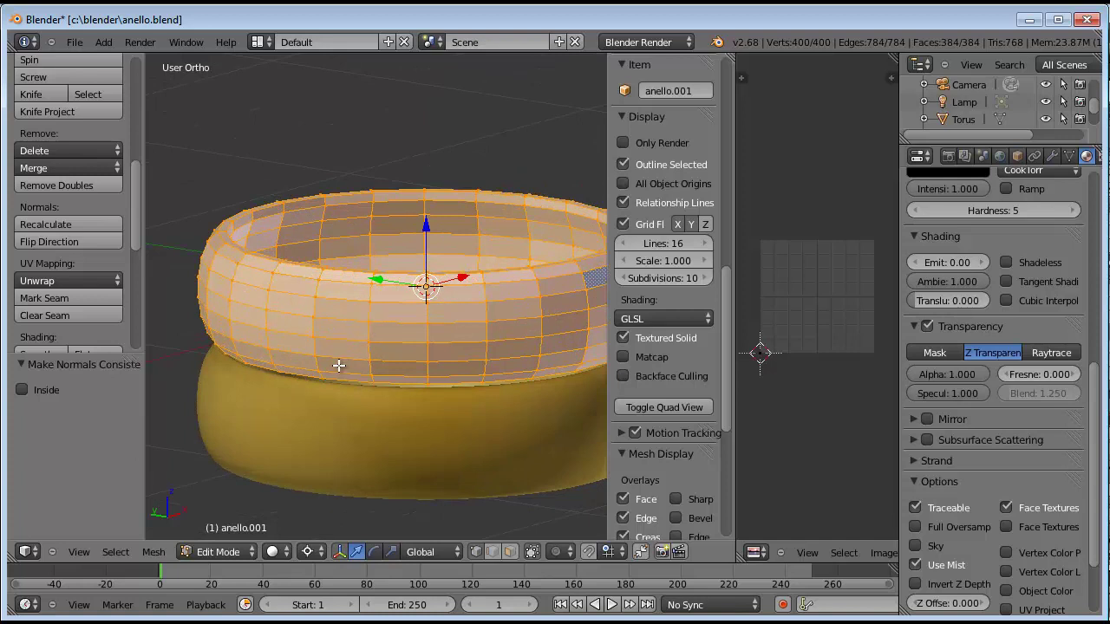
key("Tab")
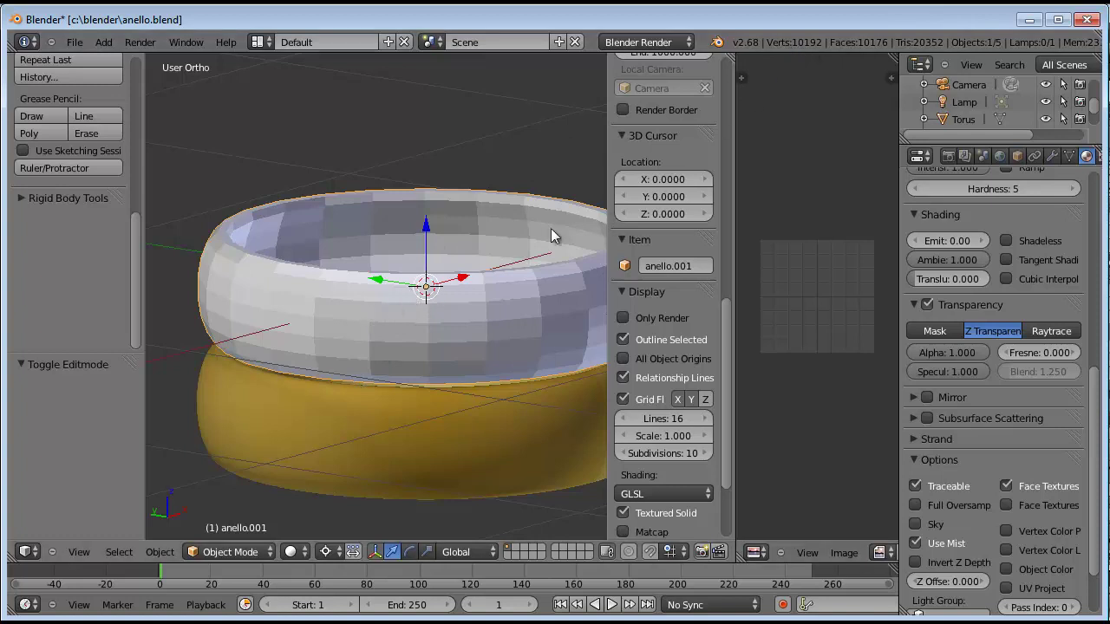
left_click(377, 333)
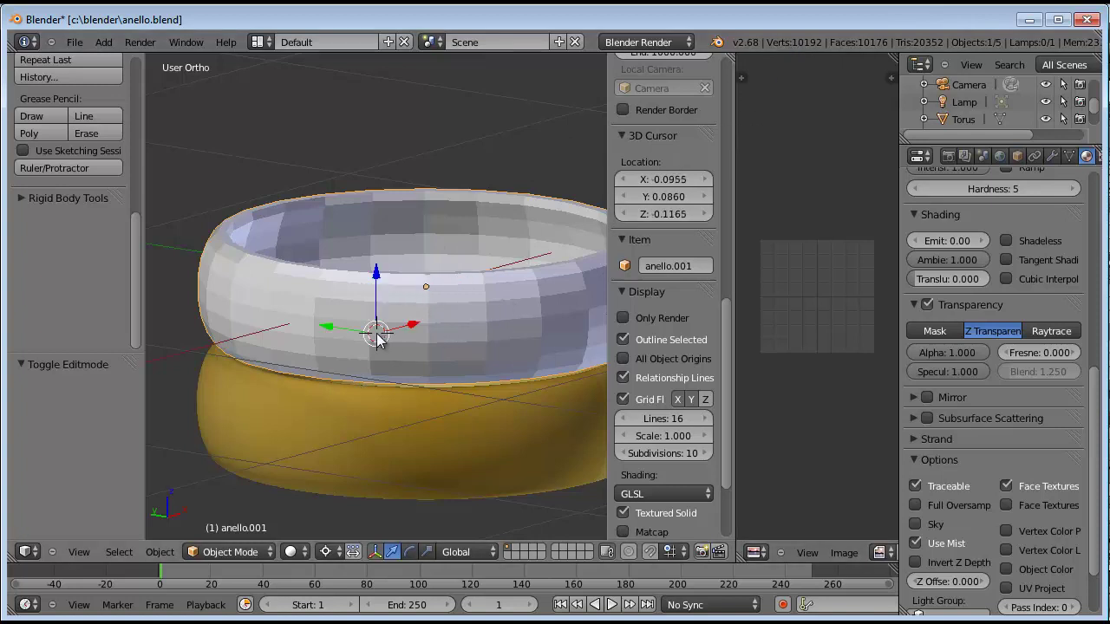
key("Tab")
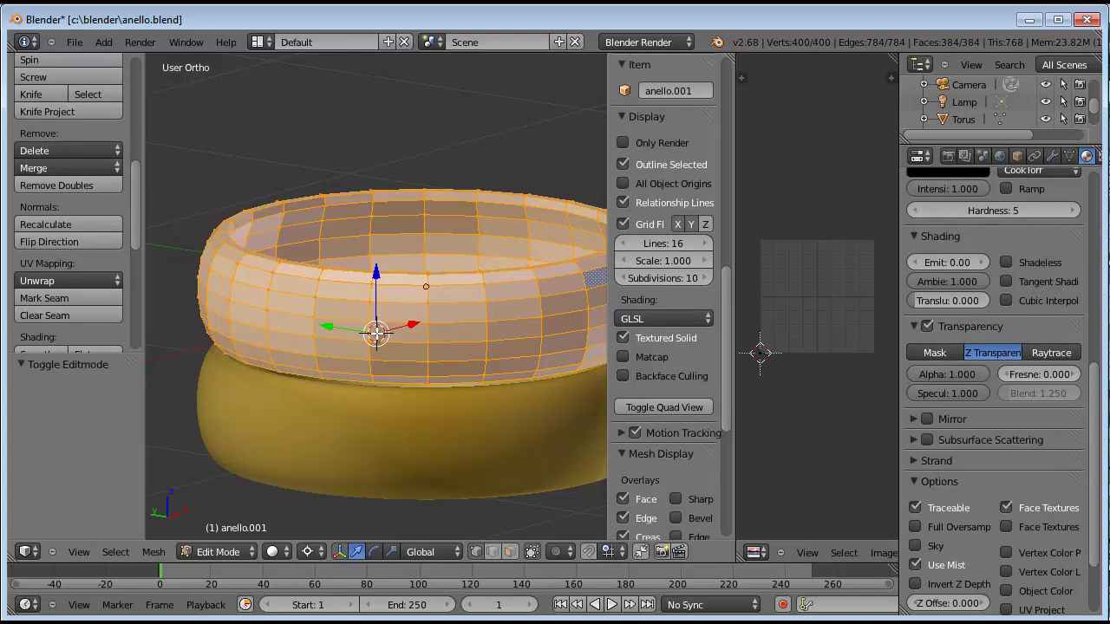
key("Tab")
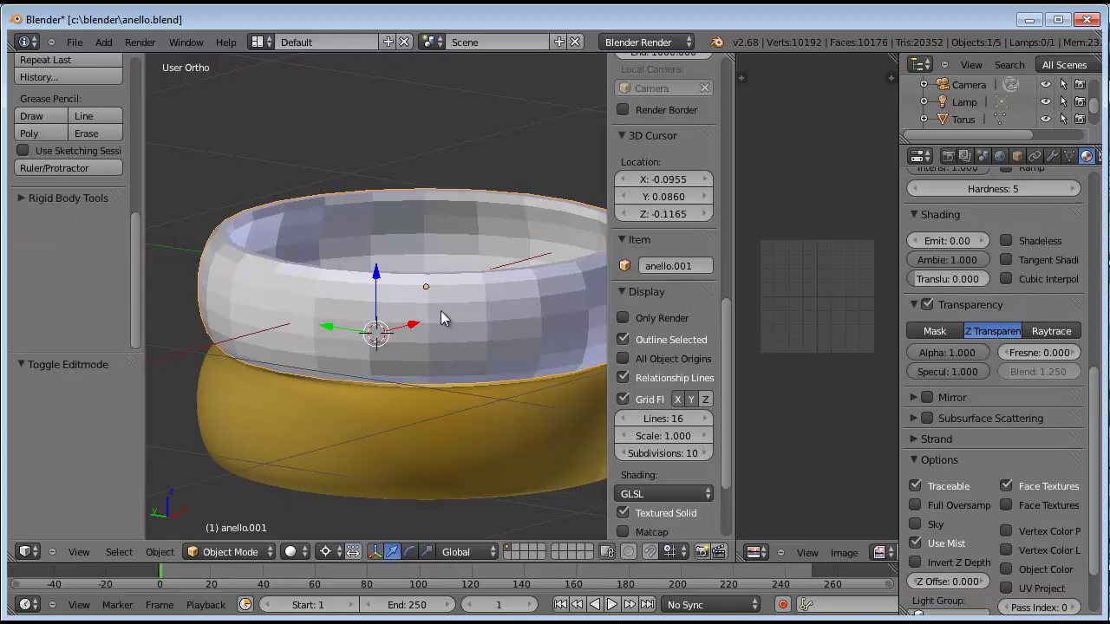
- Apply Smooth shading to the upper white ring from Object Tools
mouse_move(442, 312)
middle_mouse_down()
mouse_move(456, 369)
mouse_move(293, 351)
mouse_move(232, 369)
mouse_move(359, 365)
mouse_move(345, 374)
middle_mouse_up()
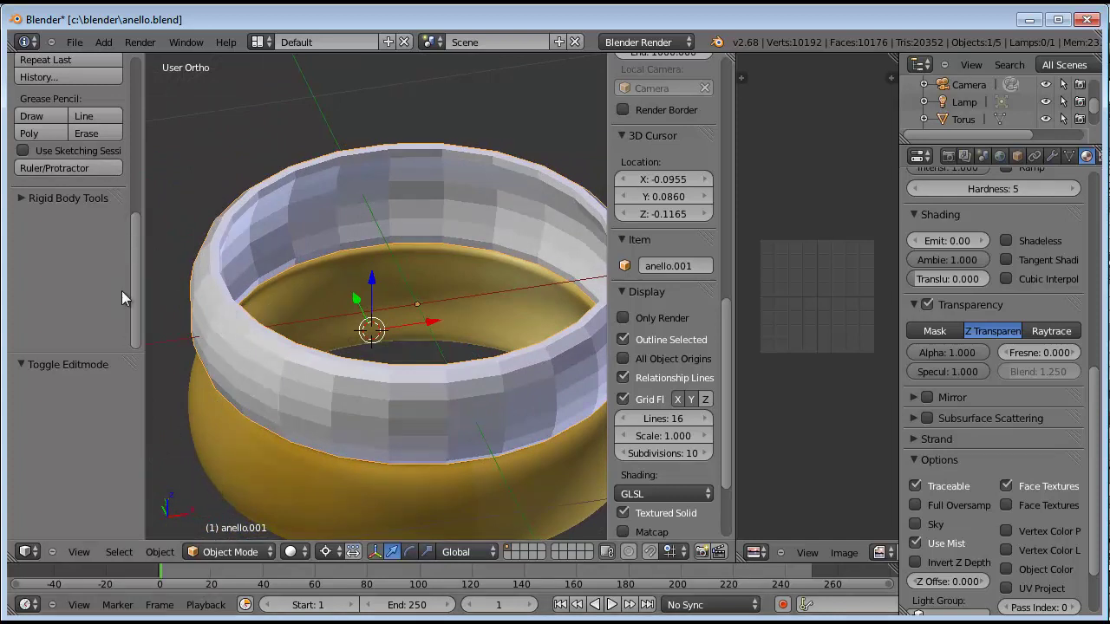
left_click_drag(137, 230, 159, 76)
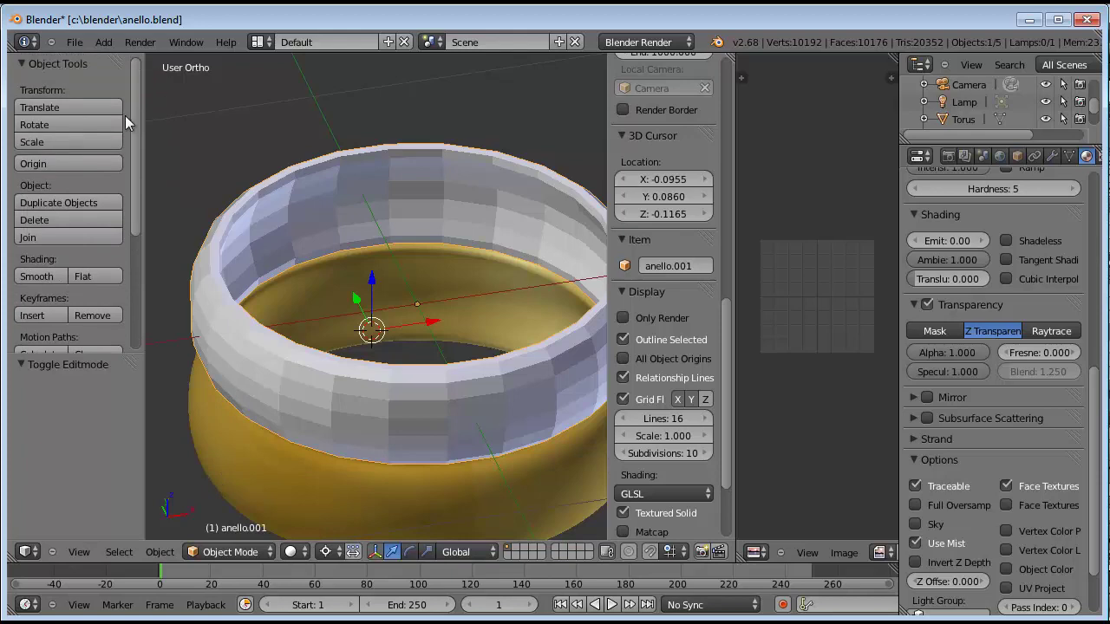
left_click(39, 271)
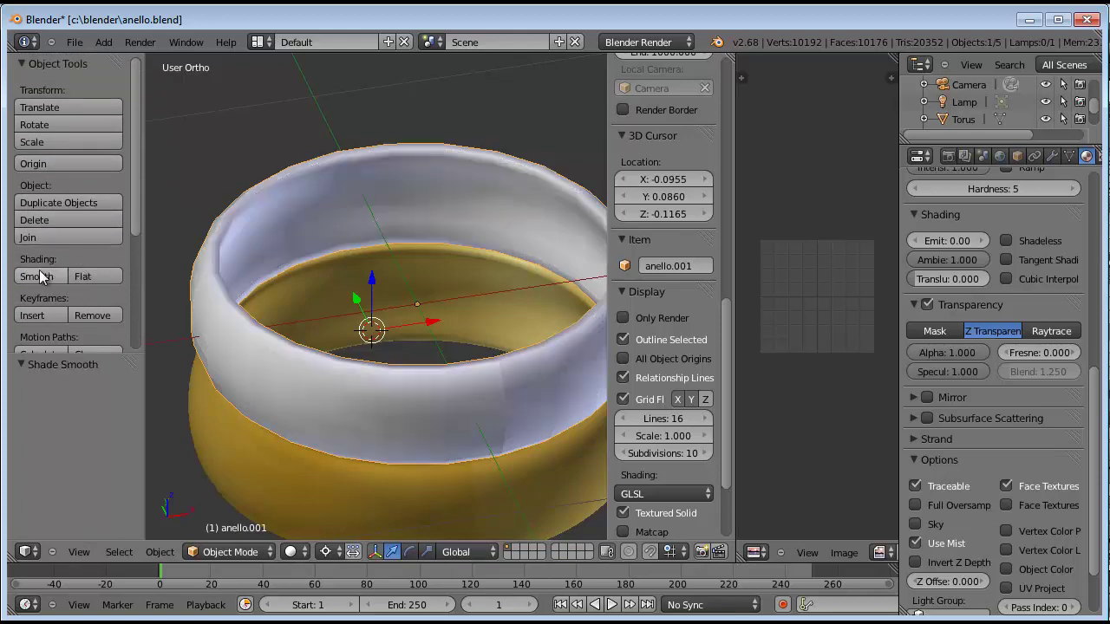
mouse_move(389, 416)
middle_mouse_down()
mouse_move(397, 367)
mouse_move(372, 339)
mouse_move(340, 347)
mouse_move(311, 363)
mouse_move(300, 440)
mouse_move(317, 339)
mouse_move(339, 344)
mouse_move(342, 321)
mouse_move(366, 392)
middle_mouse_up()
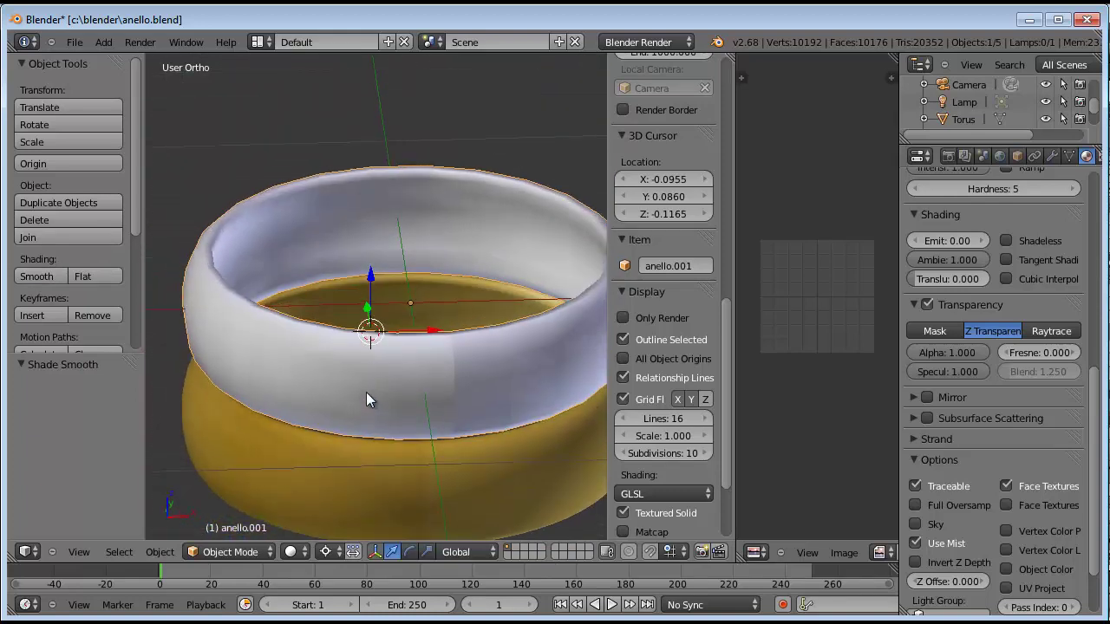
- Render an F12 preview, then orbit around the stacked rings to a flatter side view
key("F12")
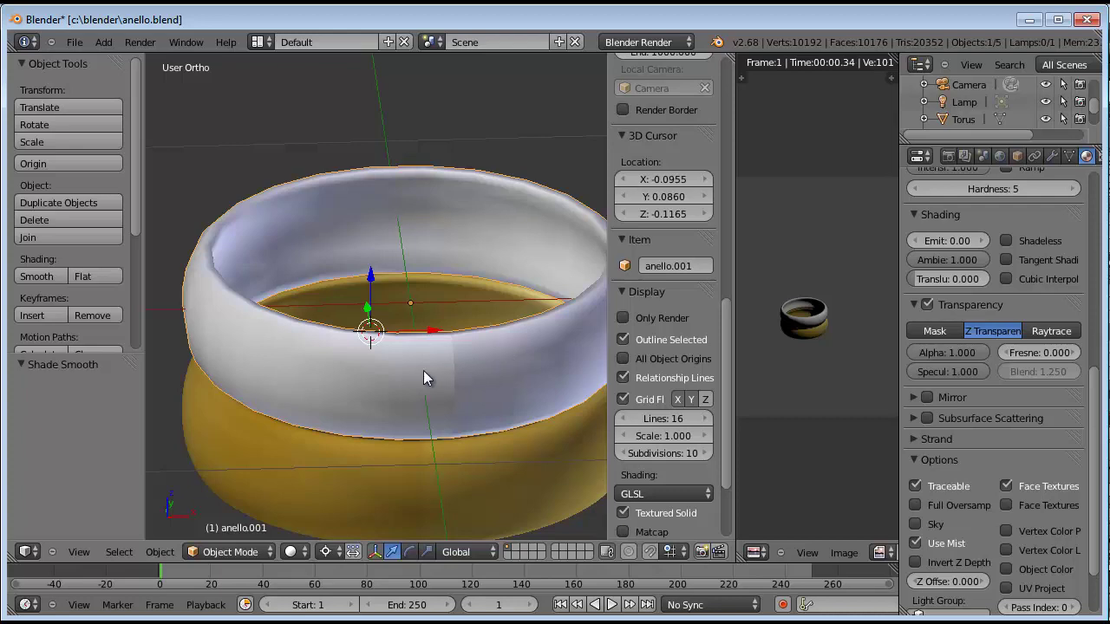
scroll(423, 370, "up", 2)
scroll(427, 375, "up", 2)
scroll(429, 380, "down", 4)
mouse_move(330, 338)
middle_mouse_down()
mouse_move(311, 257)
mouse_move(344, 333)
mouse_move(533, 222)
middle_mouse_up()
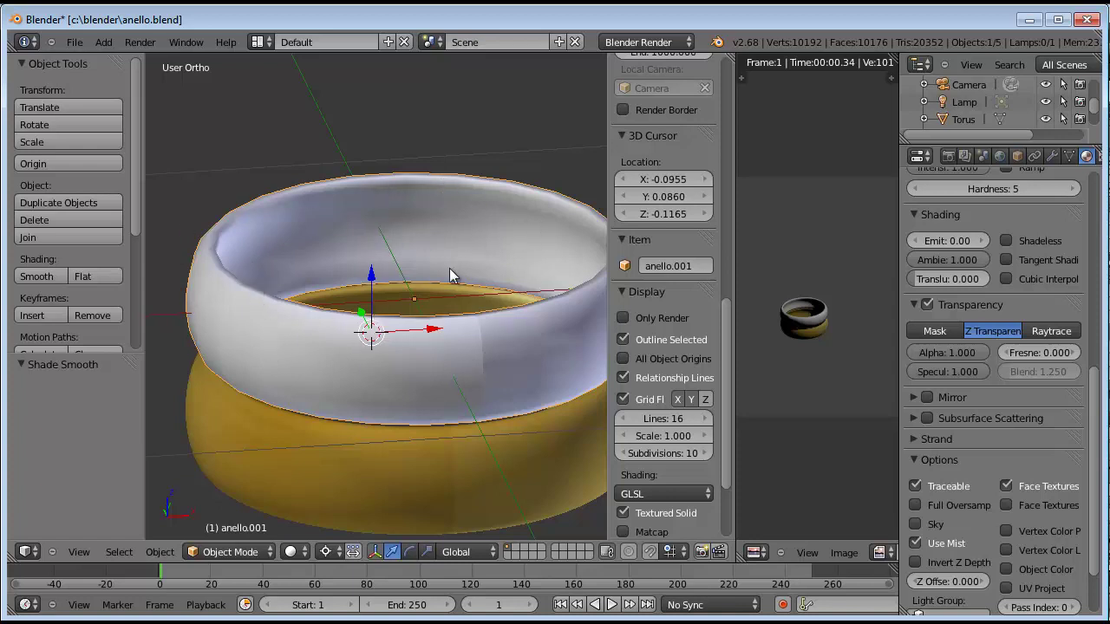
mouse_move(384, 322)
middle_mouse_down()
mouse_move(379, 335)
mouse_move(382, 324)
mouse_move(427, 321)
mouse_move(434, 337)
mouse_move(375, 388)
mouse_move(421, 359)
mouse_move(450, 299)
mouse_move(381, 332)
mouse_move(327, 327)
mouse_move(305, 342)
mouse_move(321, 360)
middle_mouse_up()
scroll(322, 360, "up", 2)
scroll(322, 361, "up", 2)
scroll(321, 361, "down", 2)
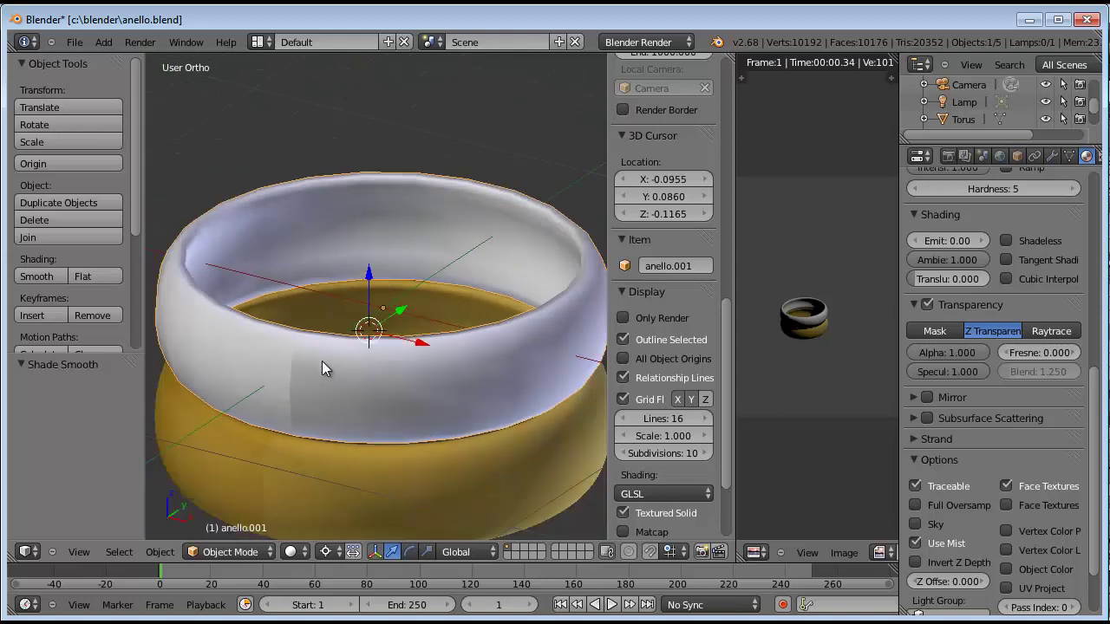
- In Edit Mode, widen the image editor and reset the upper ring's UVs
key("Tab")
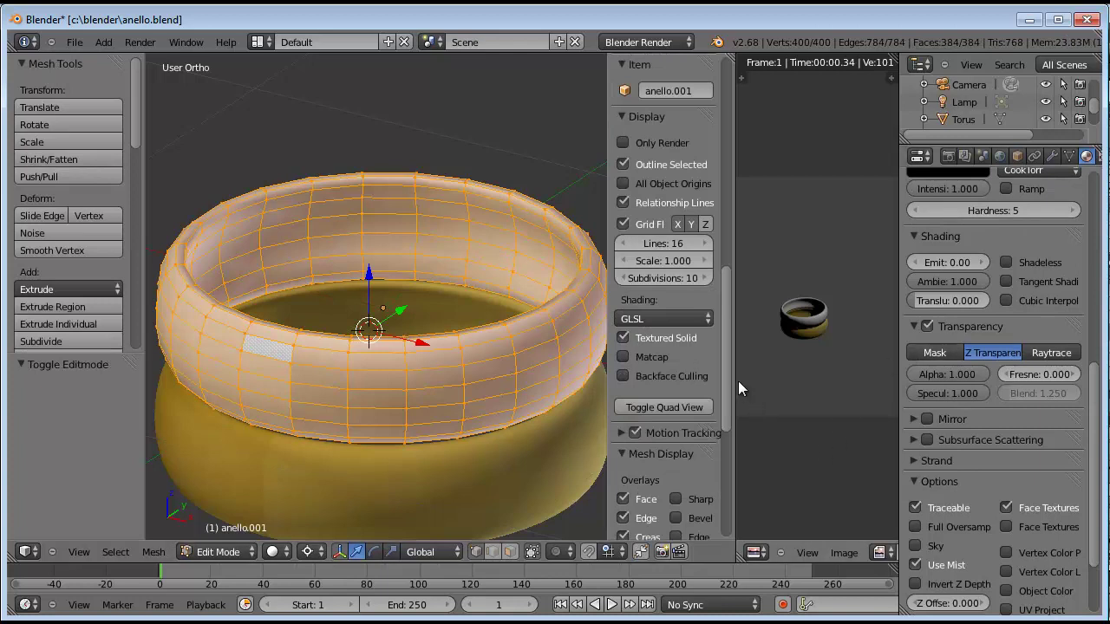
left_click_drag(736, 379, 634, 382)
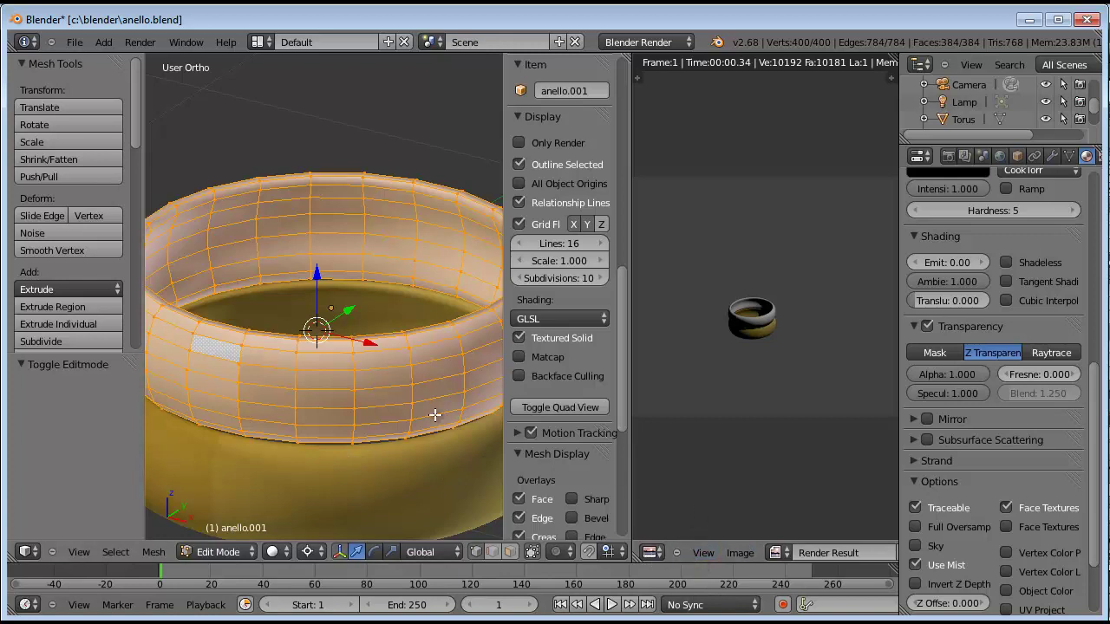
key("u")
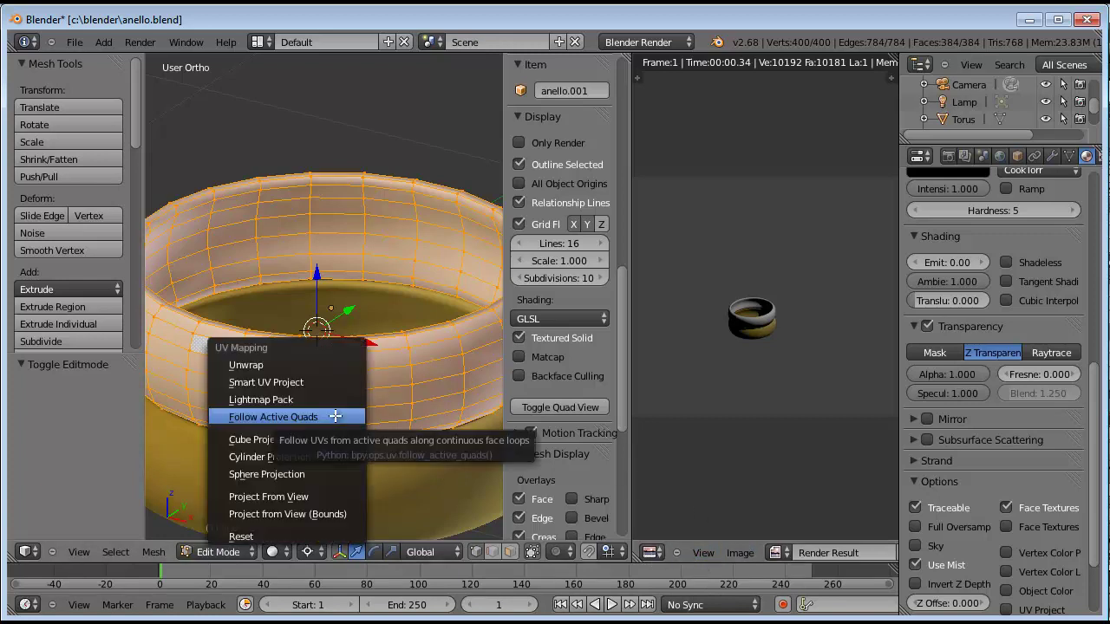
left_click(294, 537)
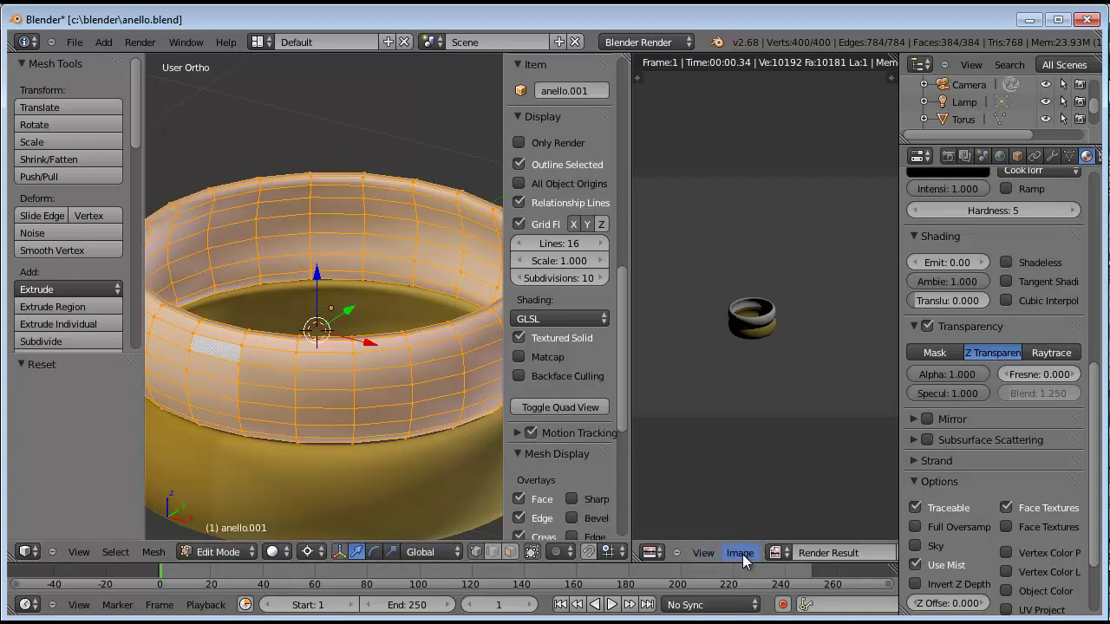
- Assign the gold texture image to the ring from the image editor's browse list
left_click(778, 553)
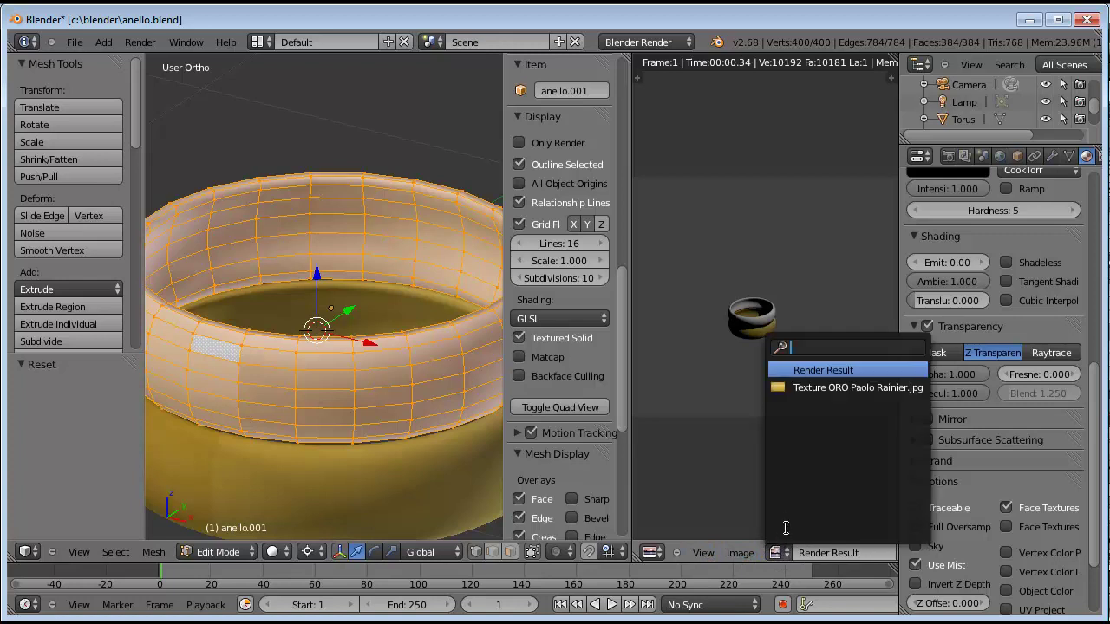
left_click(739, 552)
left_click(703, 475)
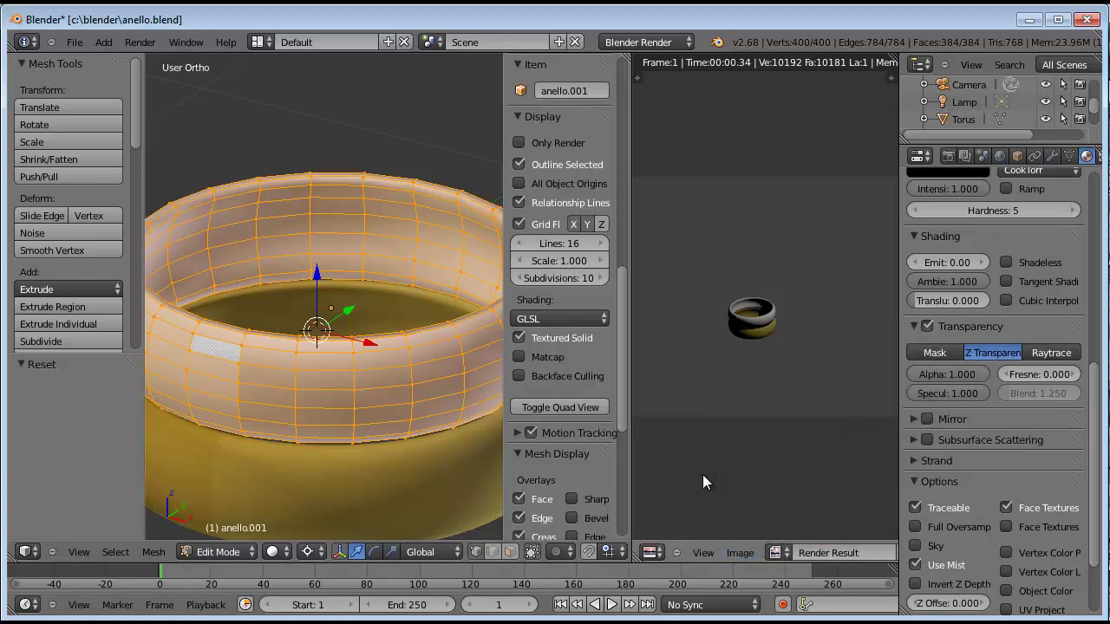
left_click(775, 553)
left_click(793, 391)
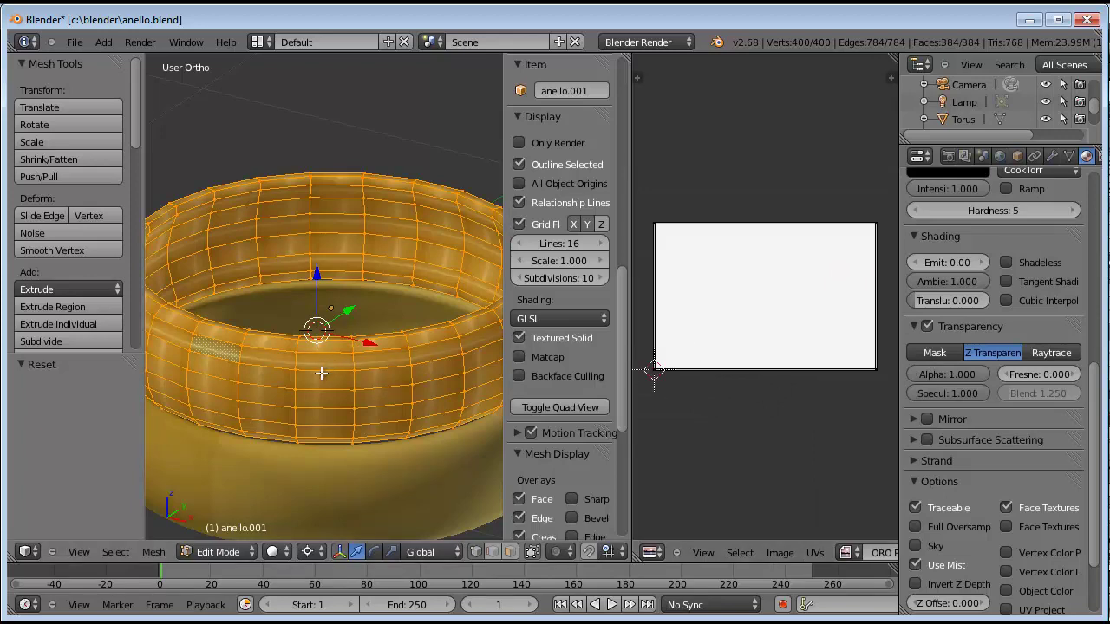
- Select the whole ring mesh, reset its UVs again, and bring up UV Mapping
key("a")
key("a")
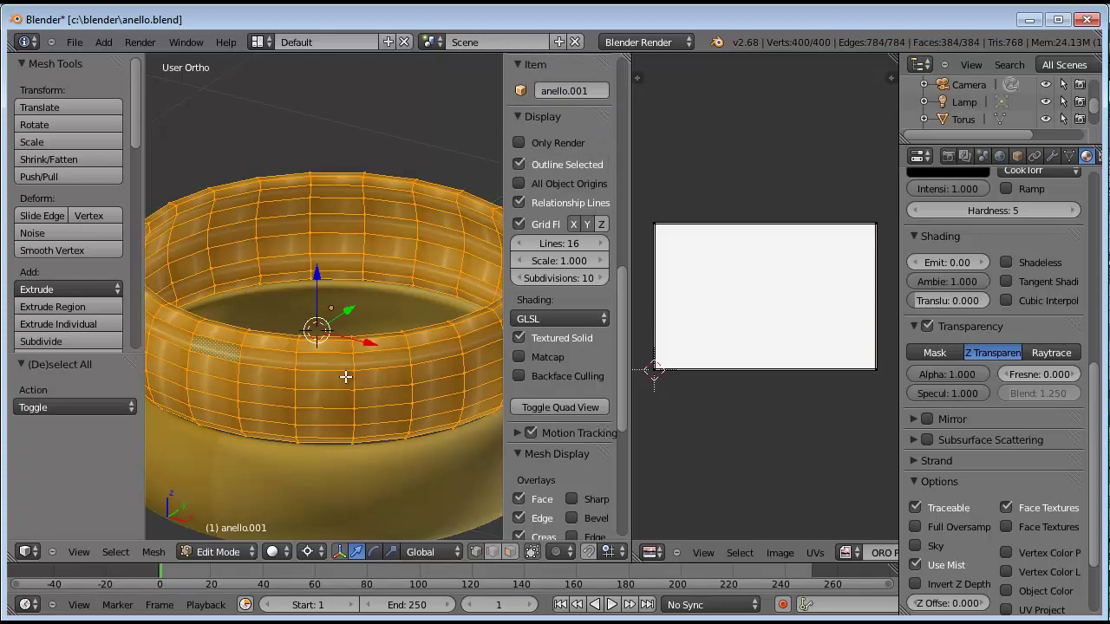
key("u")
left_click(322, 376)
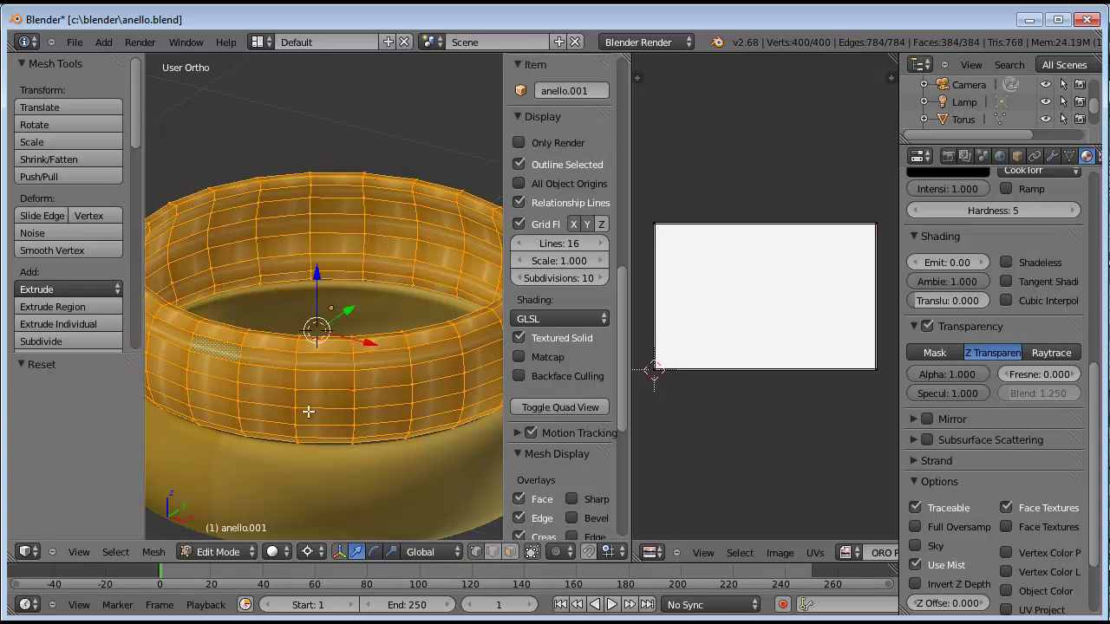
middle_click_drag(310, 364, 337, 331)
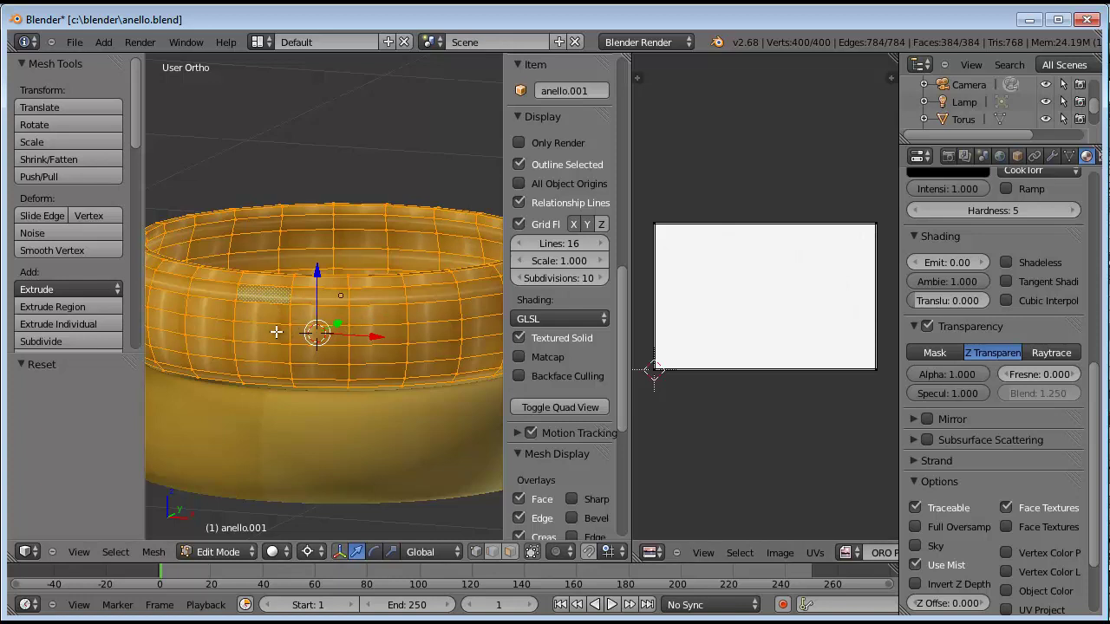
key("u")
key("u")
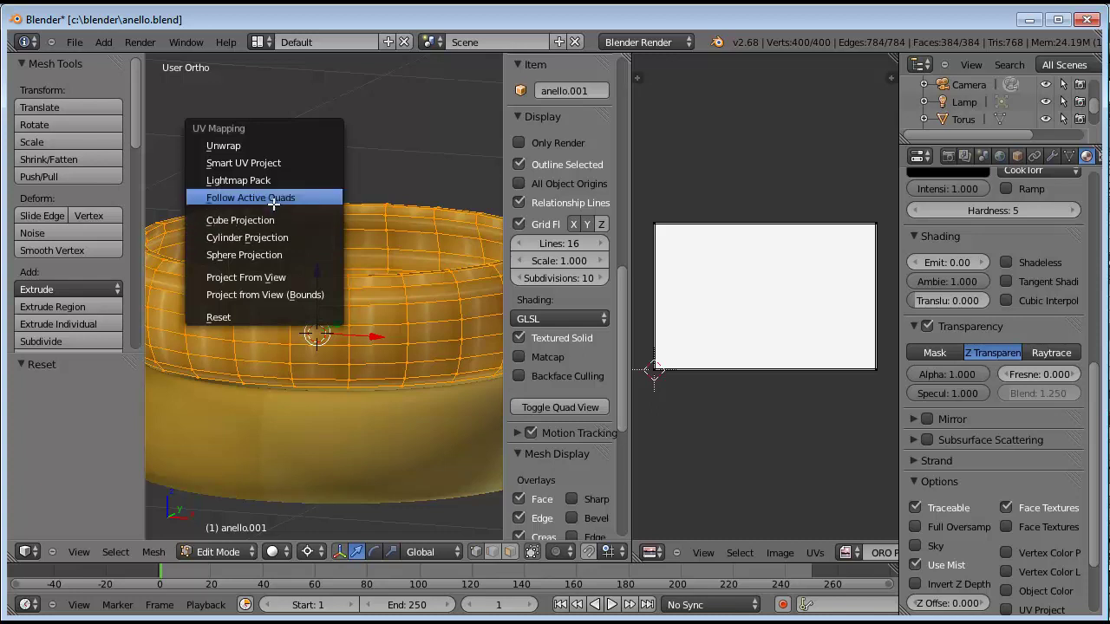
- Unwrap with Follow Active Quads at Even edge length, then zoom out and widen the UV editor
left_click(276, 198)
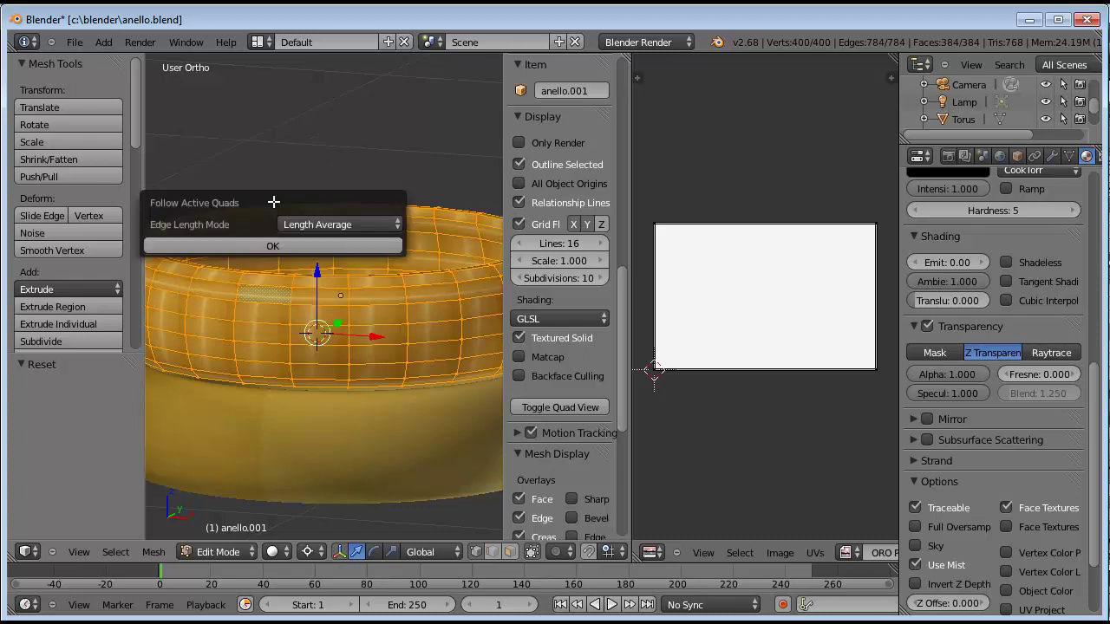
left_click(342, 226)
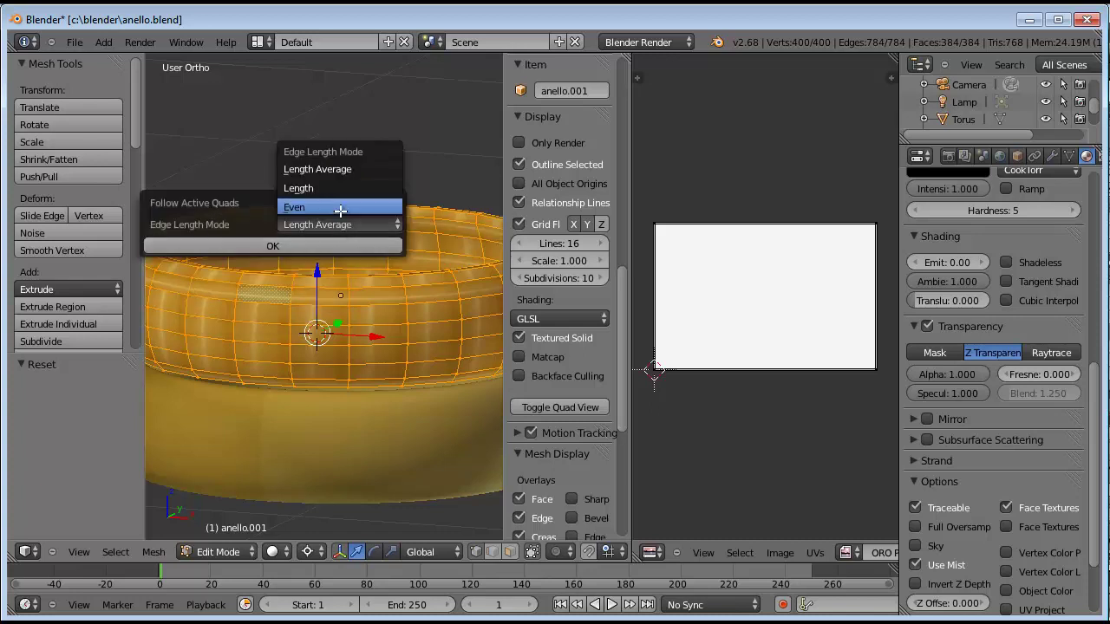
left_click(340, 208)
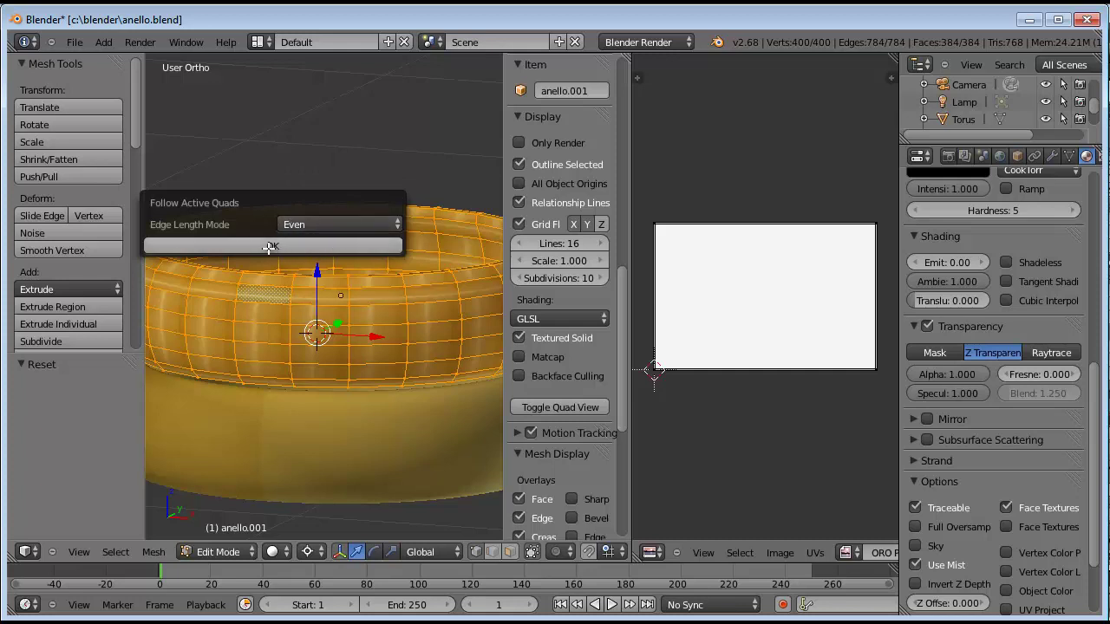
left_click(271, 247)
scroll(706, 373, "down", 3)
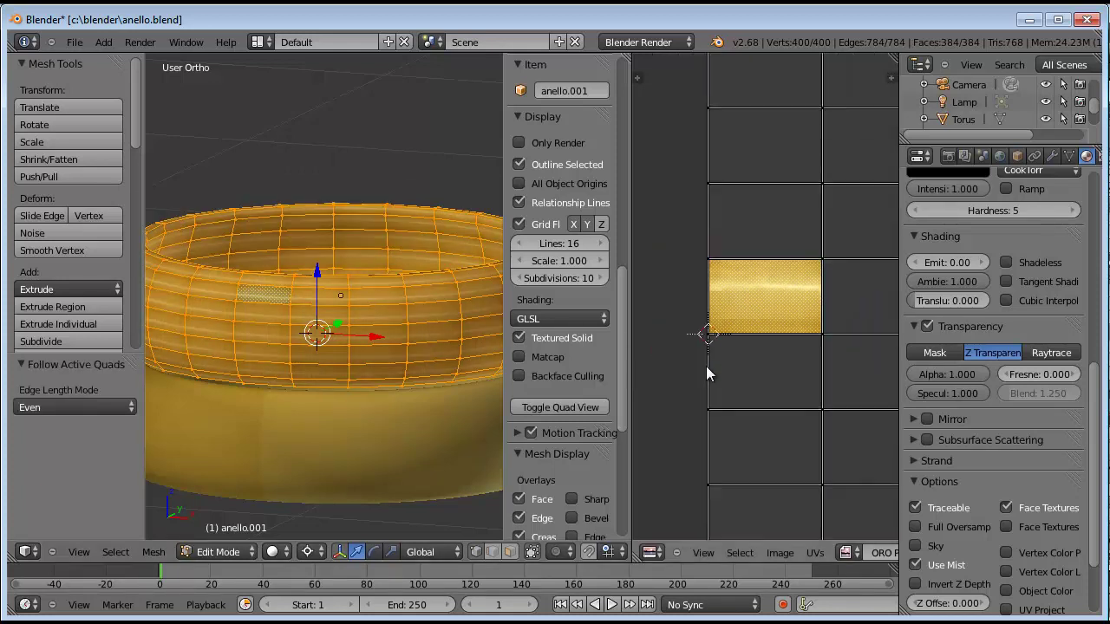
scroll(706, 373, "down", 2)
scroll(719, 377, "down", 4)
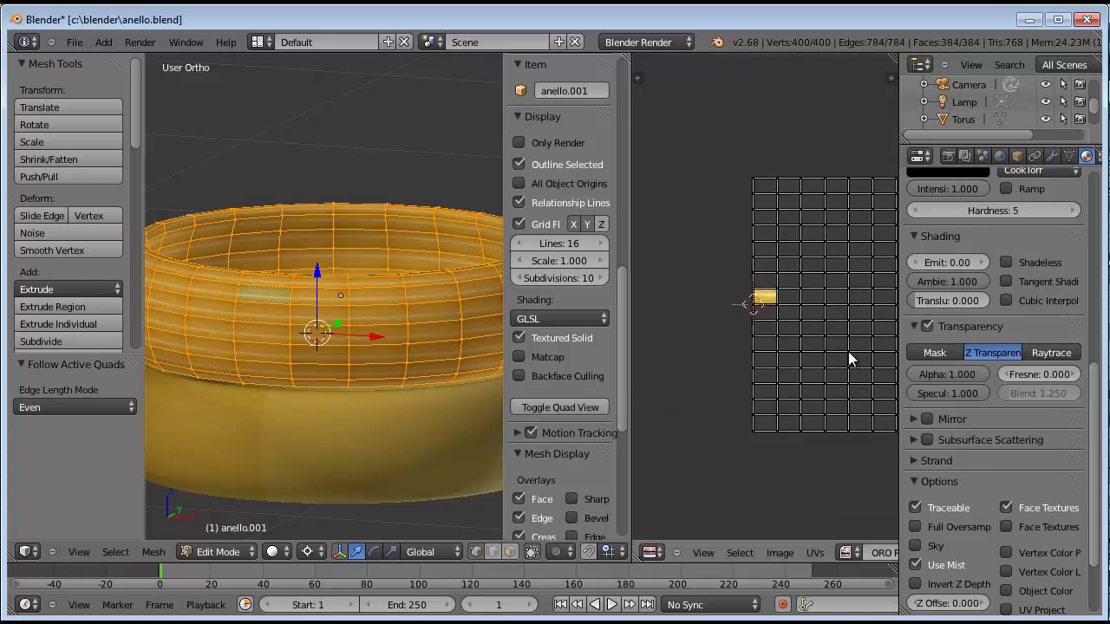
scroll(849, 359, "down", 2)
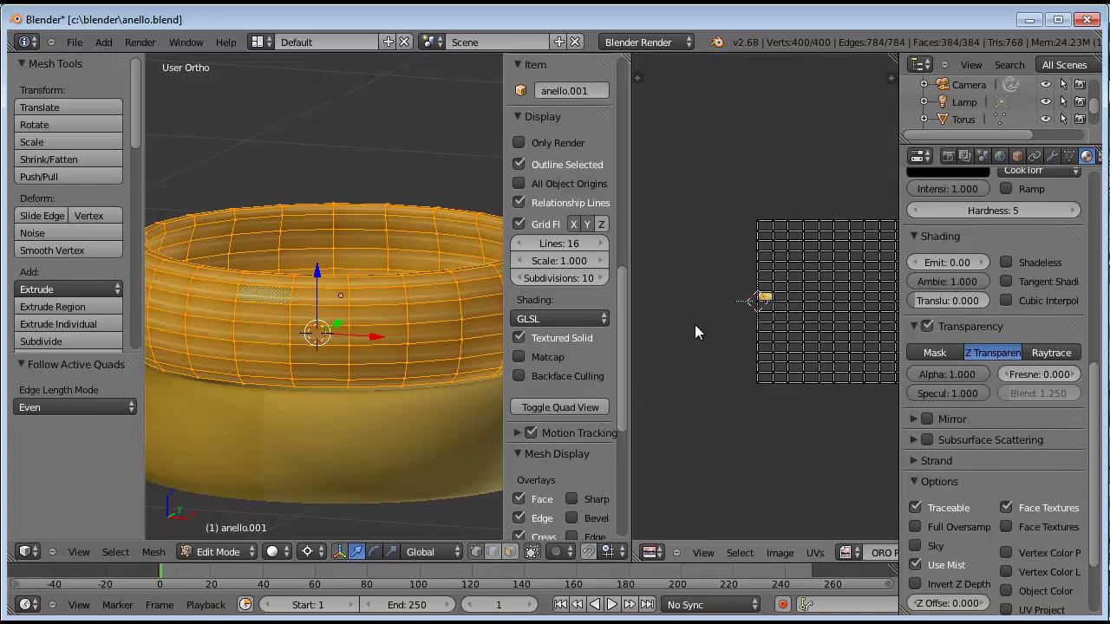
left_click_drag(631, 334, 352, 365)
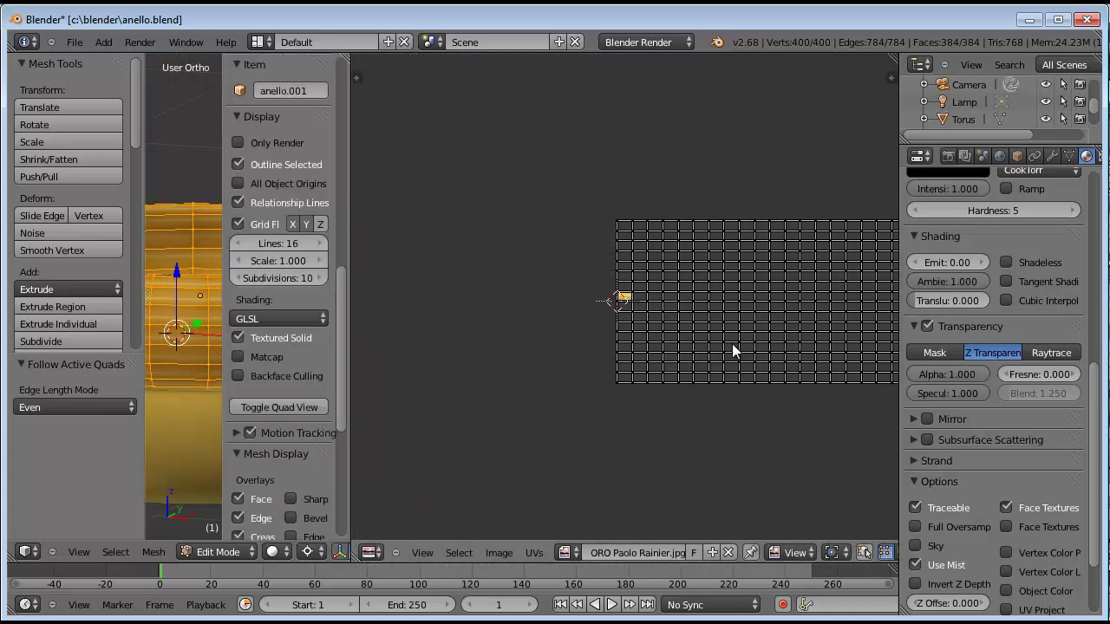
- Select all the UVs, scale them down to about 0.069, and move the block left
middle_click_drag(746, 327, 585, 341)
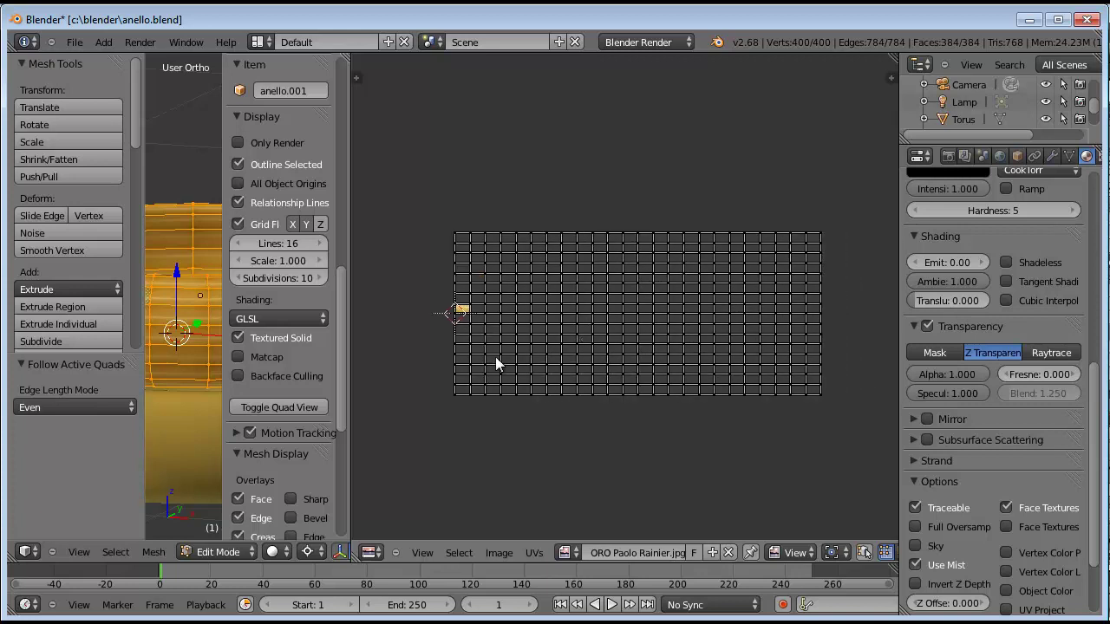
scroll(502, 354, "up", 1)
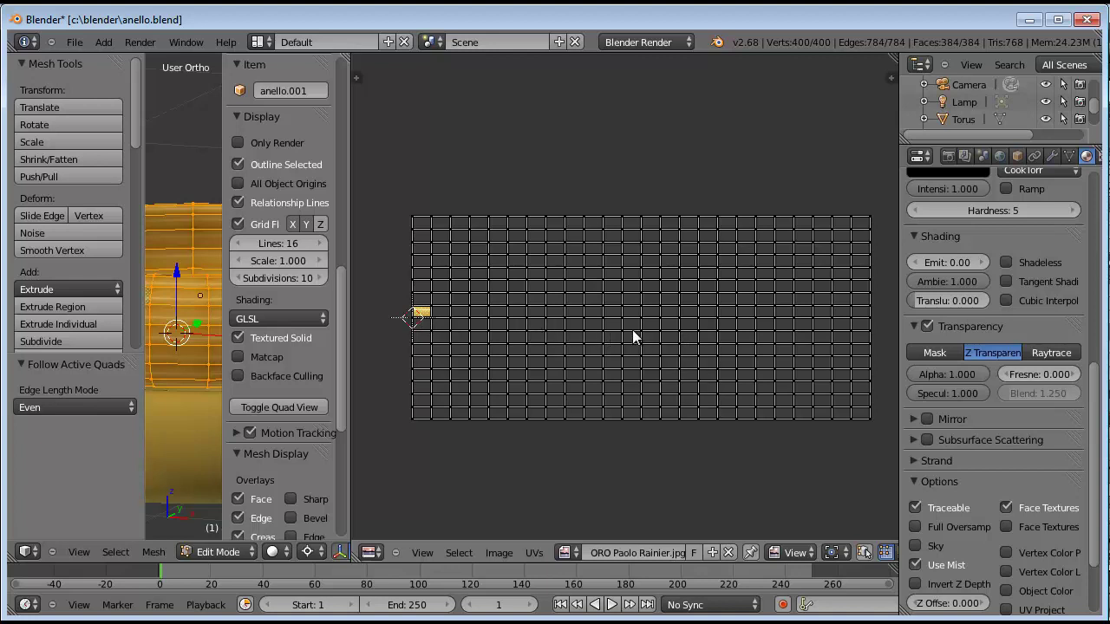
key("a")
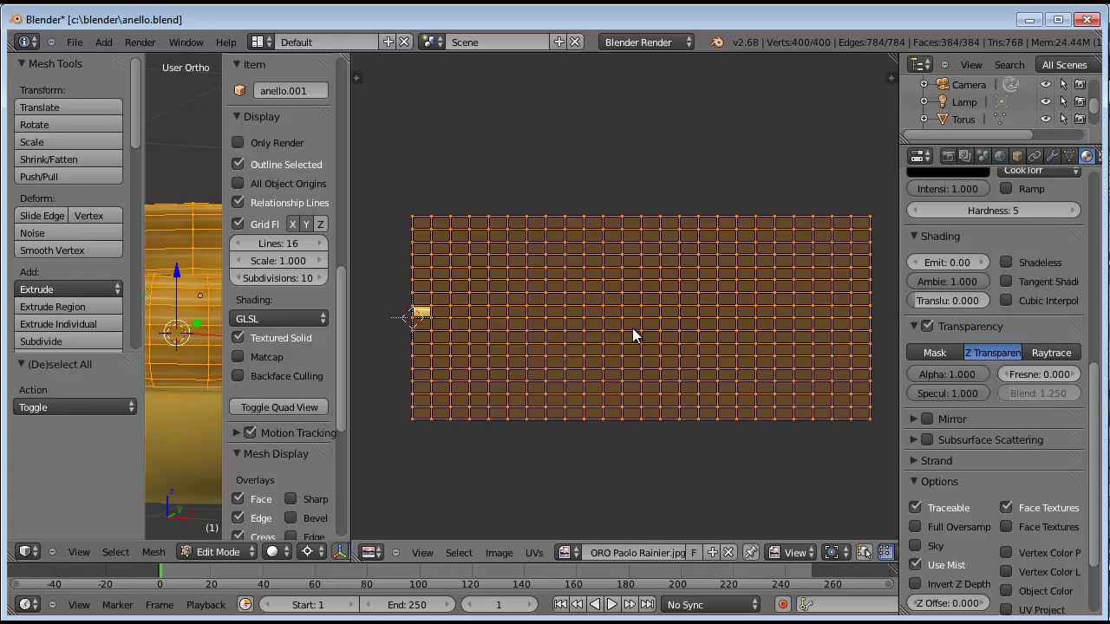
key("s")
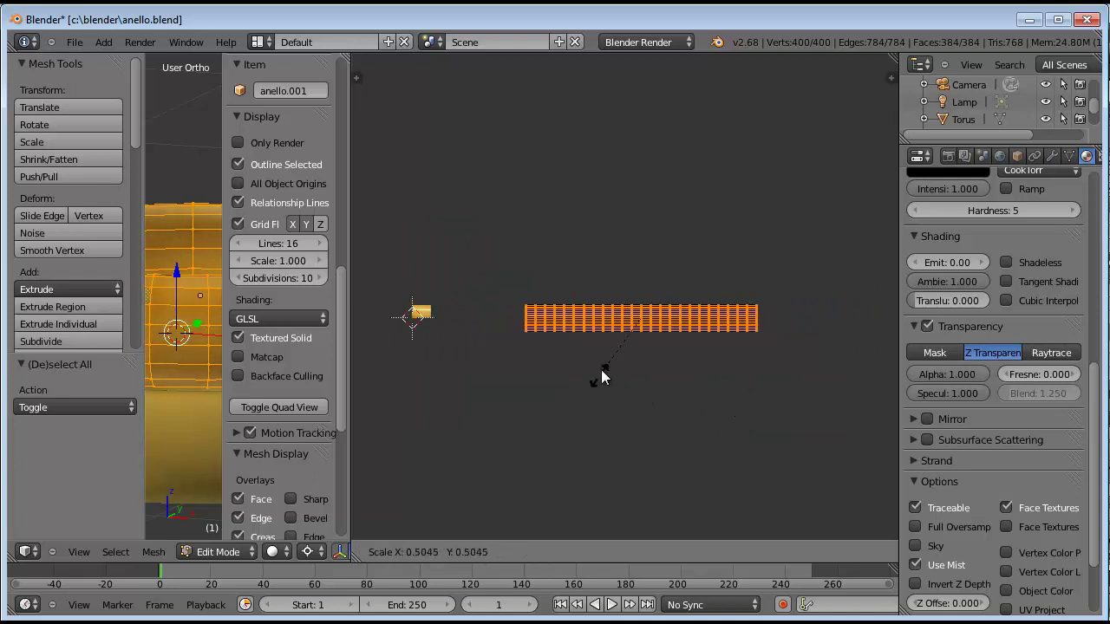
left_click(648, 324)
key("g")
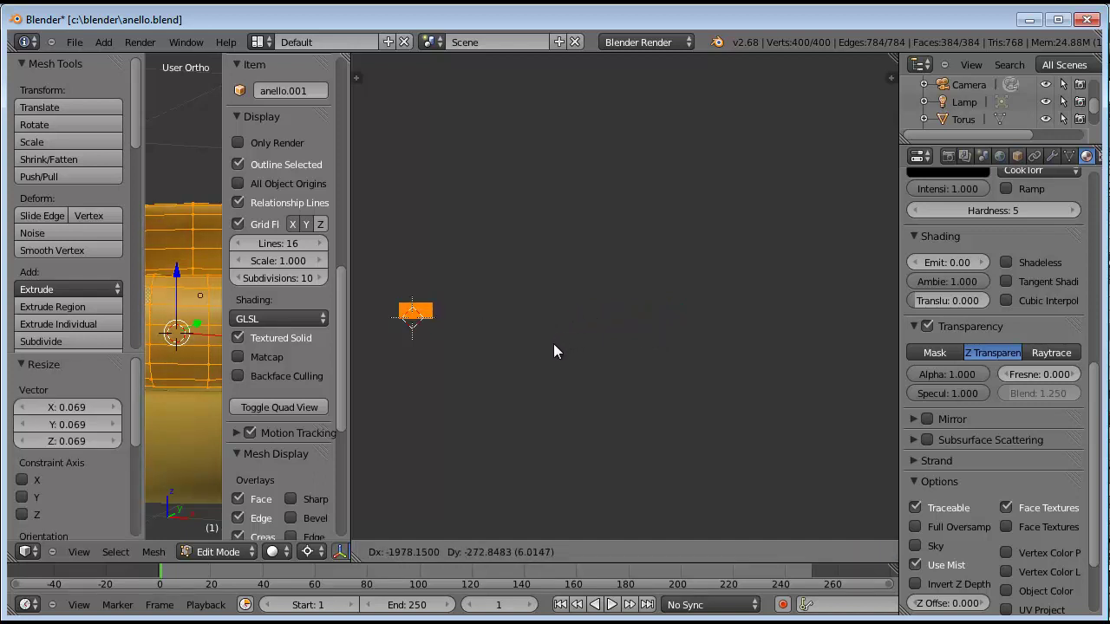
left_click(479, 357)
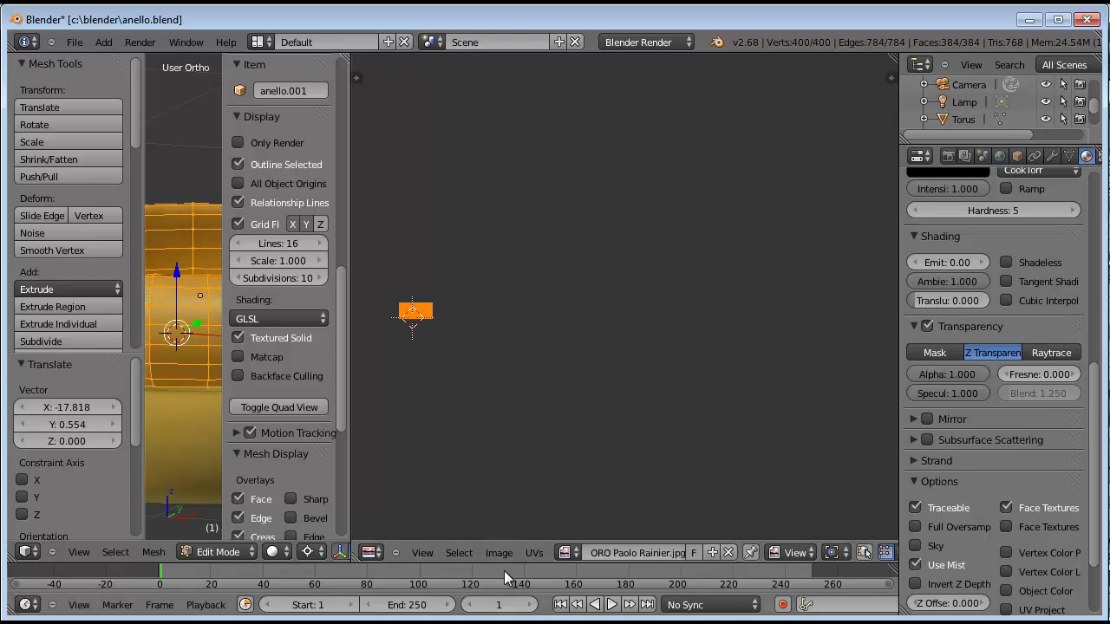
left_click(533, 553)
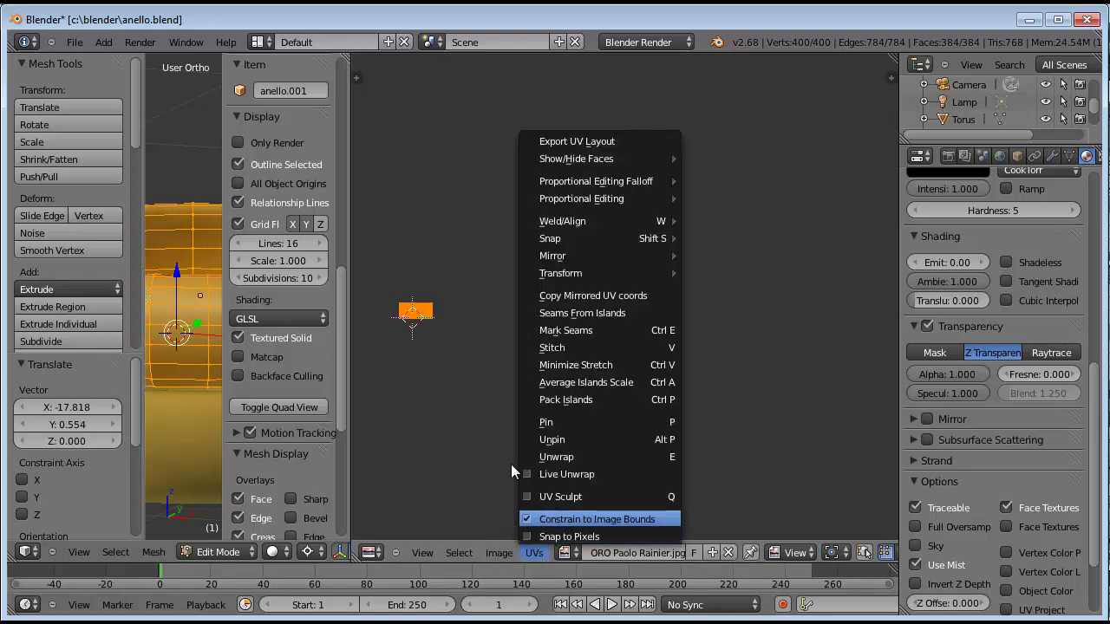
- Select all the UVs, centre them in view, and squash the grid vertically to the image height
left_click(432, 371)
key("a")
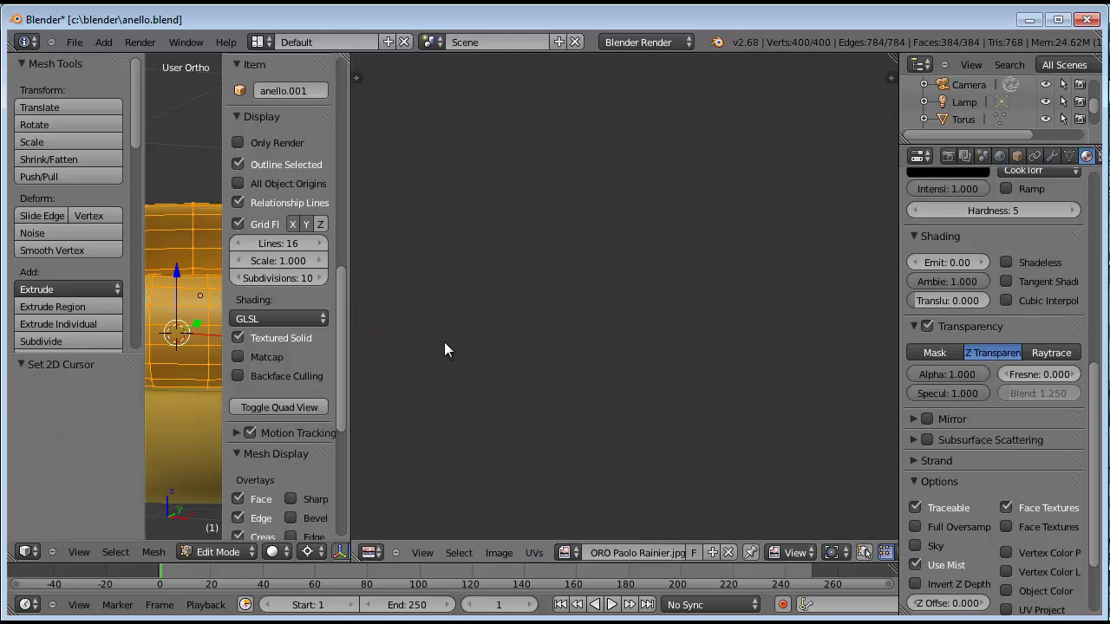
key("a")
middle_click_drag(458, 353, 664, 349)
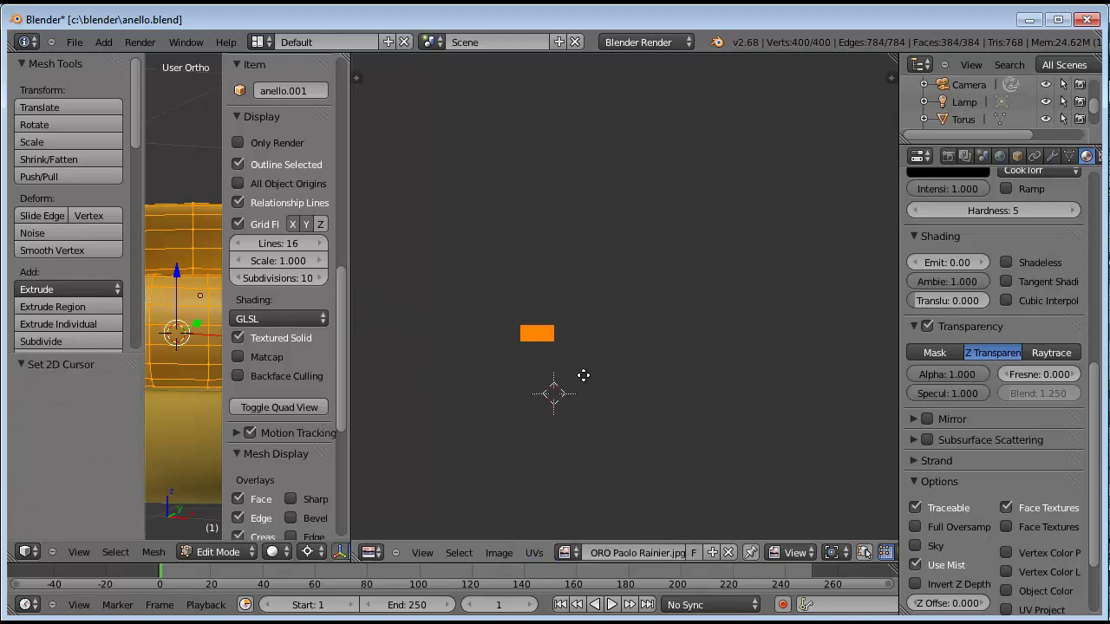
scroll(664, 350, "up", 4)
scroll(663, 349, "up", 4)
scroll(663, 350, "up", 2)
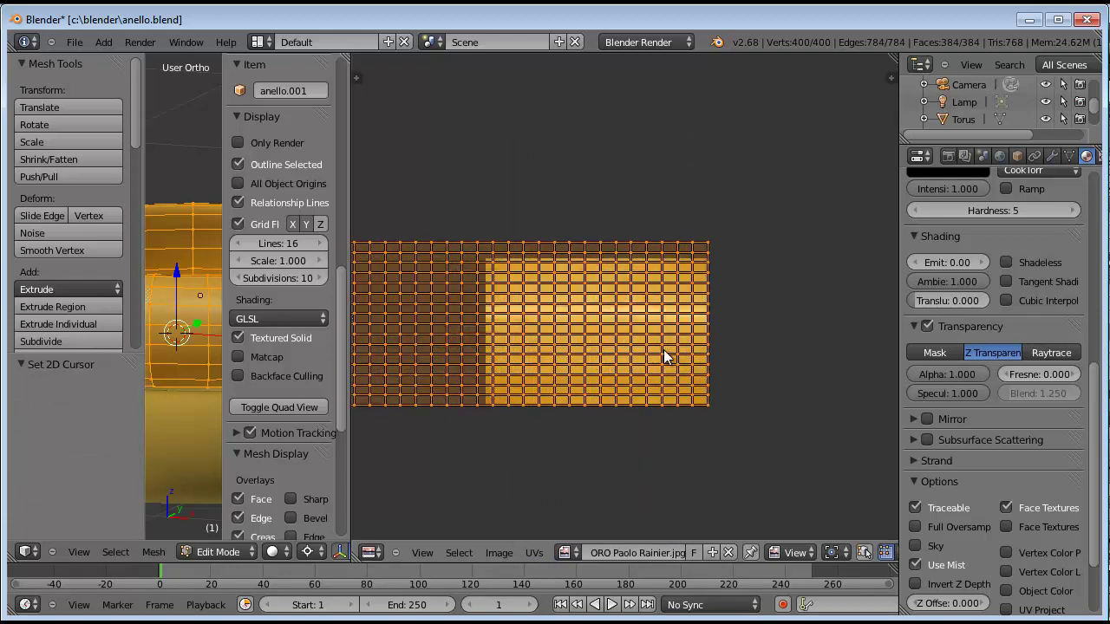
middle_click_drag(558, 329, 673, 344)
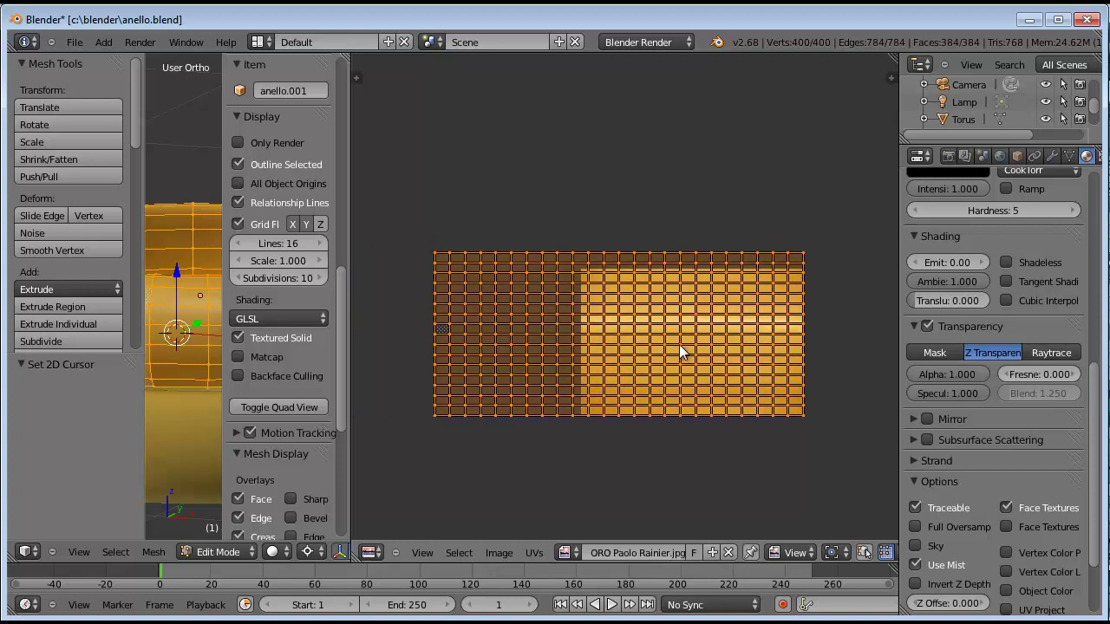
key("s")
key("x")
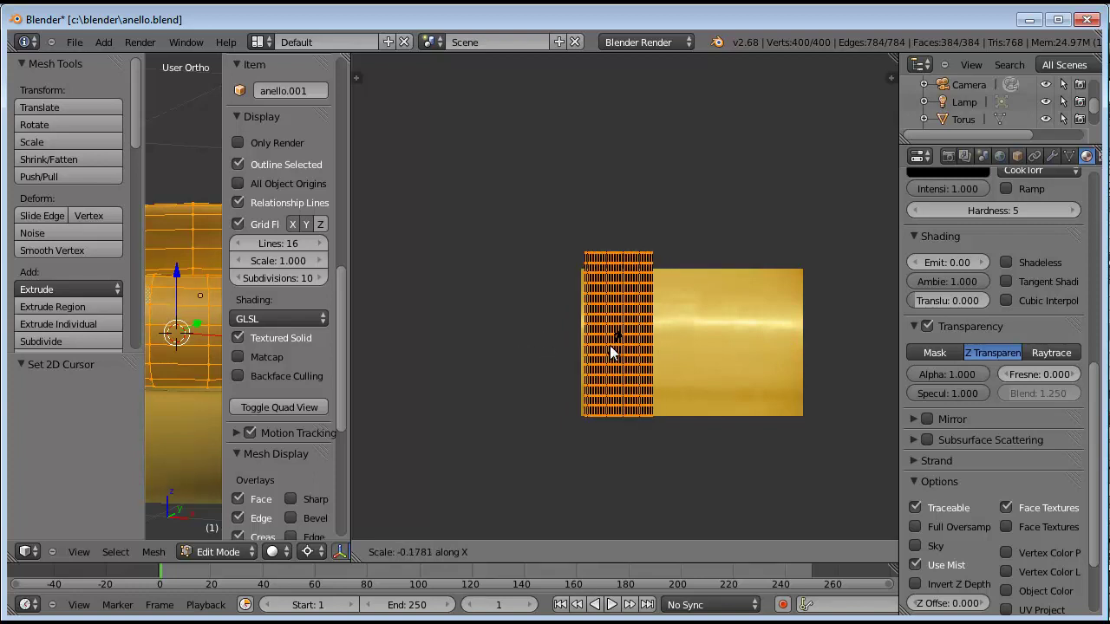
key("Escape")
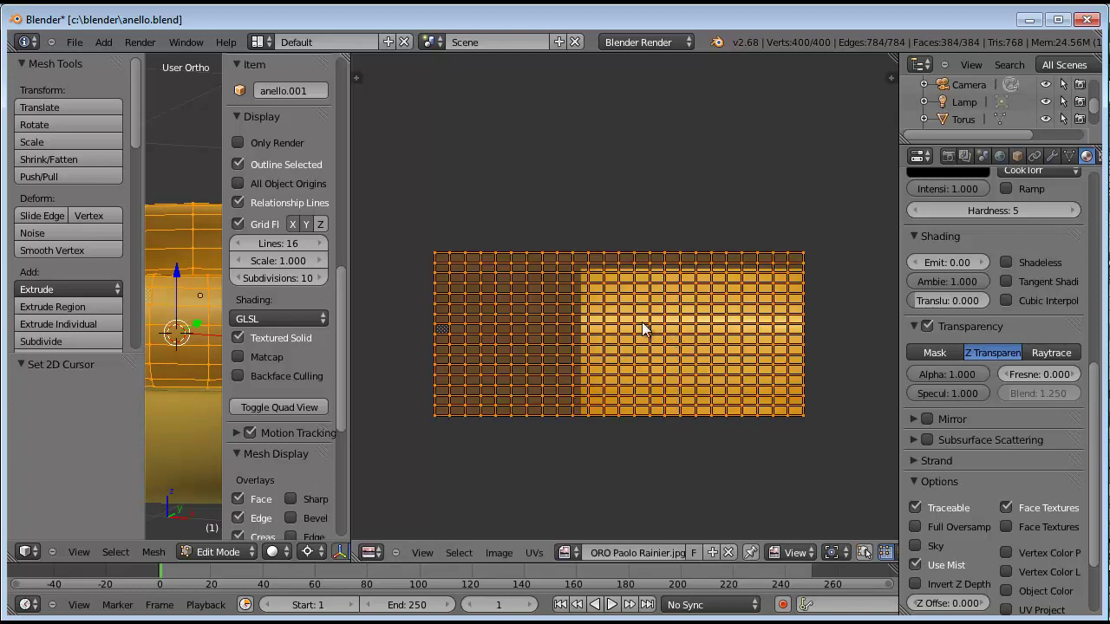
key("s")
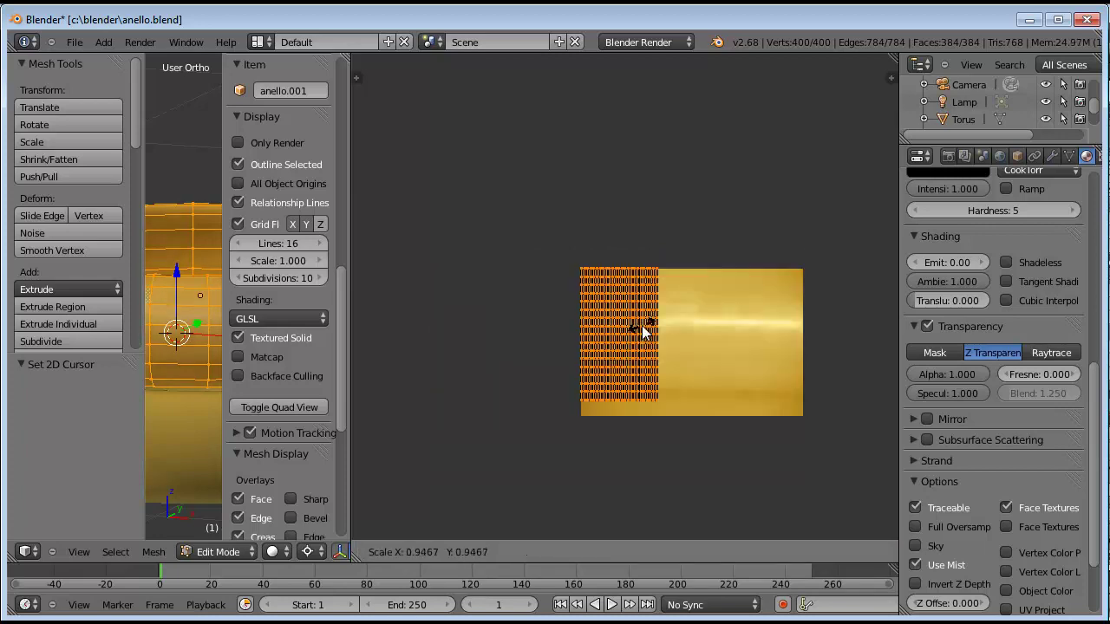
key("y")
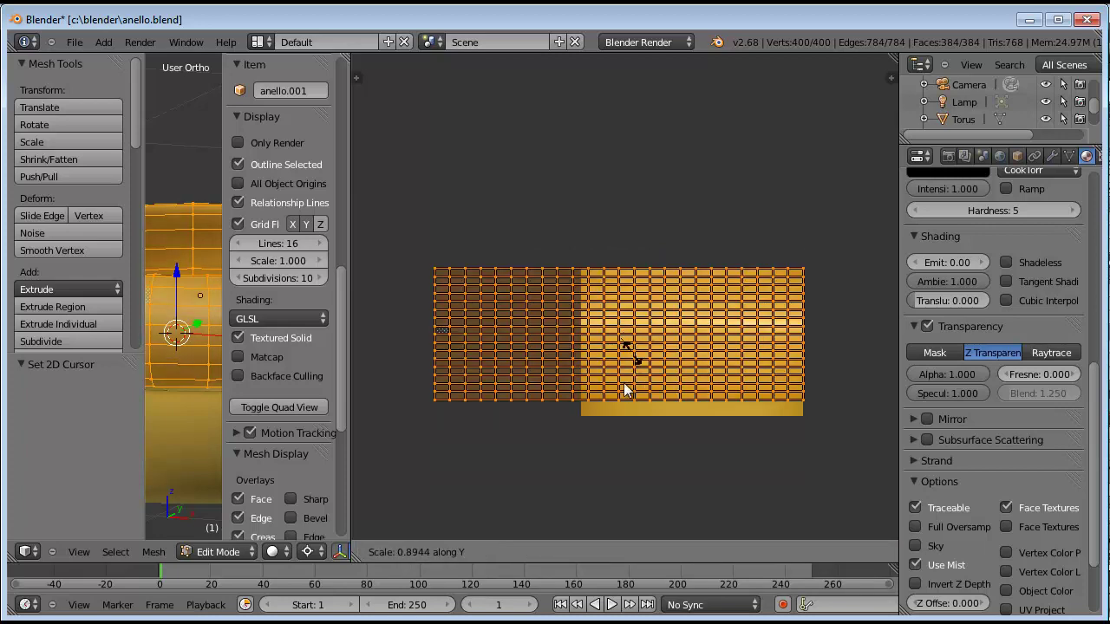
left_click(600, 415)
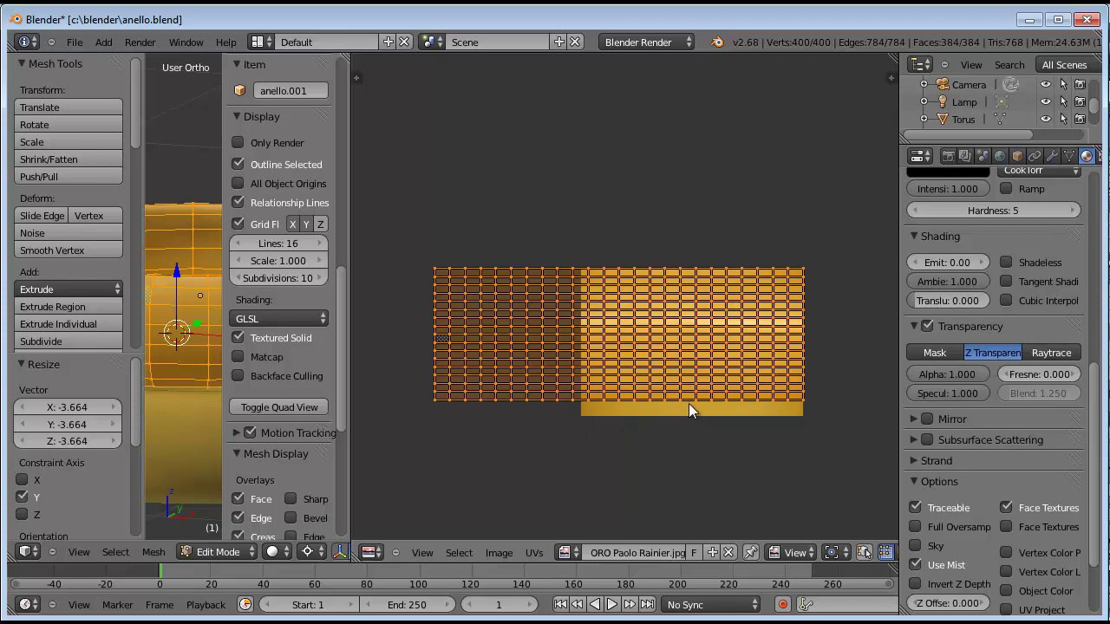
- Turn off Constrain to Image Bounds, then move and resize the grid over the gold image
key("g")
left_click(693, 333)
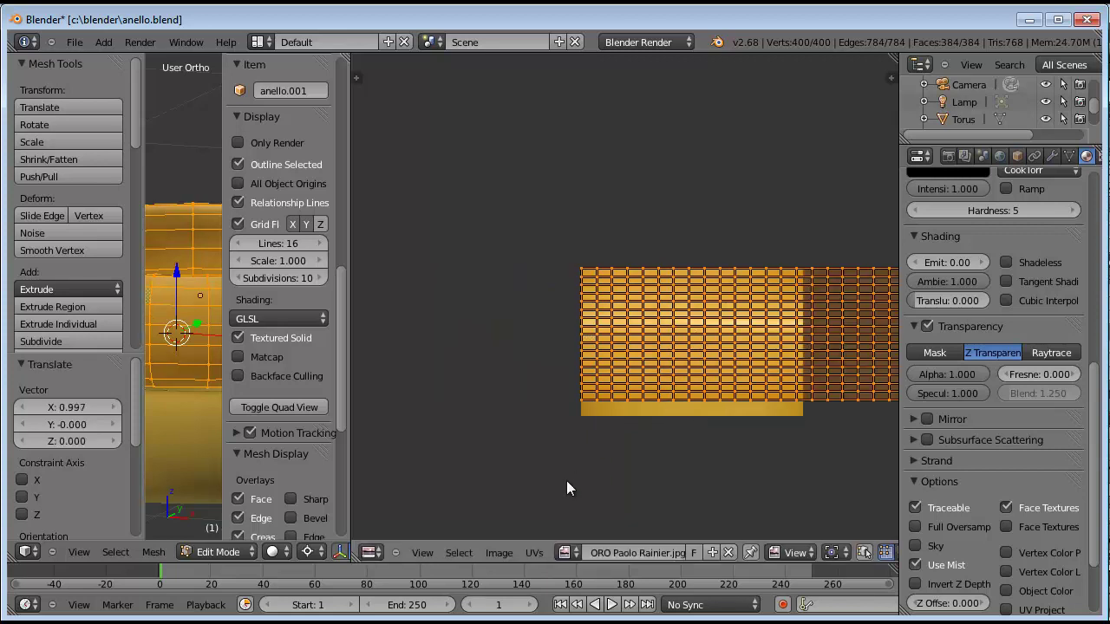
left_click(531, 552)
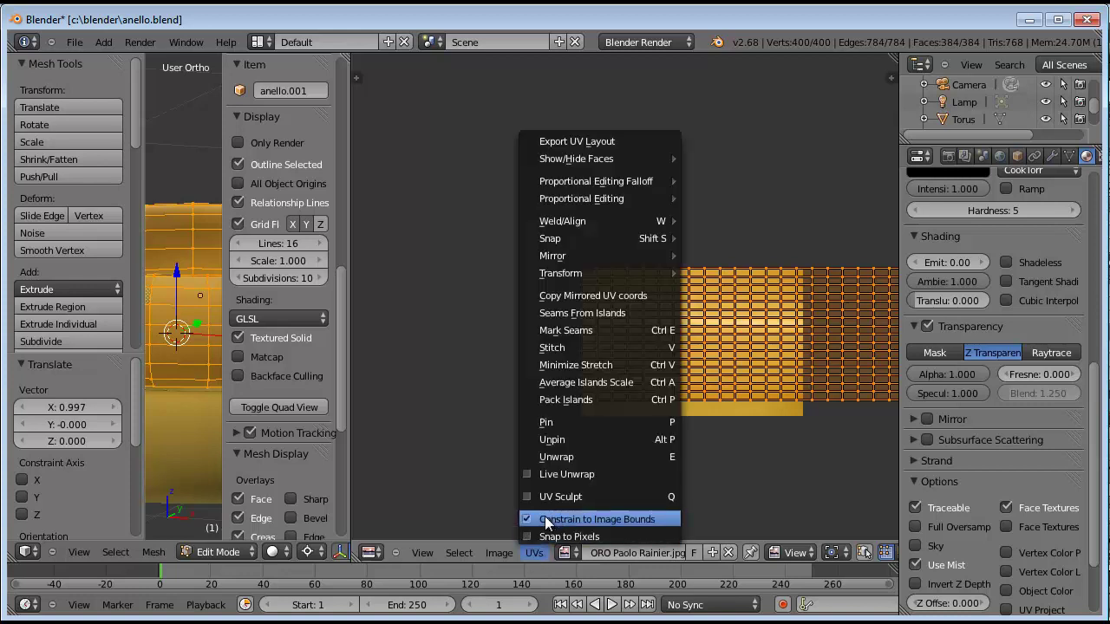
left_click(555, 517)
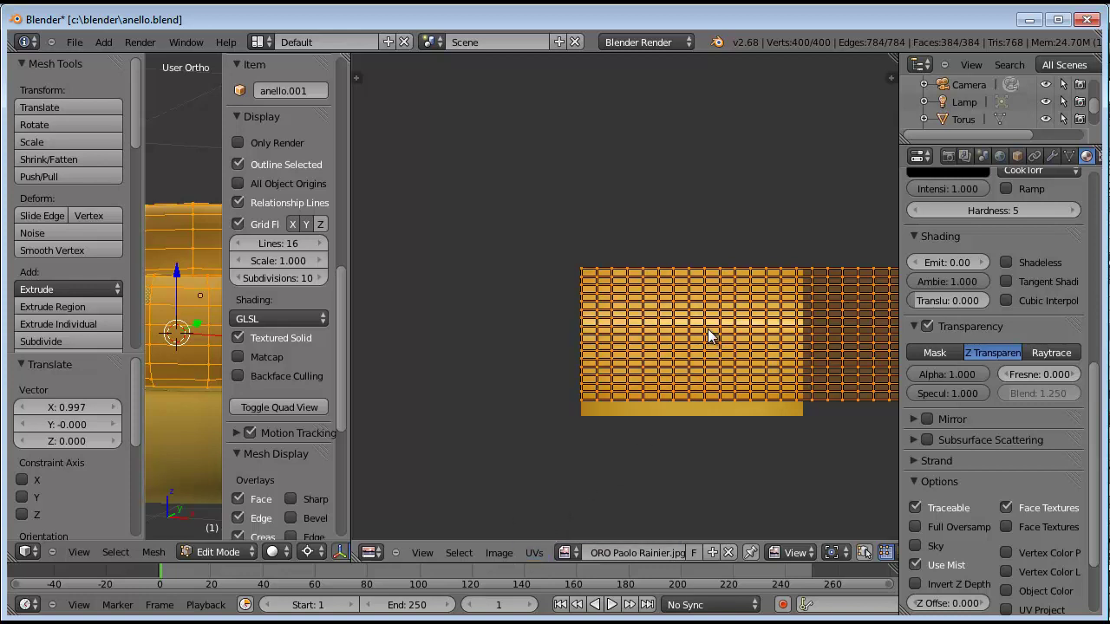
key("g")
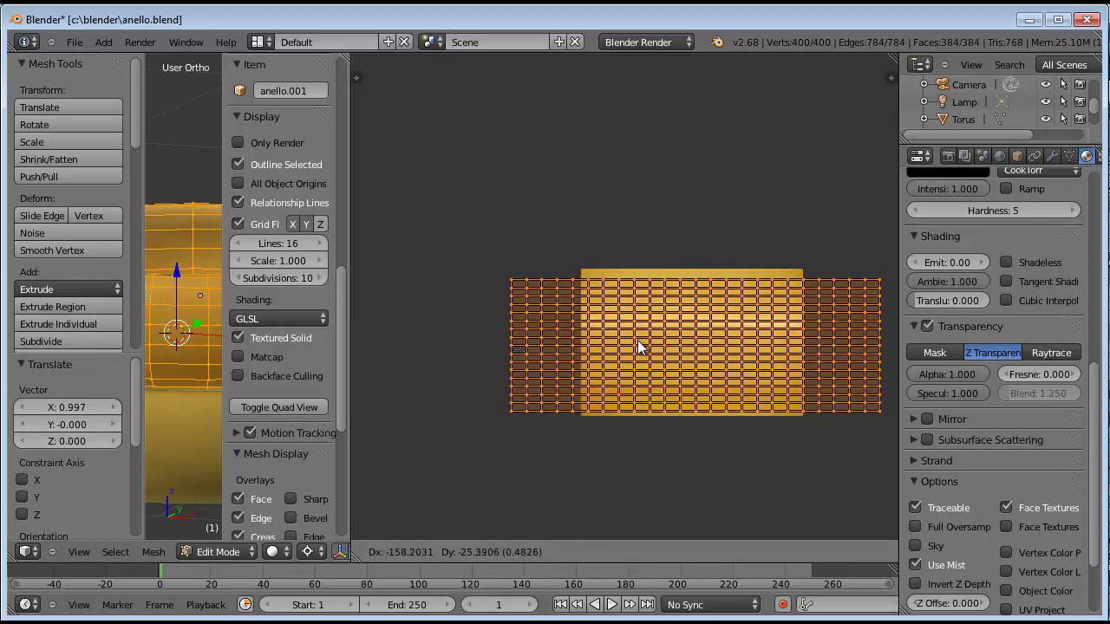
left_click(638, 338)
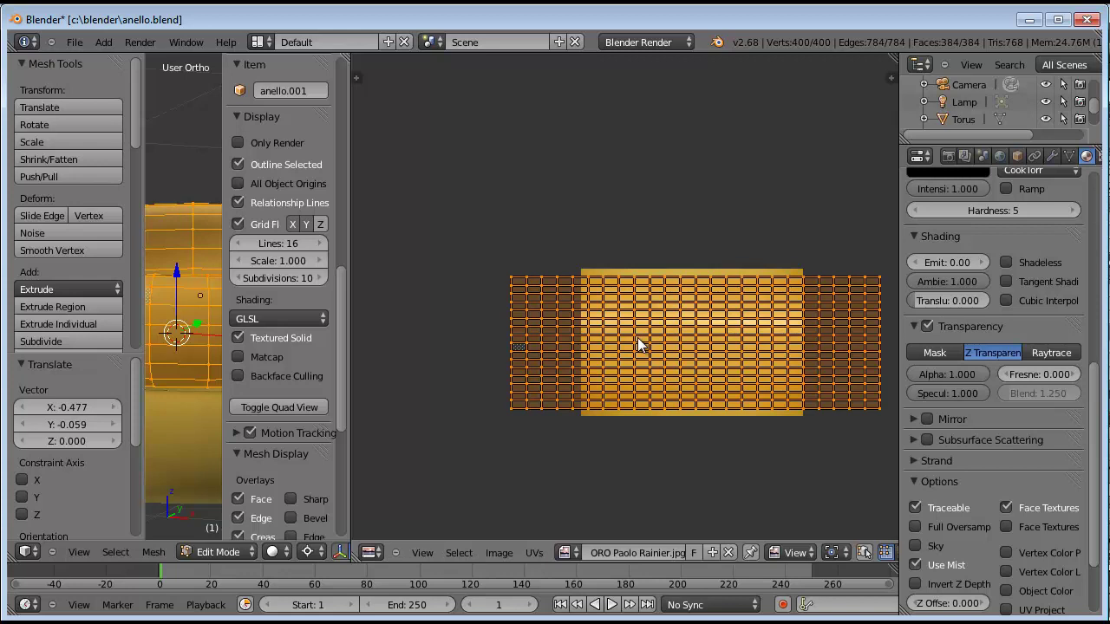
key("s")
key("x")
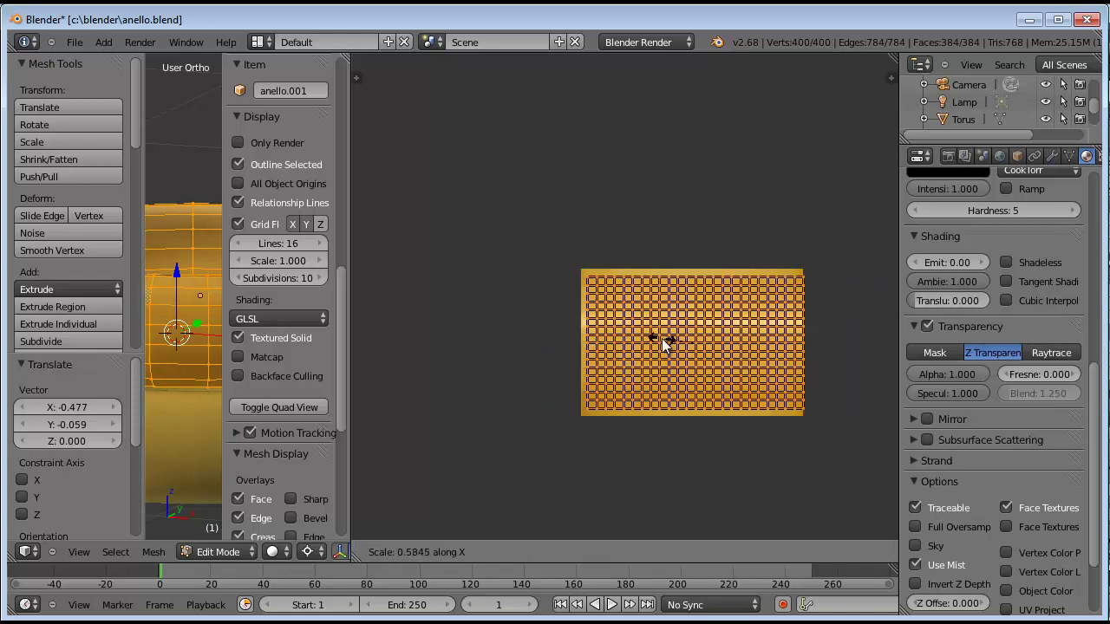
left_click(664, 340)
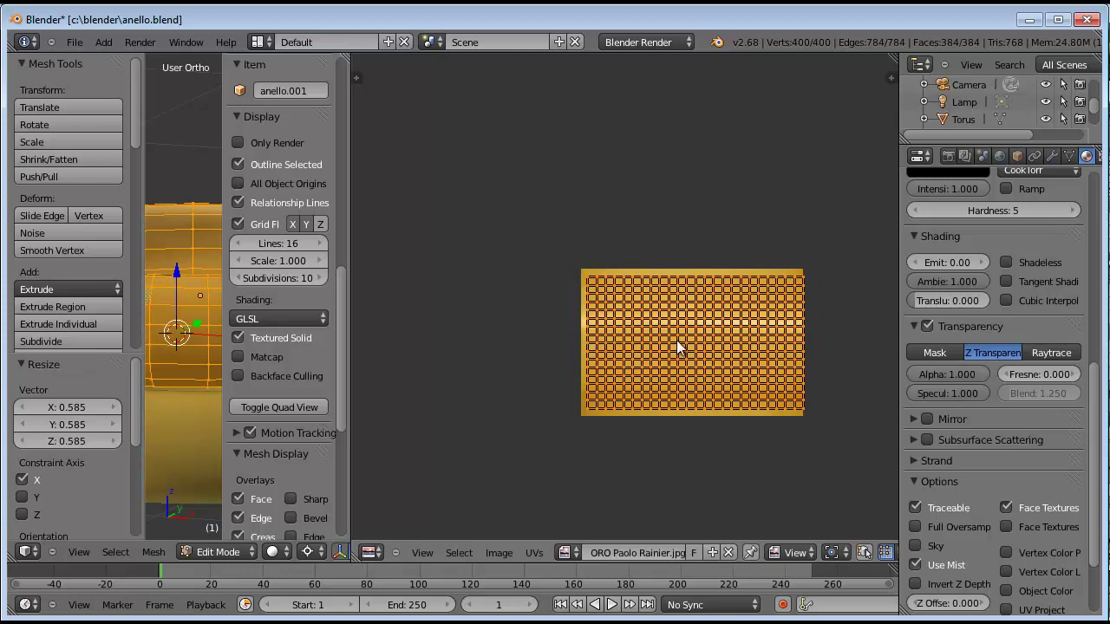
key("g")
left_click(675, 340)
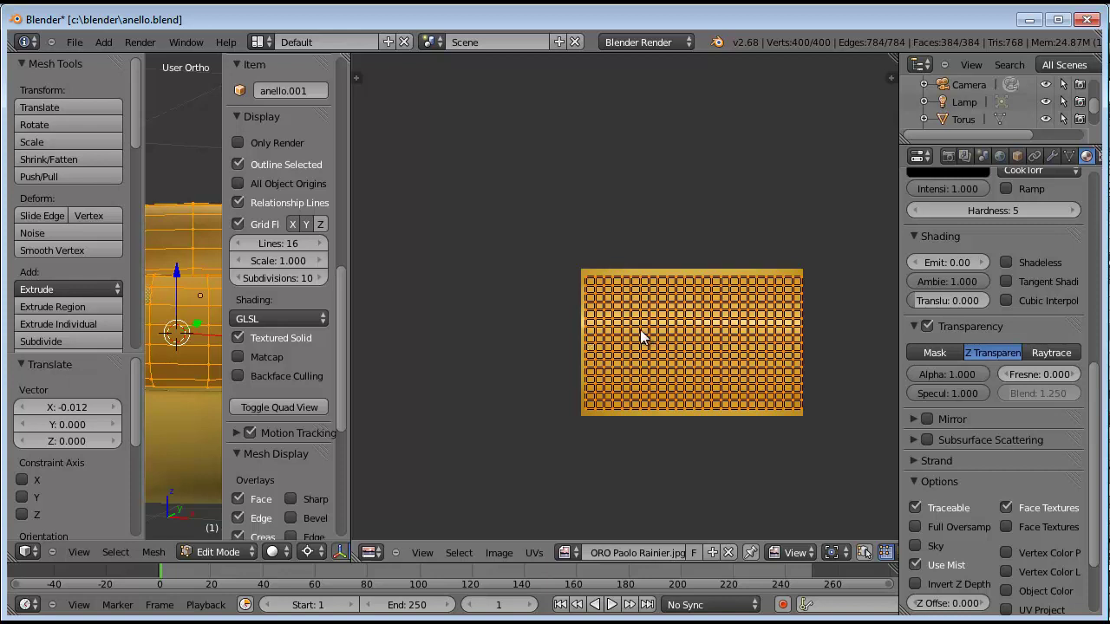
key("s")
key("y")
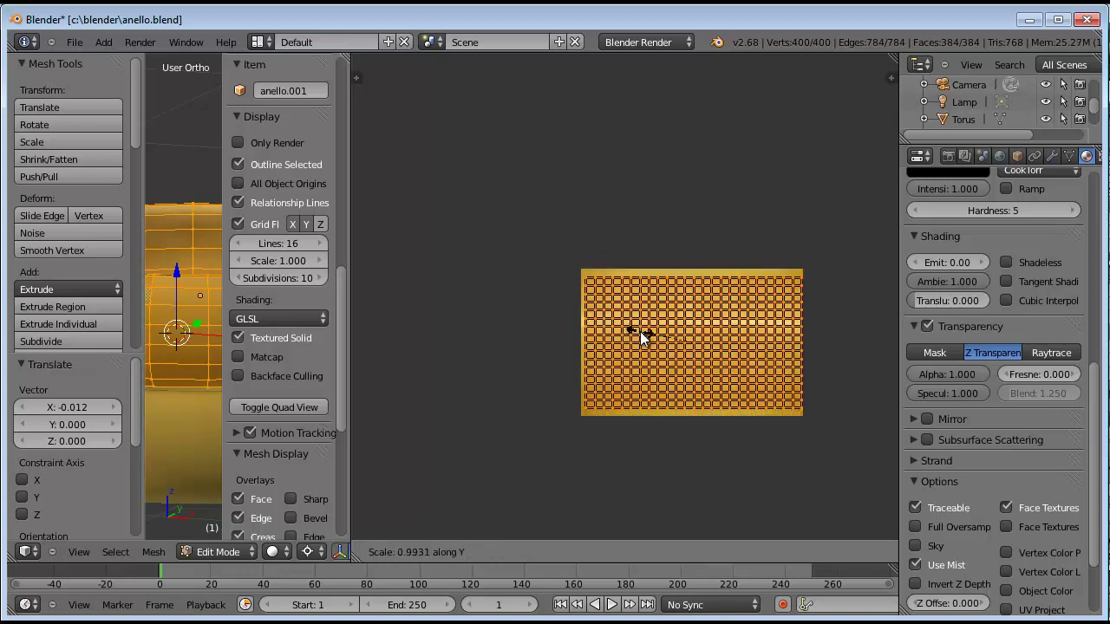
left_click(634, 331)
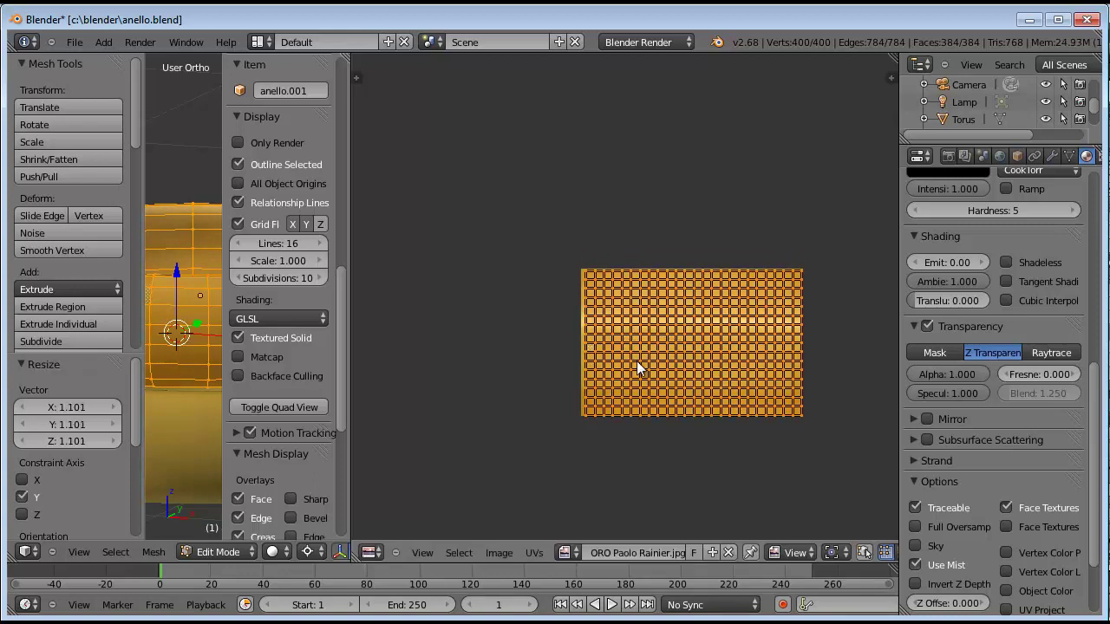
- Re-enable Constrain to Image Bounds and stretch the grid 1.751 in X and 1.836 in Y
left_click(534, 554)
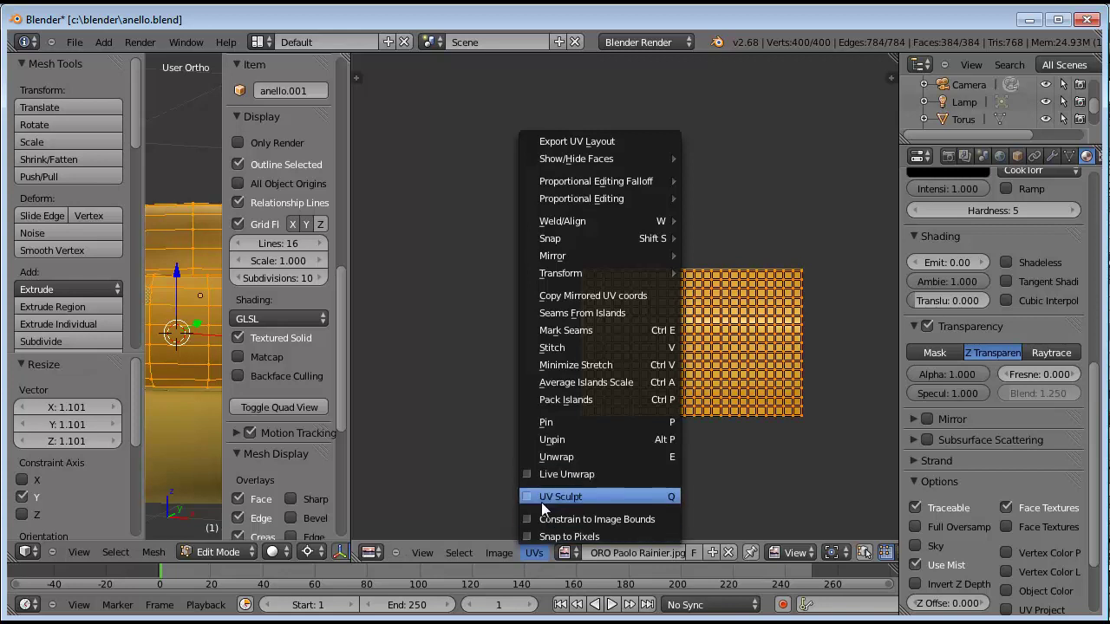
left_click(530, 519)
left_click(674, 364)
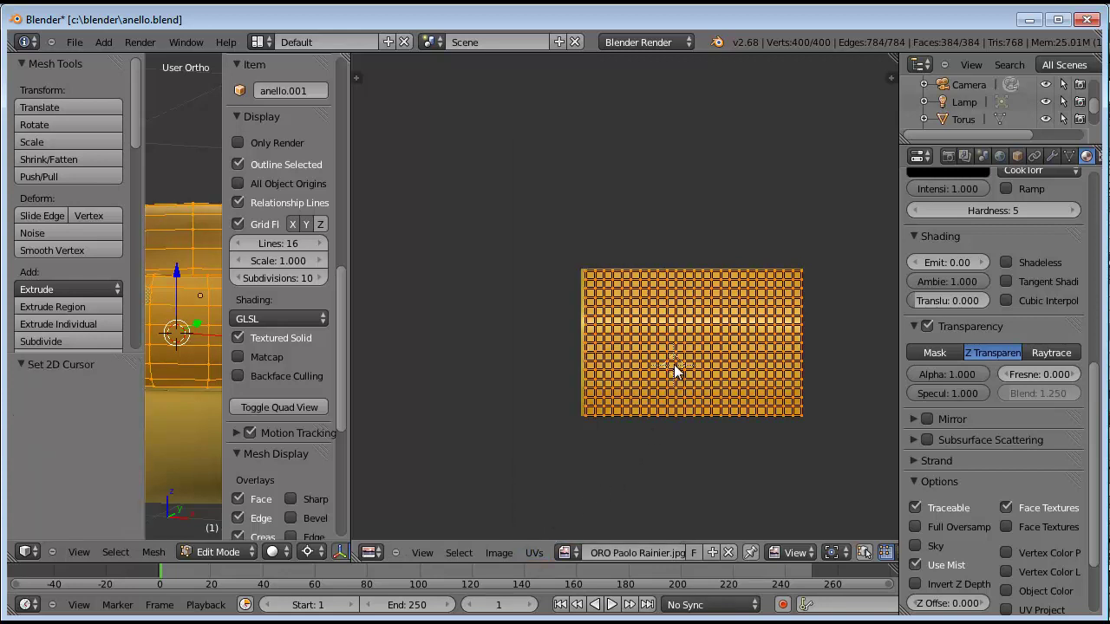
key("s")
key("x")
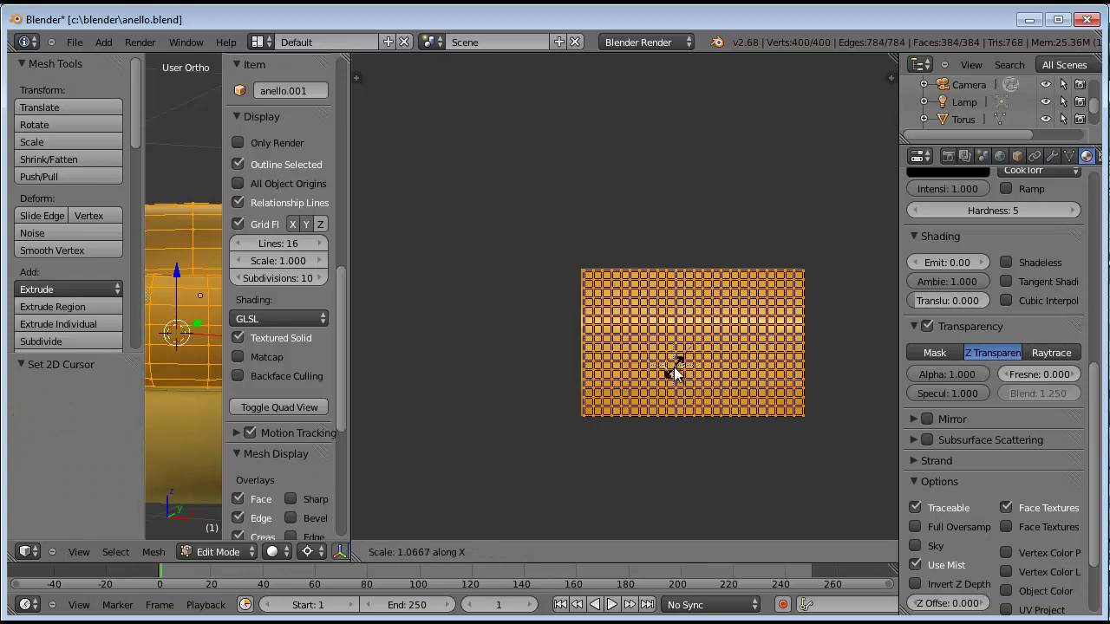
left_click(717, 389)
key("s")
key("y")
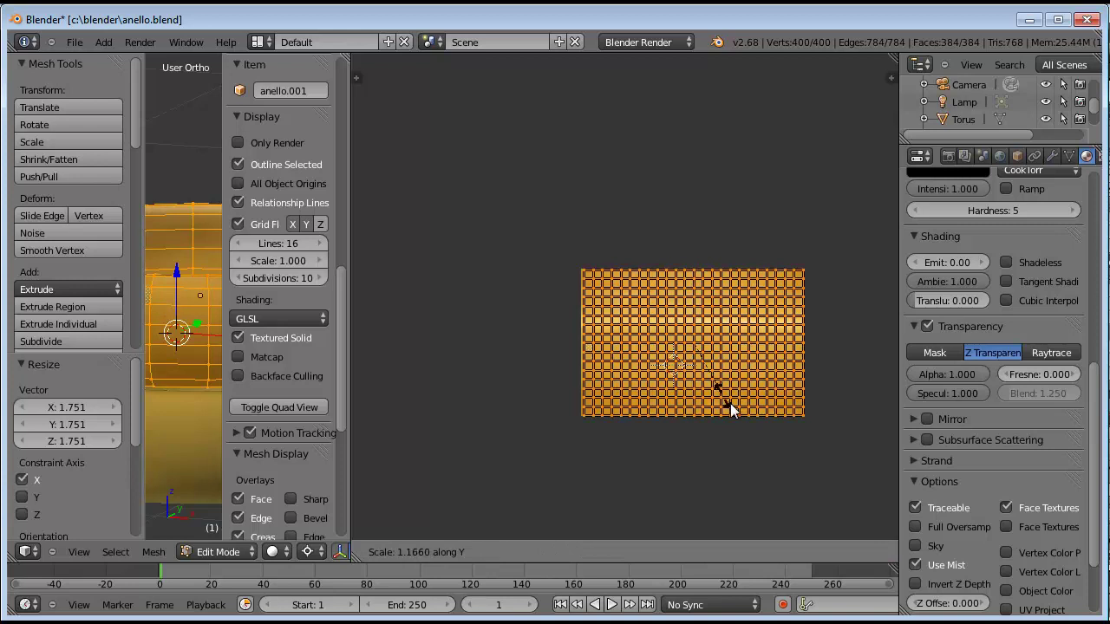
left_click(751, 418)
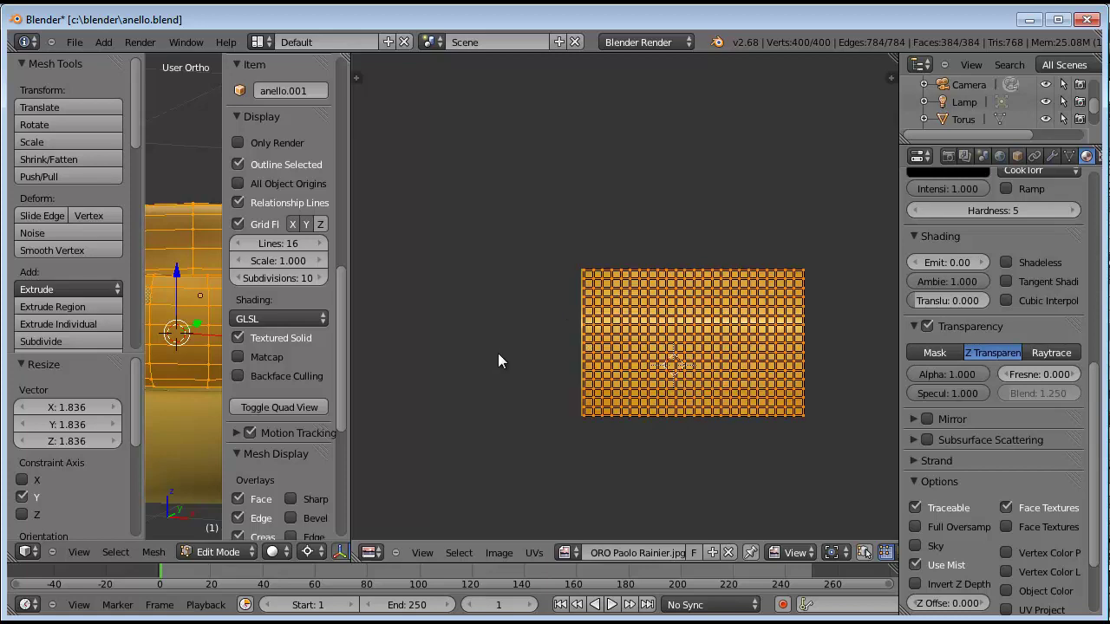
- In Object Mode, select anello.001, switch to top view with numpad 8, and render with F12
key("Tab")
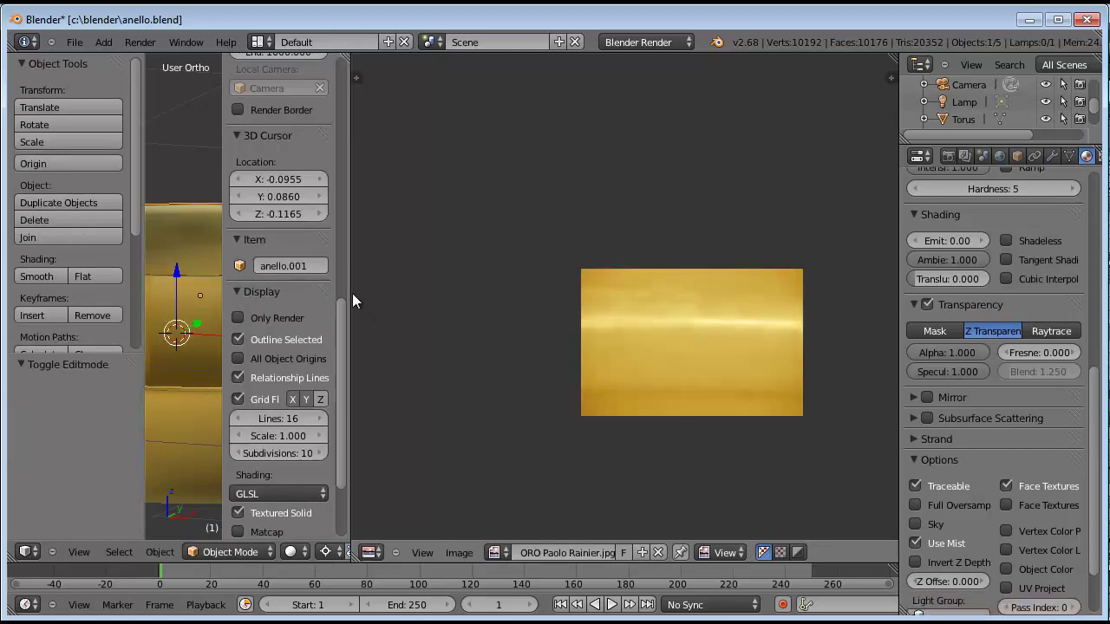
left_click_drag(350, 293, 614, 293)
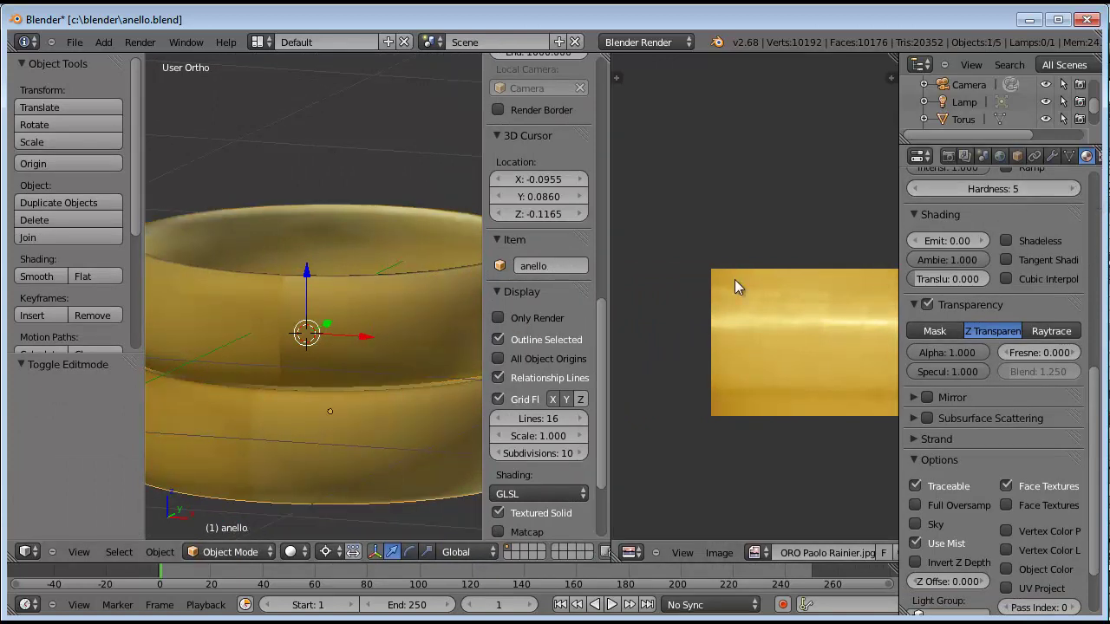
right_click(367, 321)
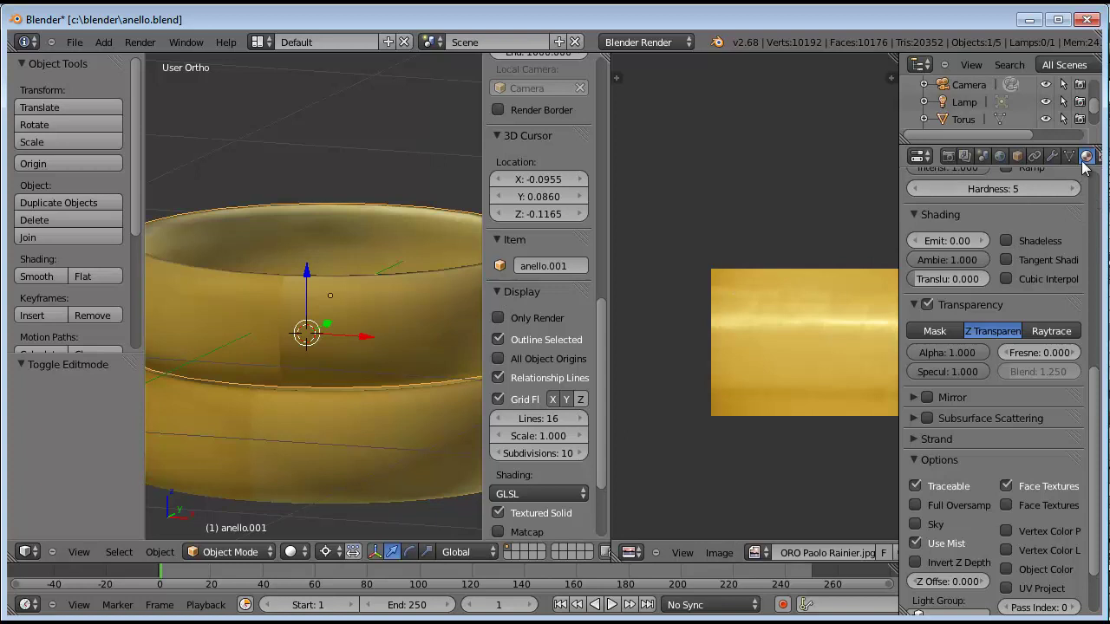
scroll(1097, 395, "up", 5)
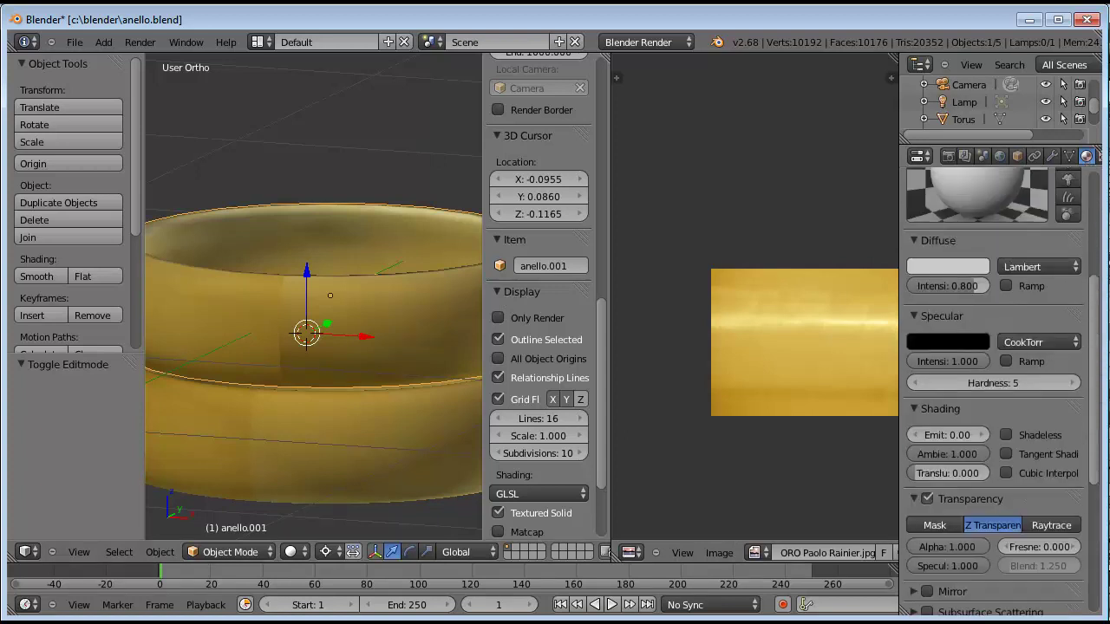
scroll(951, 235, "up", 4)
scroll(951, 234, "up", 1)
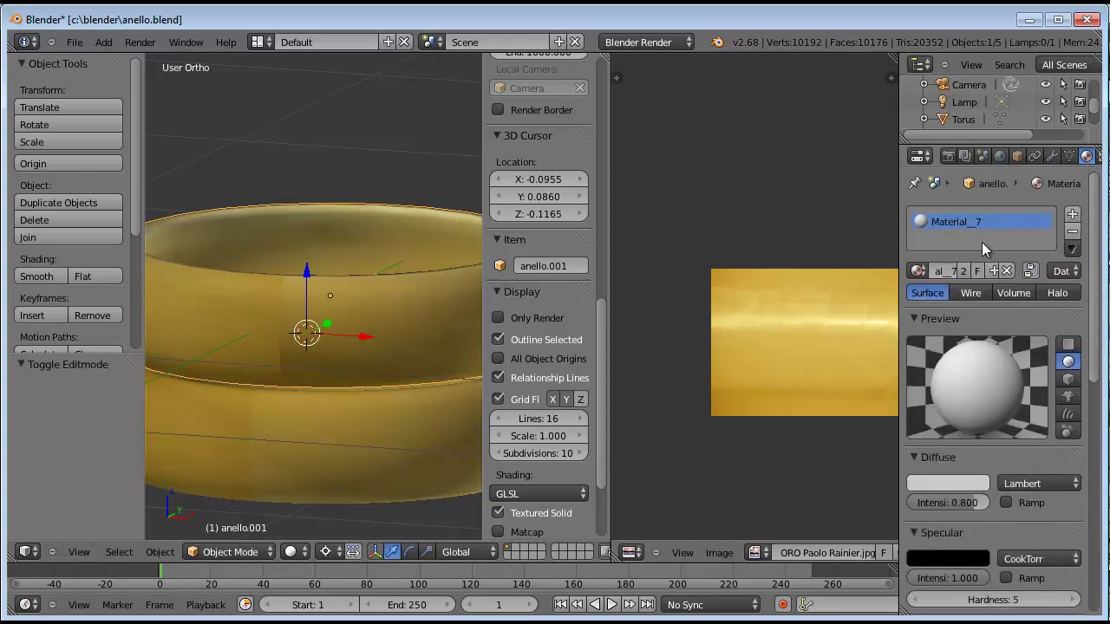
left_click_drag(1096, 326, 1045, 511)
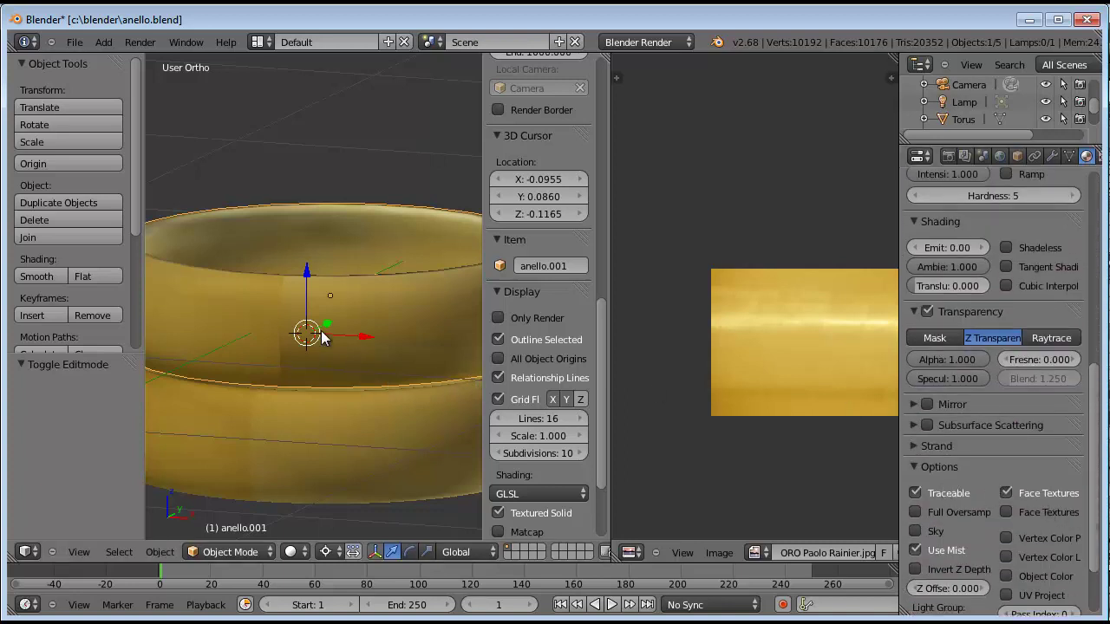
key("KP_8")
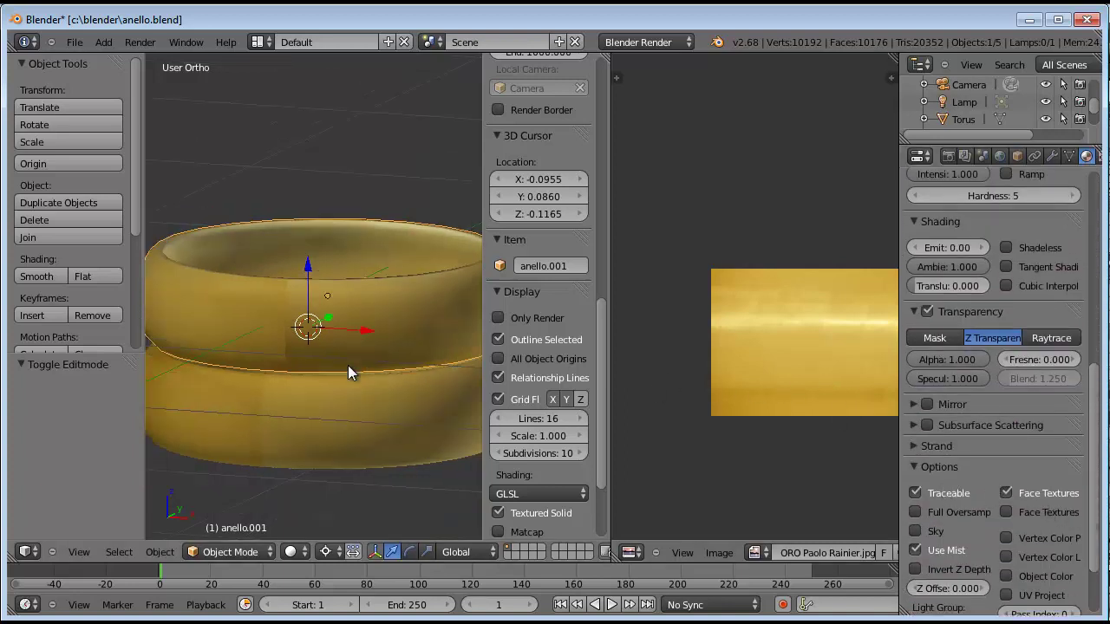
key("F12")
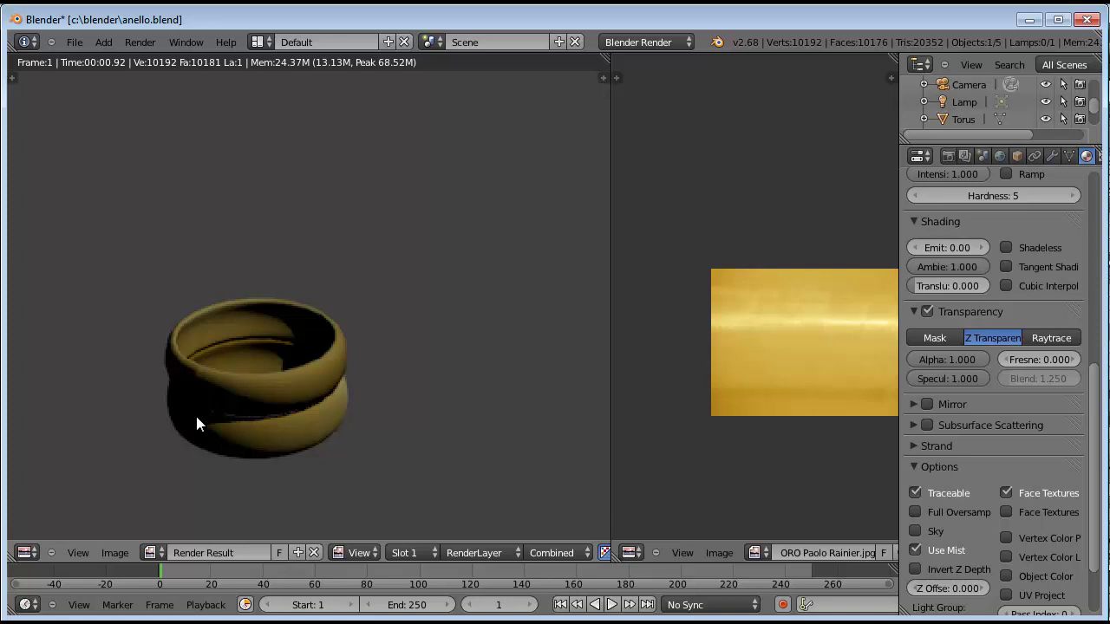
- Close the render, widen the 3D view, hide its side panel, and preview Rendered shading
key("Escape")
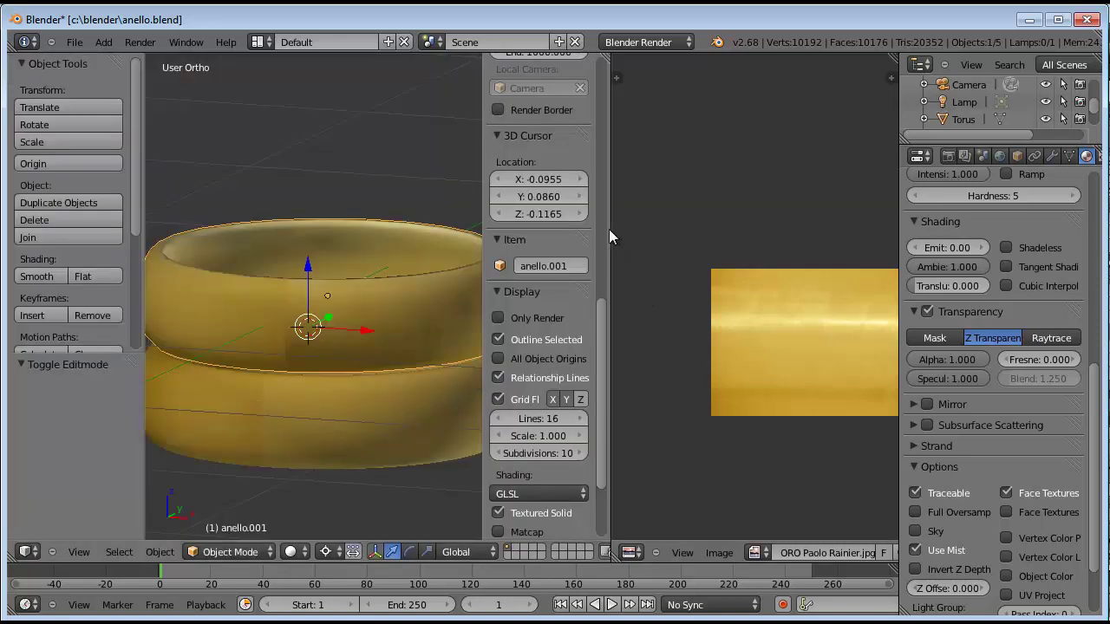
left_click_drag(612, 227, 872, 228)
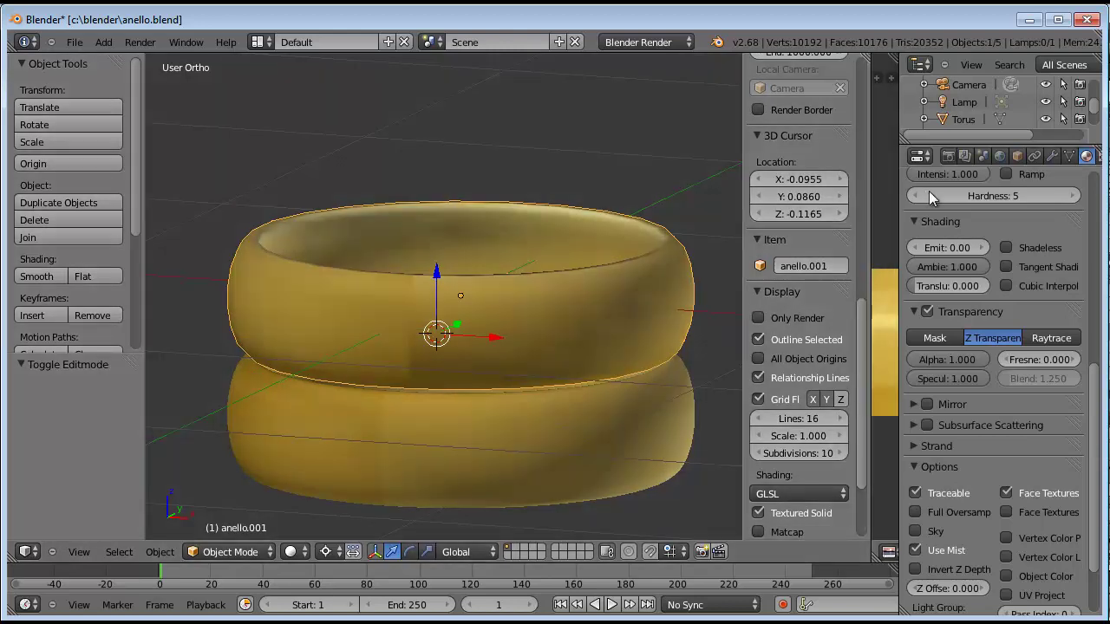
left_click_drag(744, 176, 863, 178)
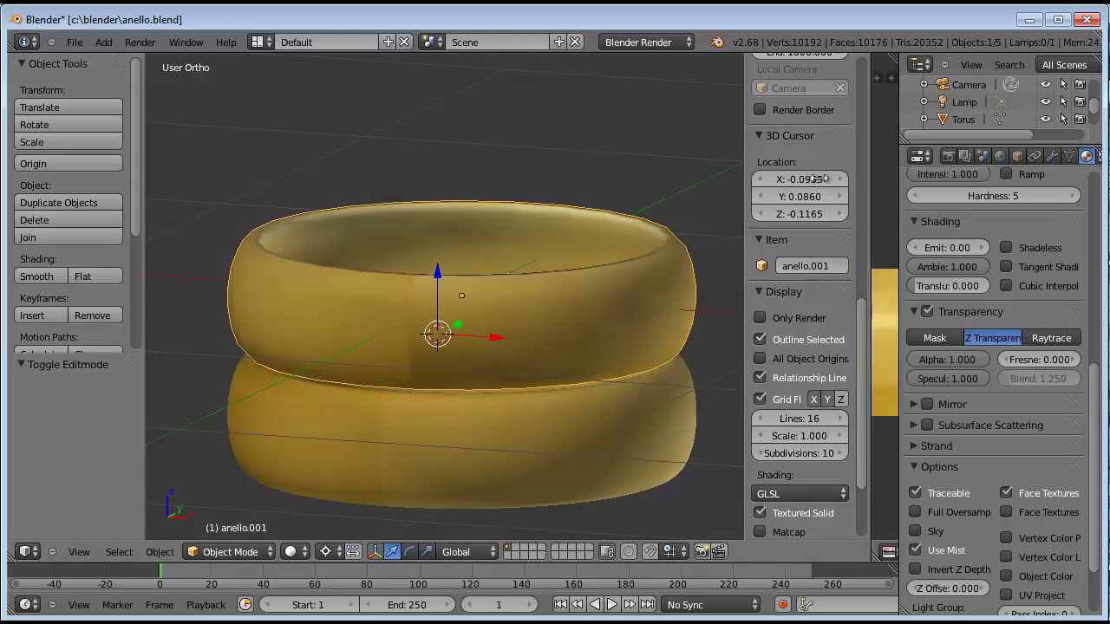
scroll(555, 318, "down", 2)
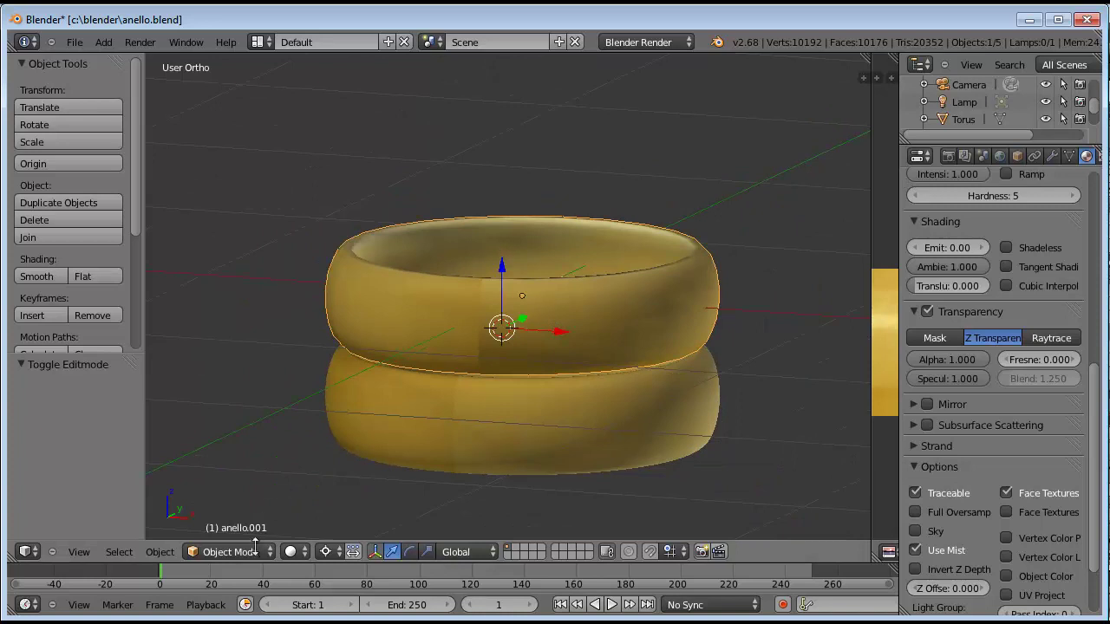
left_click(303, 551)
left_click(316, 460)
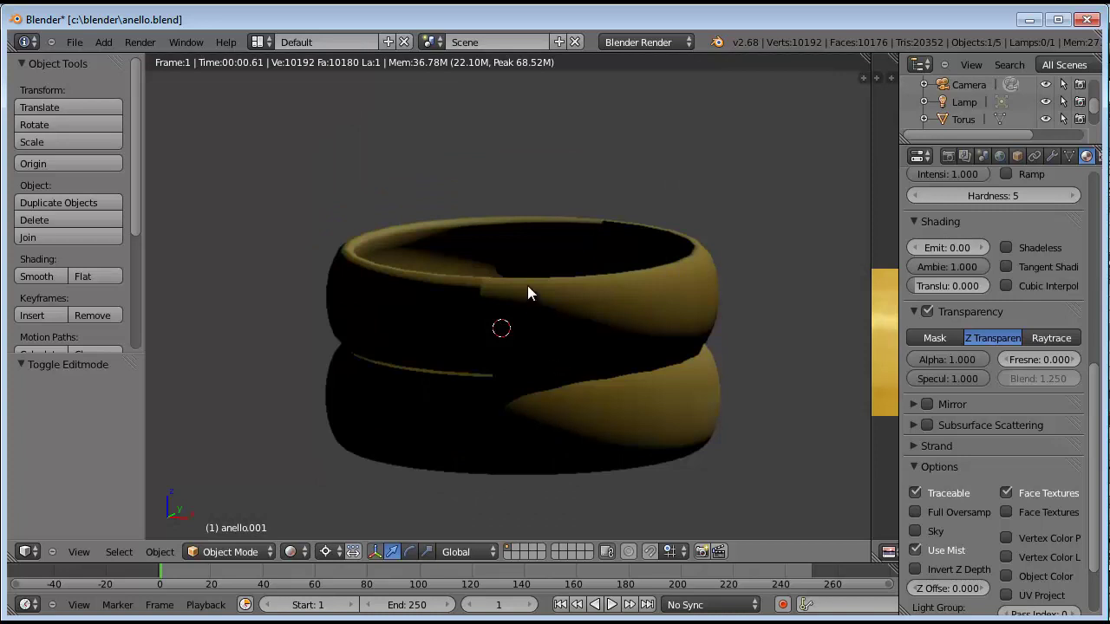
scroll(527, 283, "down", 2)
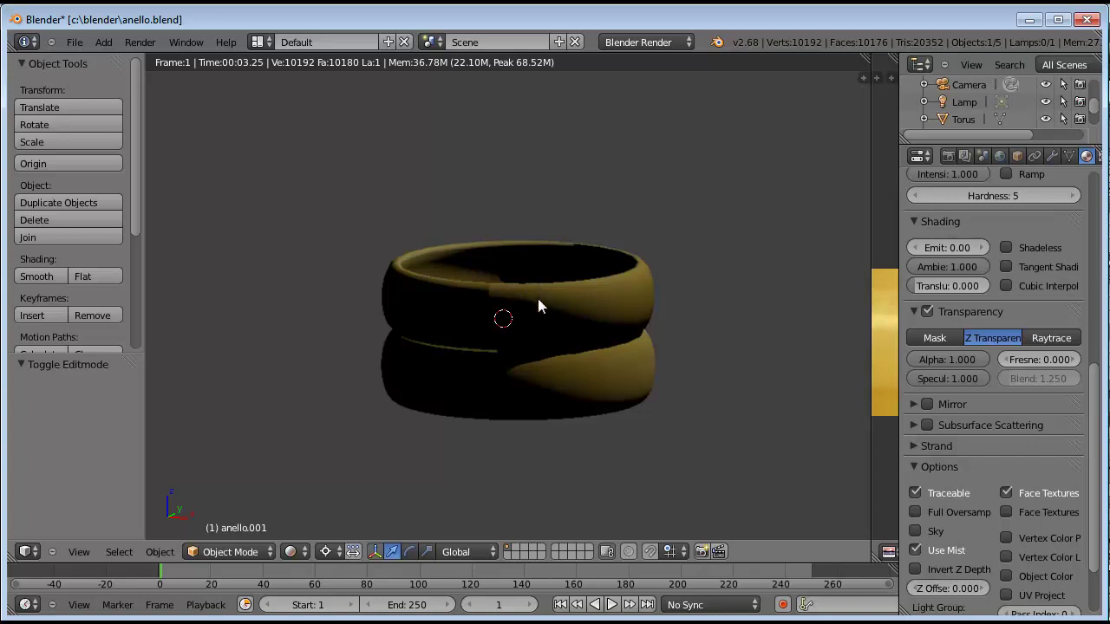
- Switch the viewport shading to Texture and scroll to the lamp settings
left_click(265, 552)
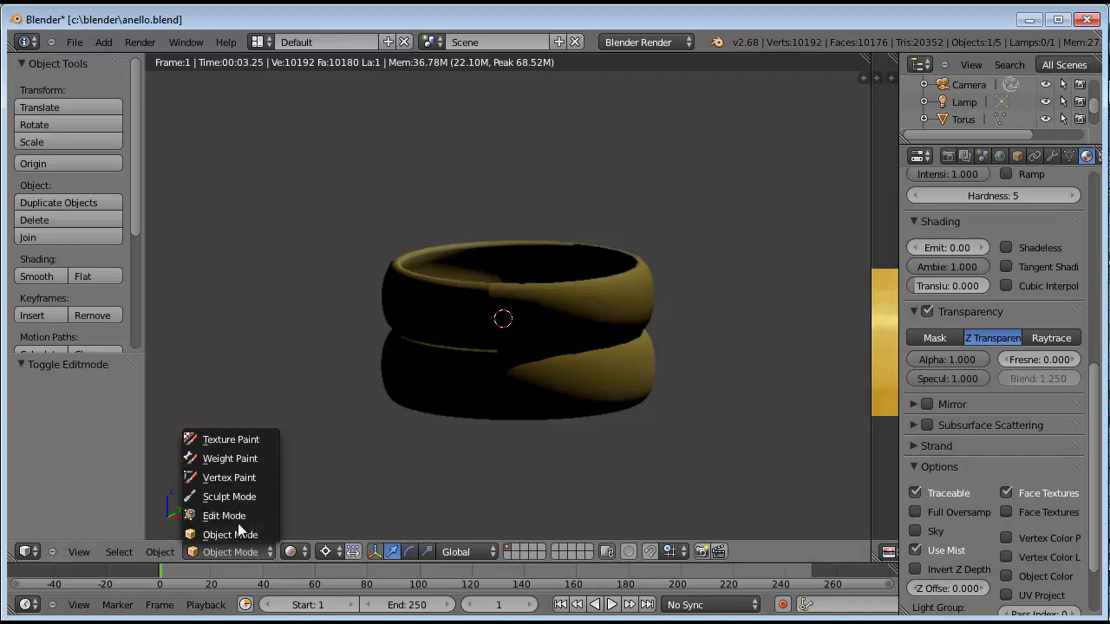
left_click(231, 534)
left_click(301, 552)
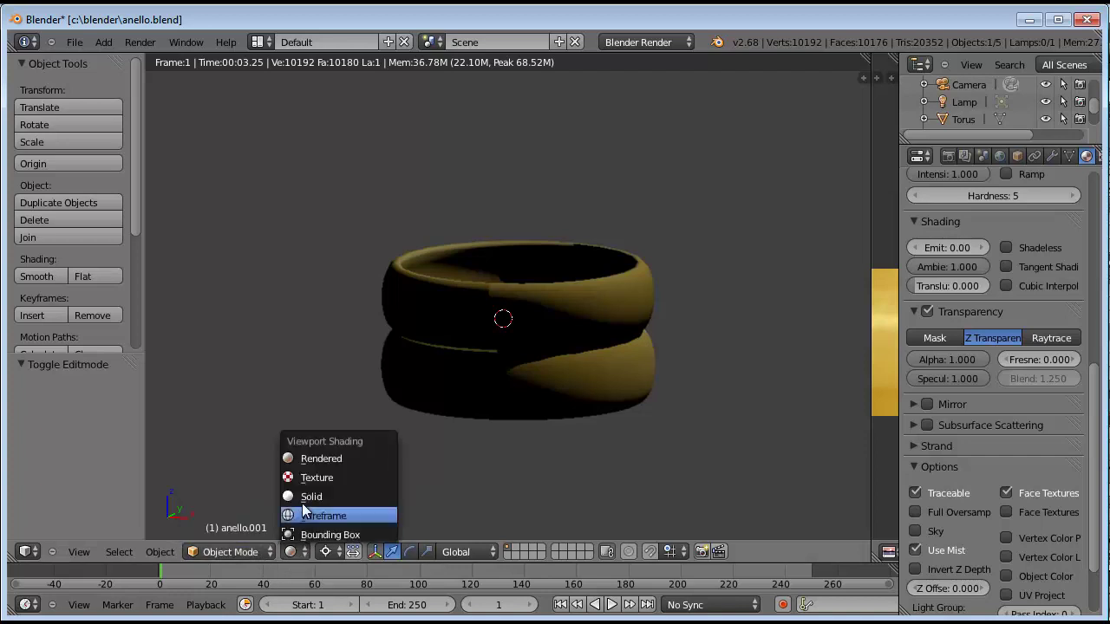
left_click(310, 475)
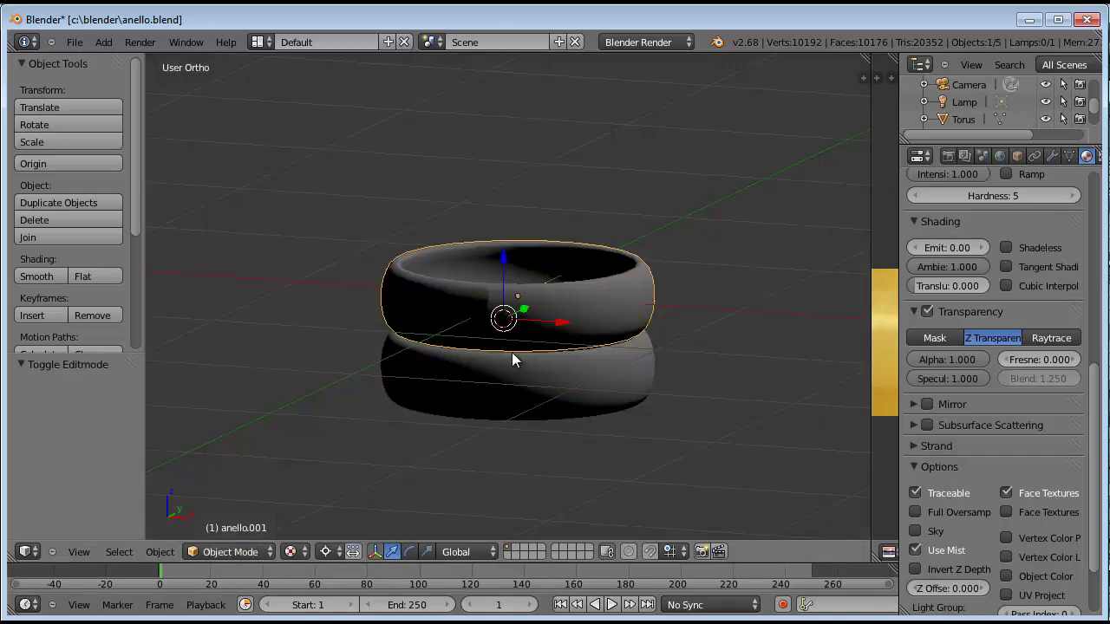
scroll(740, 298, "down", 2)
scroll(742, 298, "down", 2)
scroll(745, 305, "down", 2)
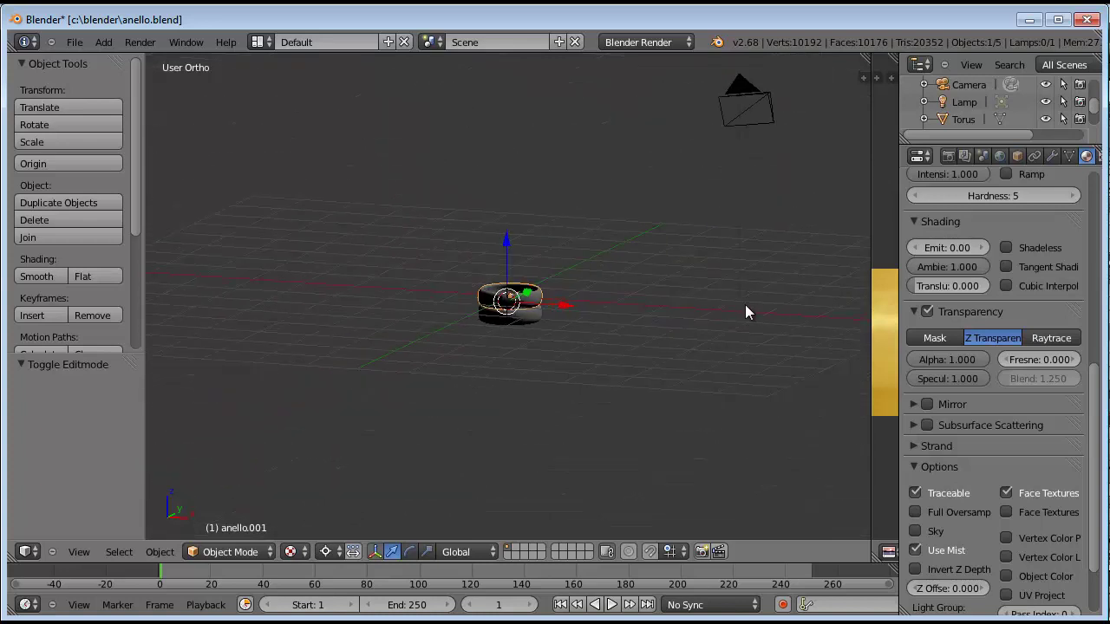
scroll(745, 304, "down", 2)
- Select the lamp and change its type from Point to Hemi
right_click(676, 81)
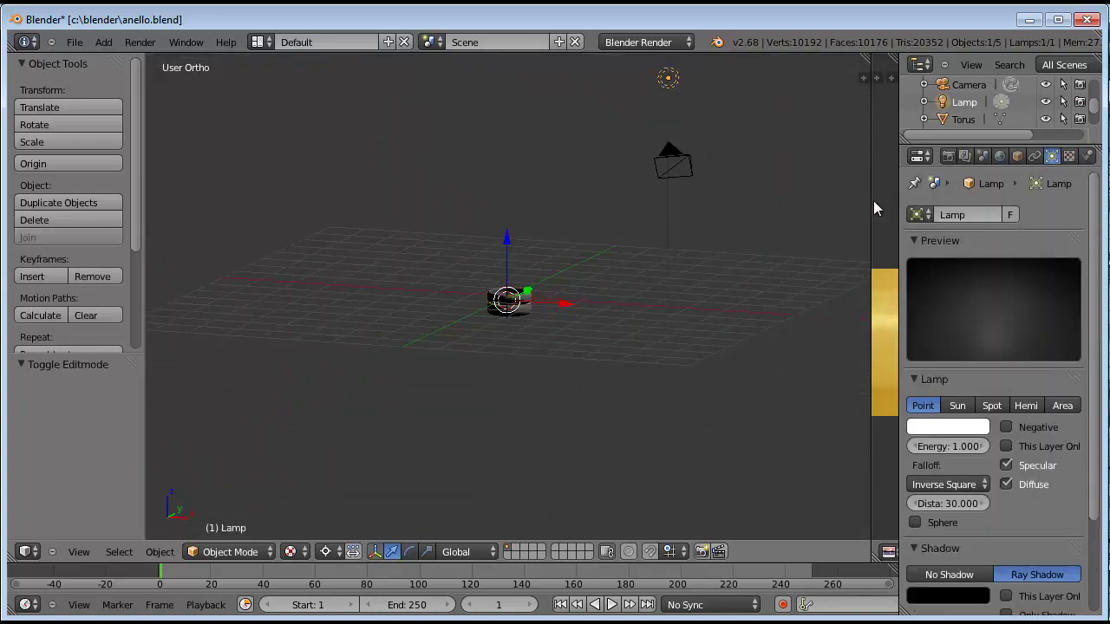
left_click(1024, 405)
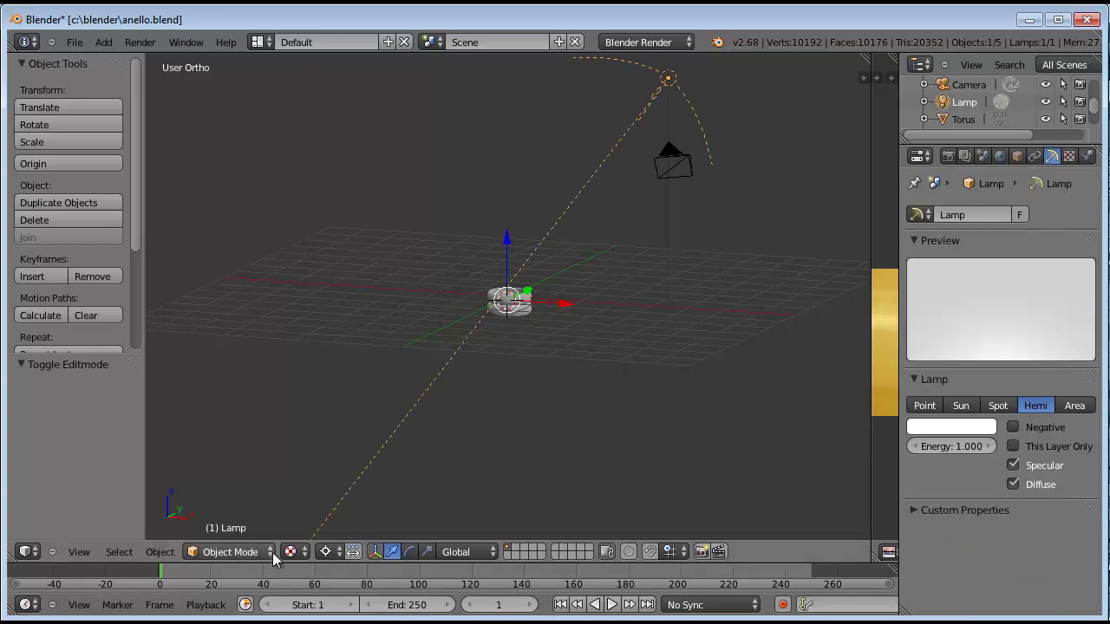
scroll(469, 366, "up", 5)
scroll(471, 365, "up", 1)
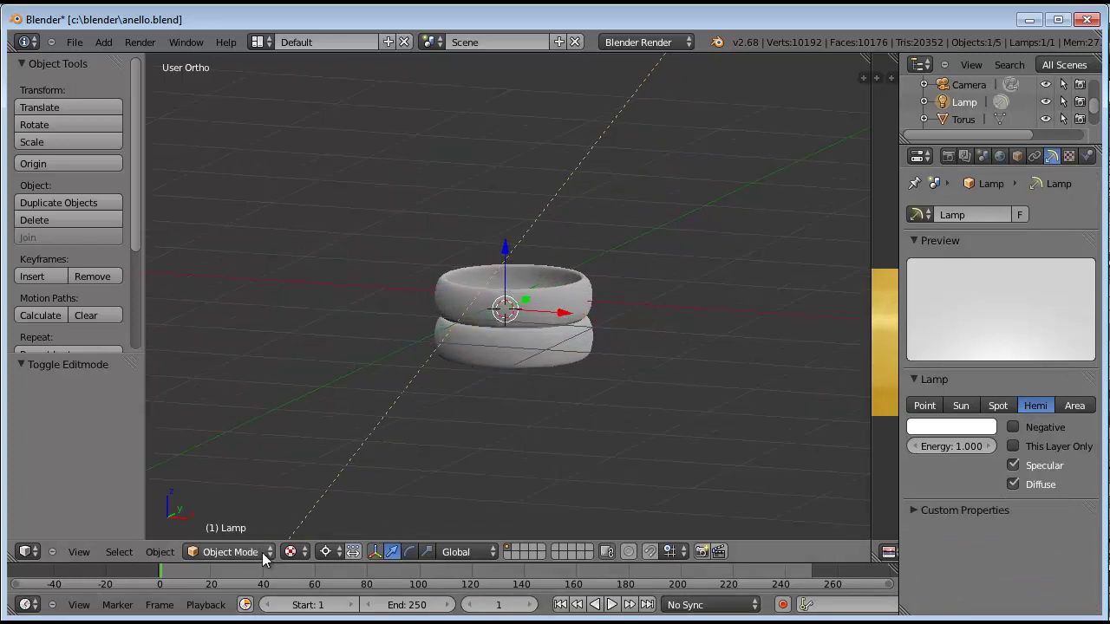
- Switch to Rendered shading and orbit to view the Hemi-lit gold rings from side and above
left_click(304, 549)
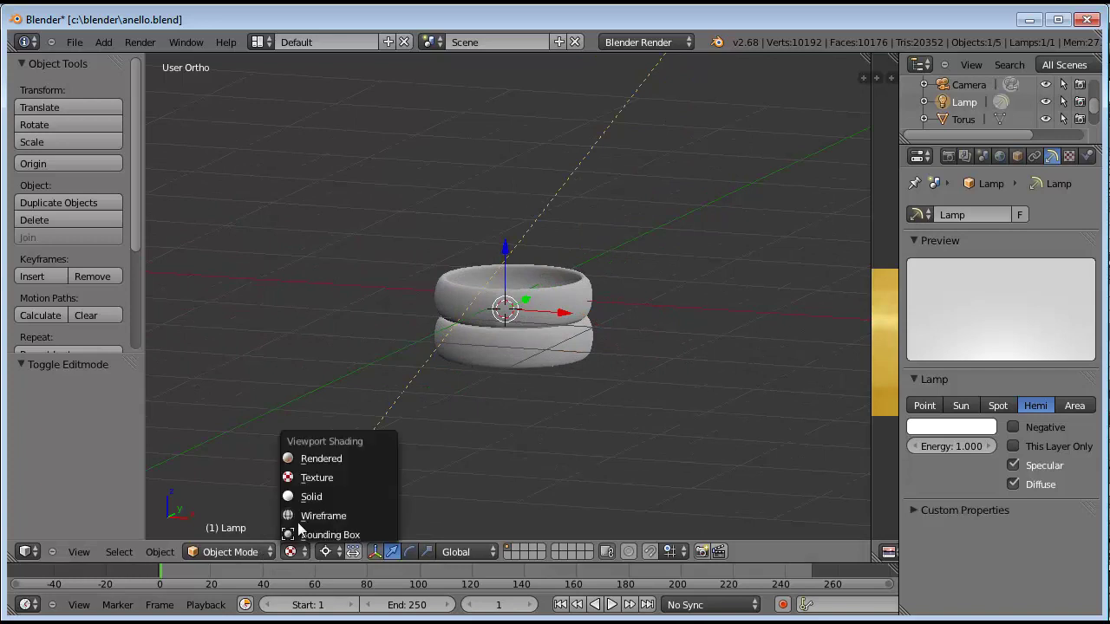
left_click(303, 463)
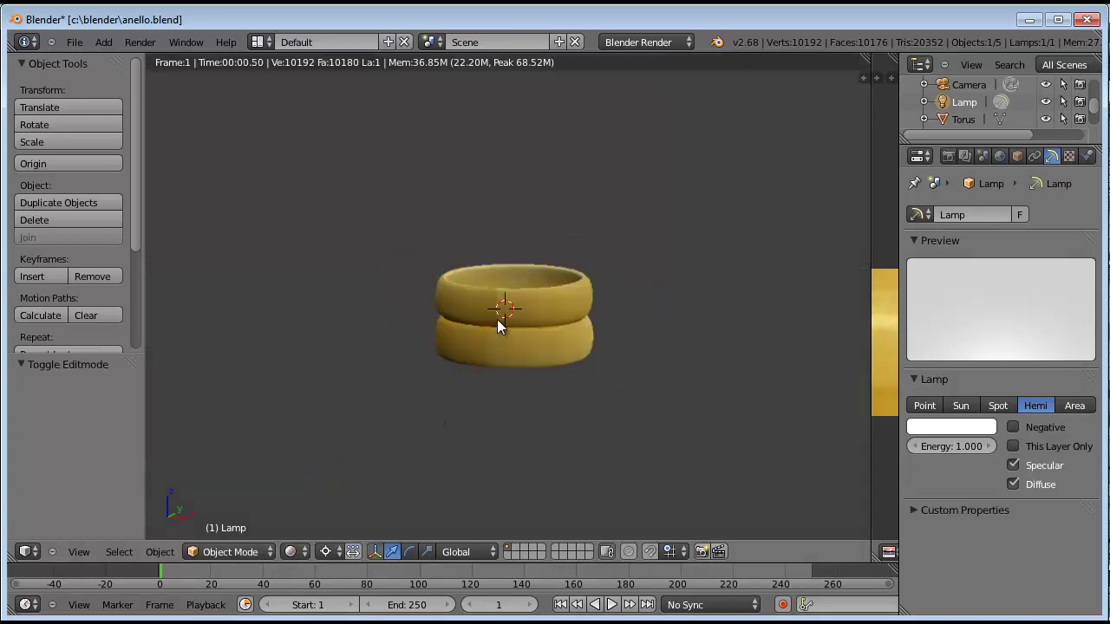
scroll(499, 322, "up", 1)
scroll(512, 334, "up", 2)
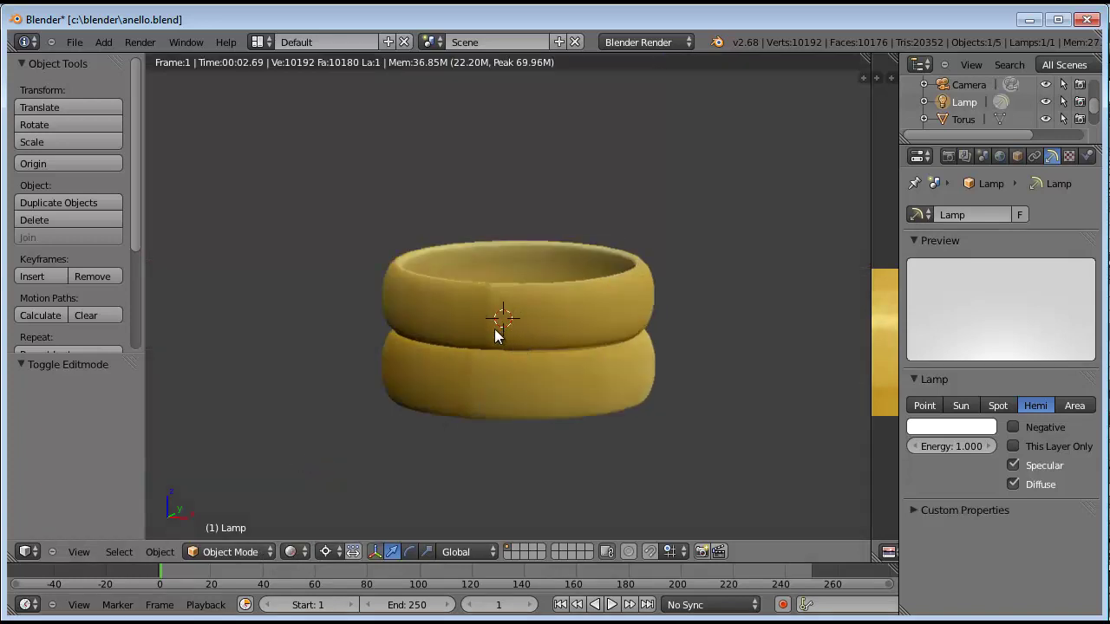
mouse_move(514, 326)
middle_mouse_down()
mouse_move(554, 319)
mouse_move(595, 230)
middle_mouse_up()
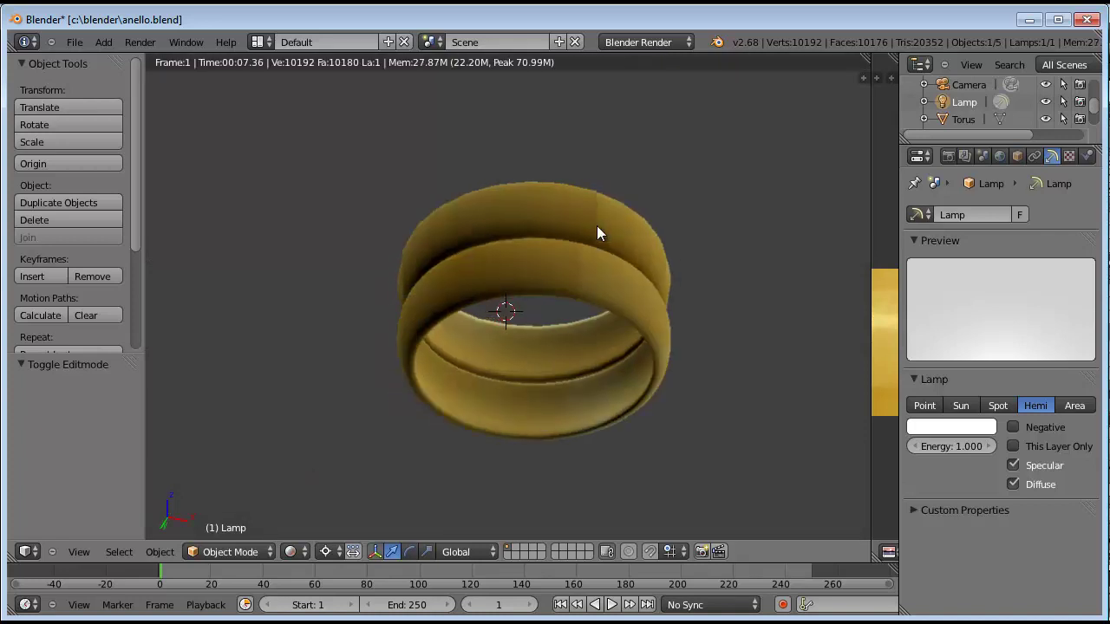
middle_click_drag(588, 282, 596, 238)
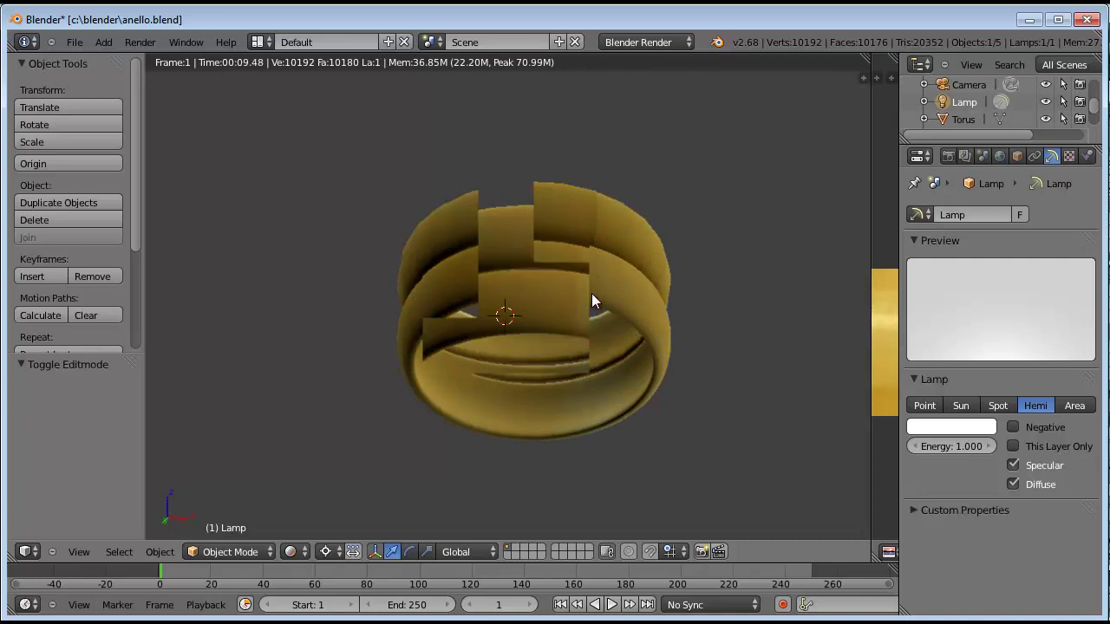
middle_click_drag(591, 330, 588, 382)
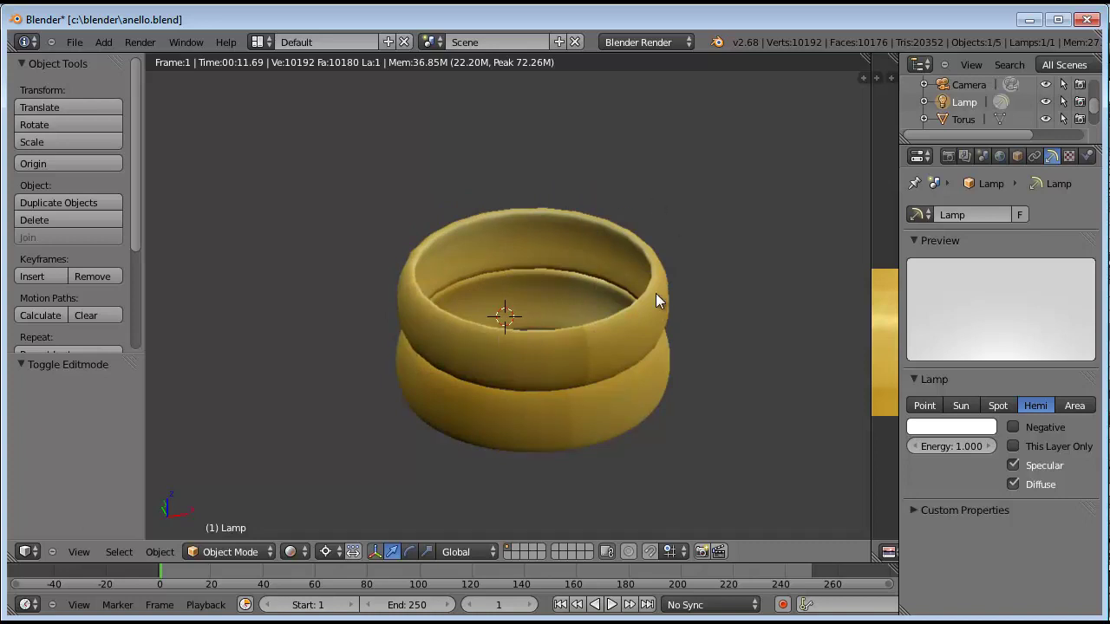
mouse_move(515, 336)
middle_mouse_down()
mouse_move(514, 249)
mouse_move(524, 363)
middle_mouse_up()
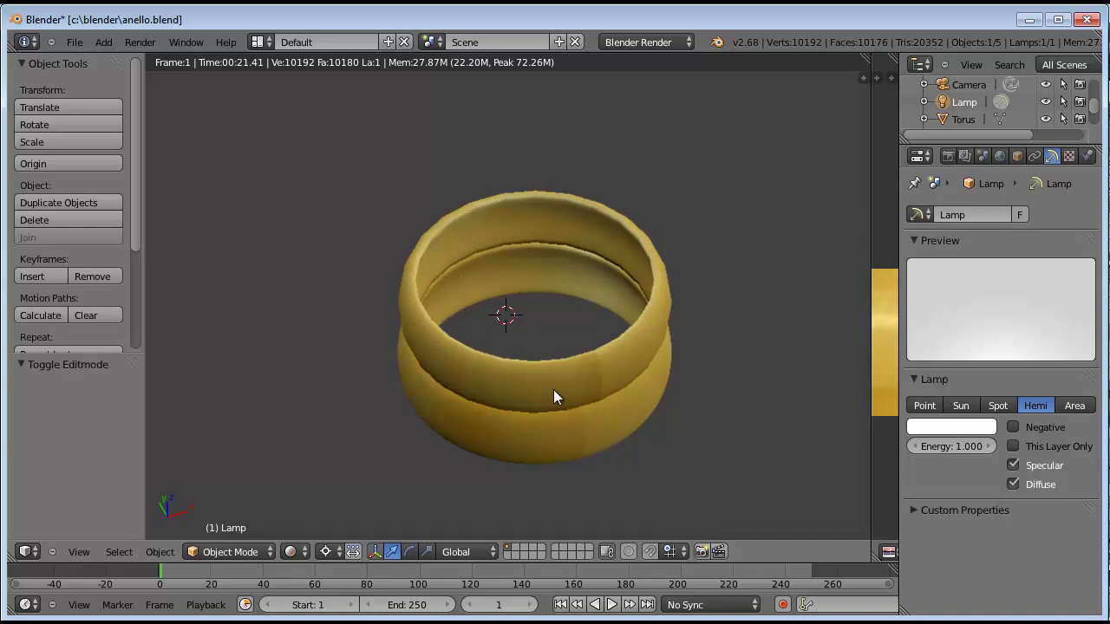
middle_click_drag(567, 356, 541, 327)
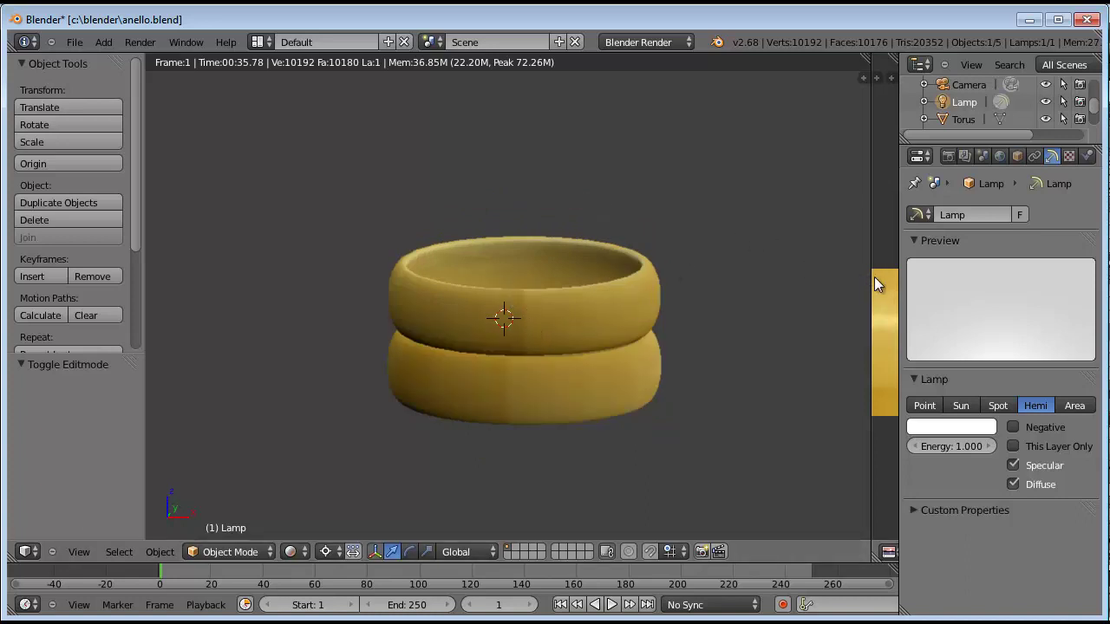
left_click_drag(870, 272, 646, 314)
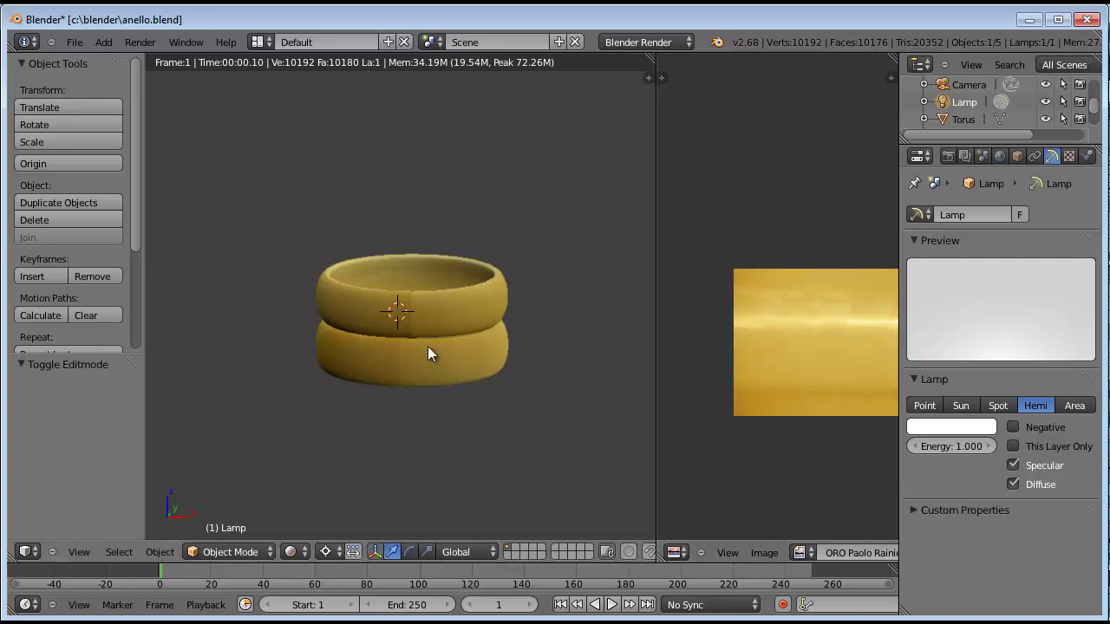
- Zoom the viewport in on the two gold-rendered stacked rings
scroll(474, 366, "up", 3)
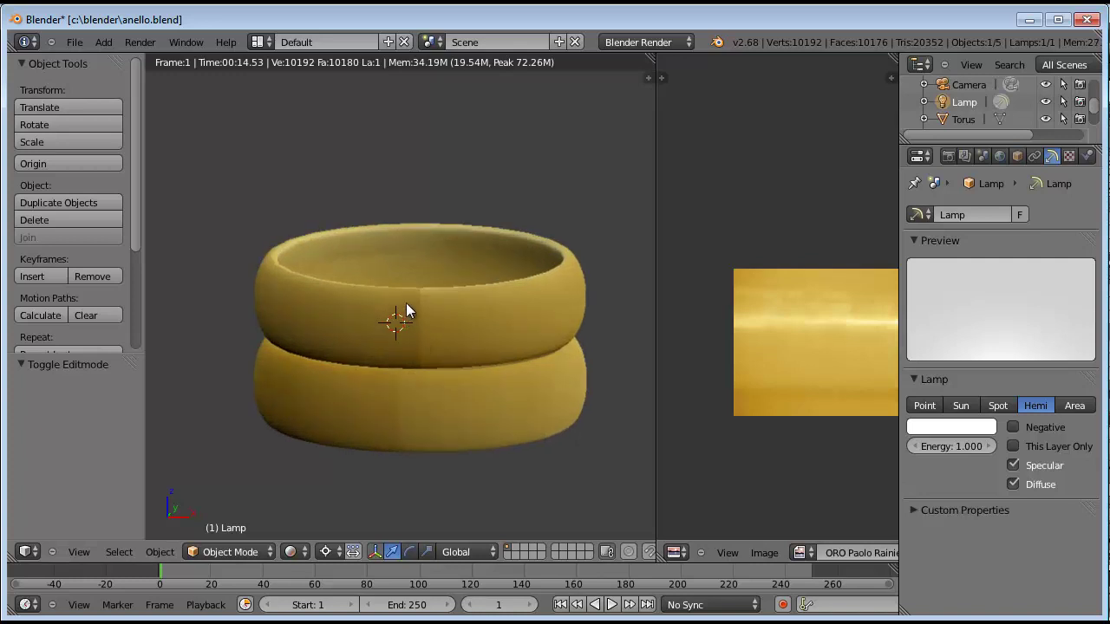